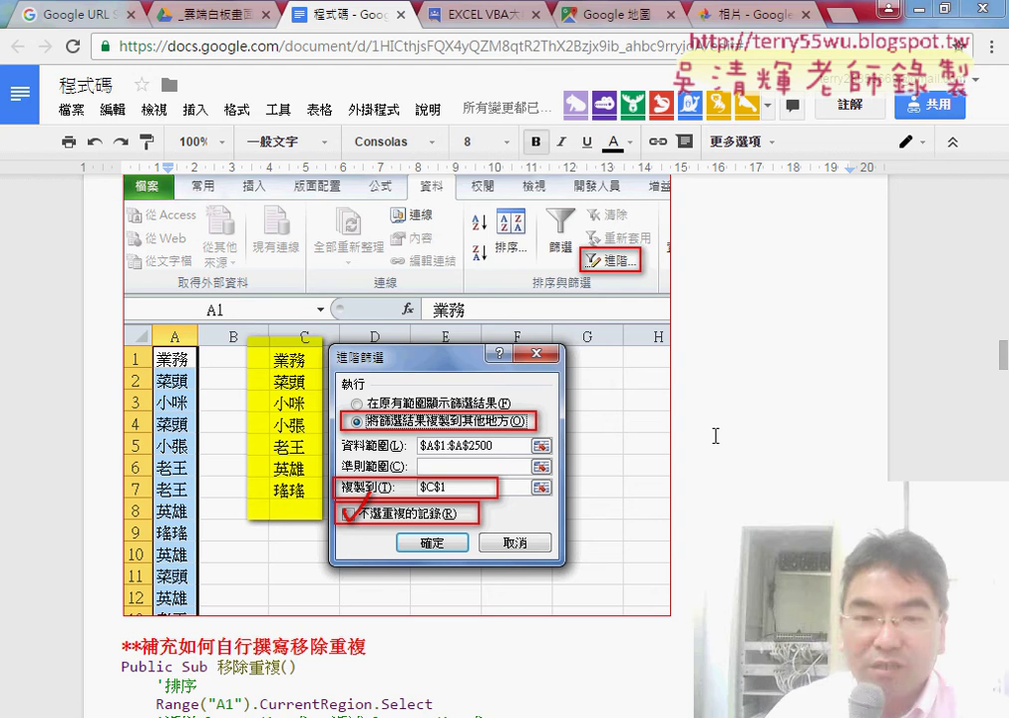
- In the code notes, highlight the 批次篩選 section heading and the 批次篩選業務 macro name
scroll(715, 436, up, 1)
scroll(715, 436, up, 3)
scroll(715, 435, up, 1)
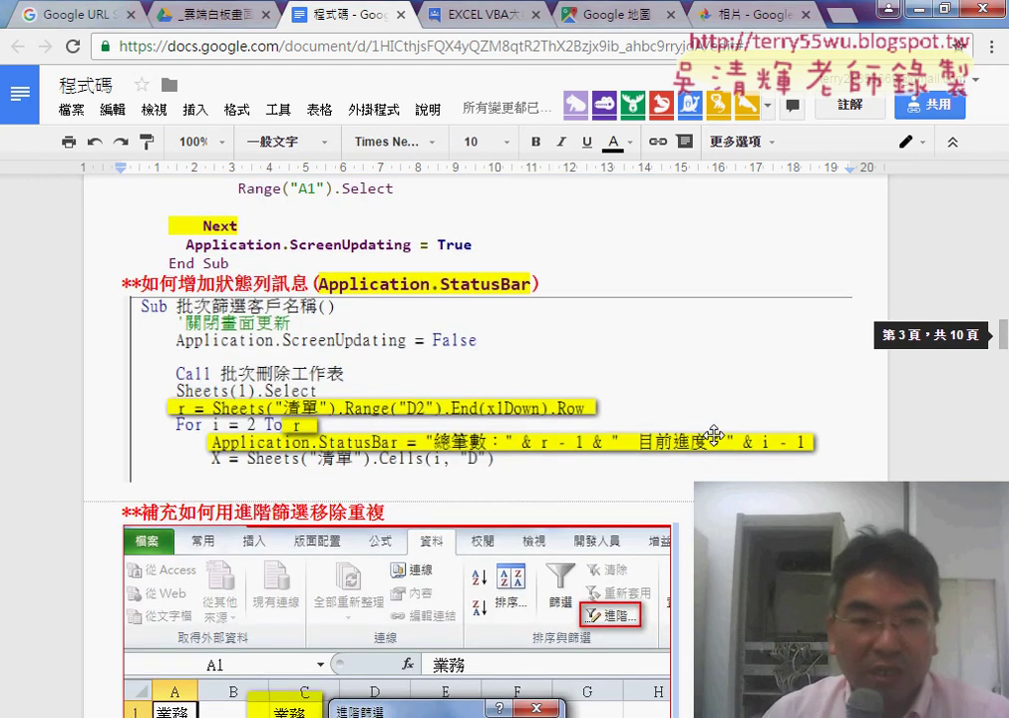
scroll(714, 435, up, 2)
scroll(716, 436, up, 3)
scroll(716, 436, up, 3)
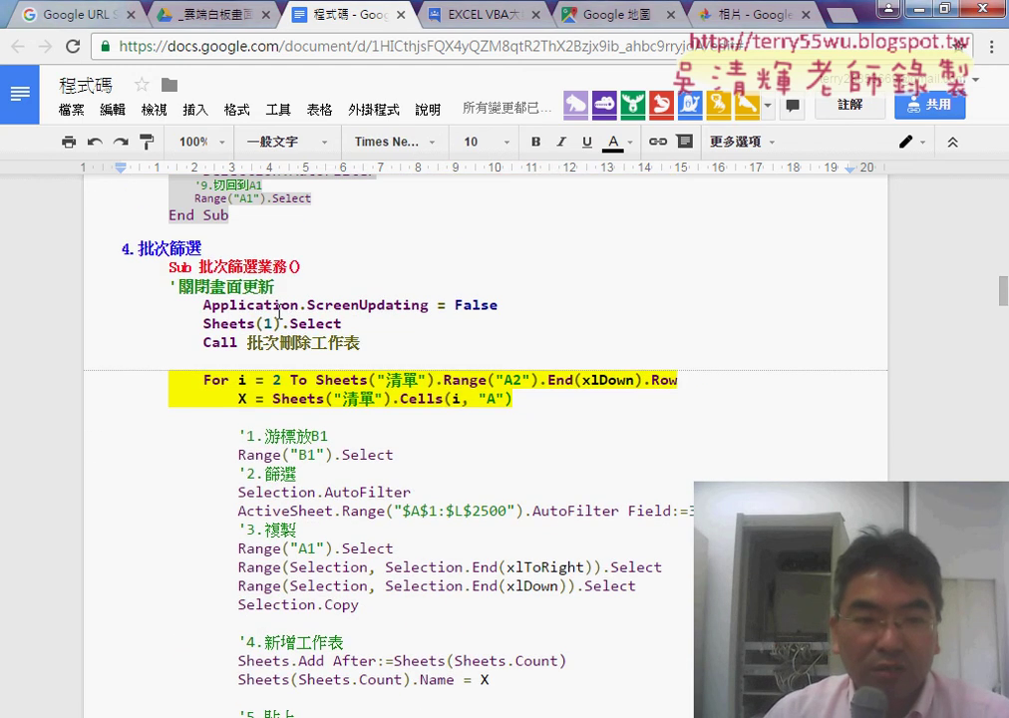
drag(138, 247, 202, 248)
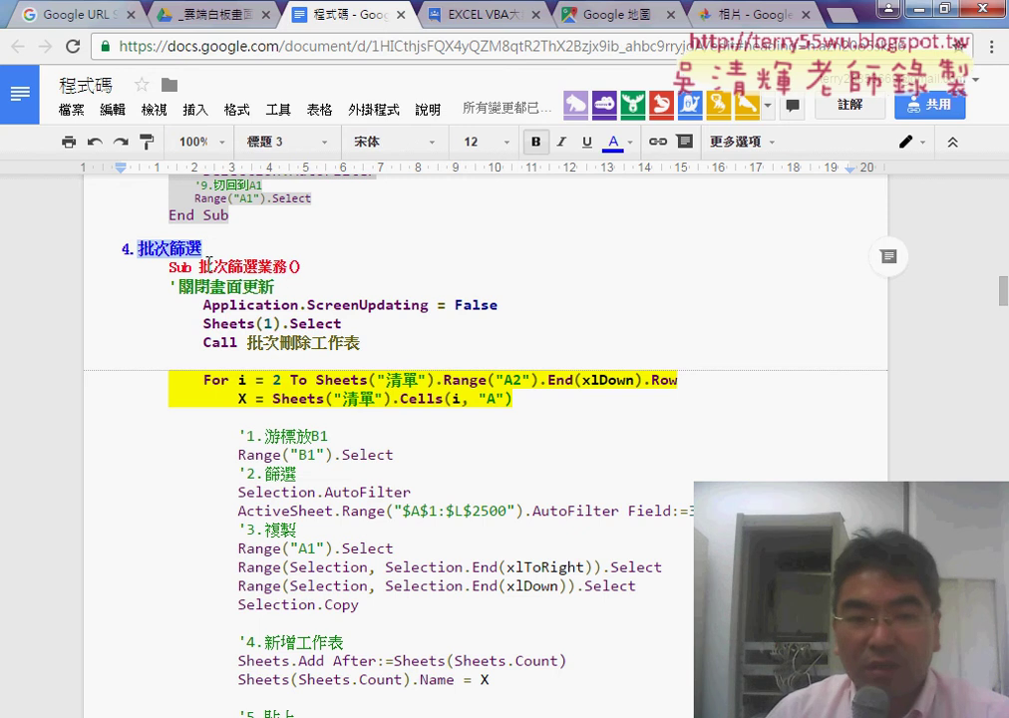
double_click(239, 266)
- Further down the notes, highlight 共用程序 in the shared-procedure section heading
scroll(427, 299, down, 2)
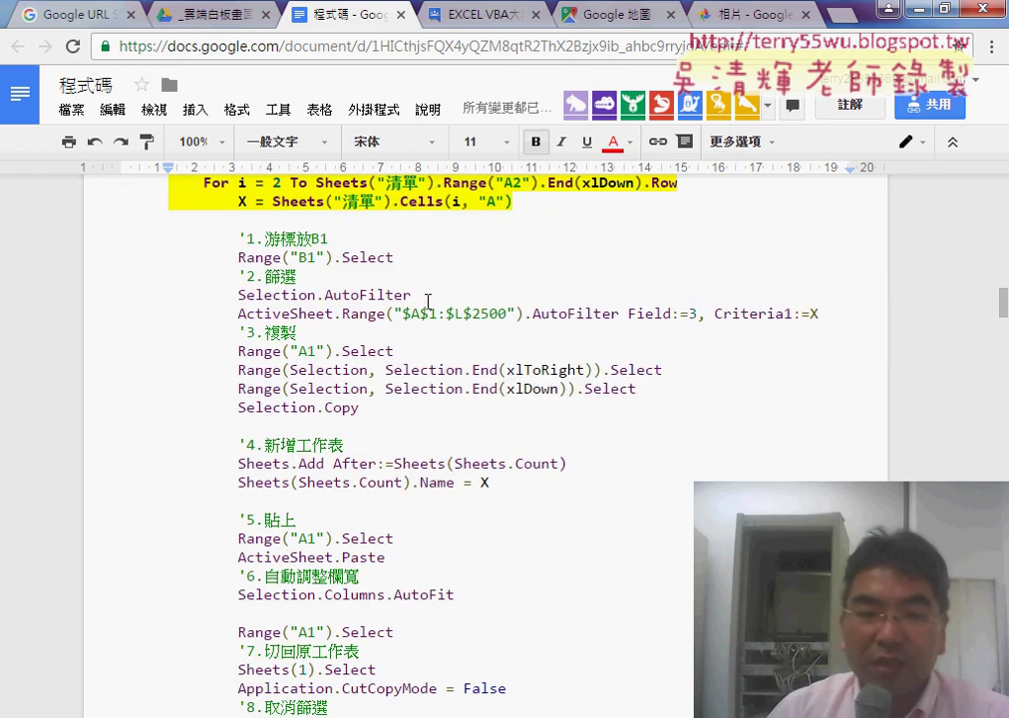
scroll(427, 301, down, 3)
scroll(427, 300, down, 3)
scroll(427, 300, down, 4)
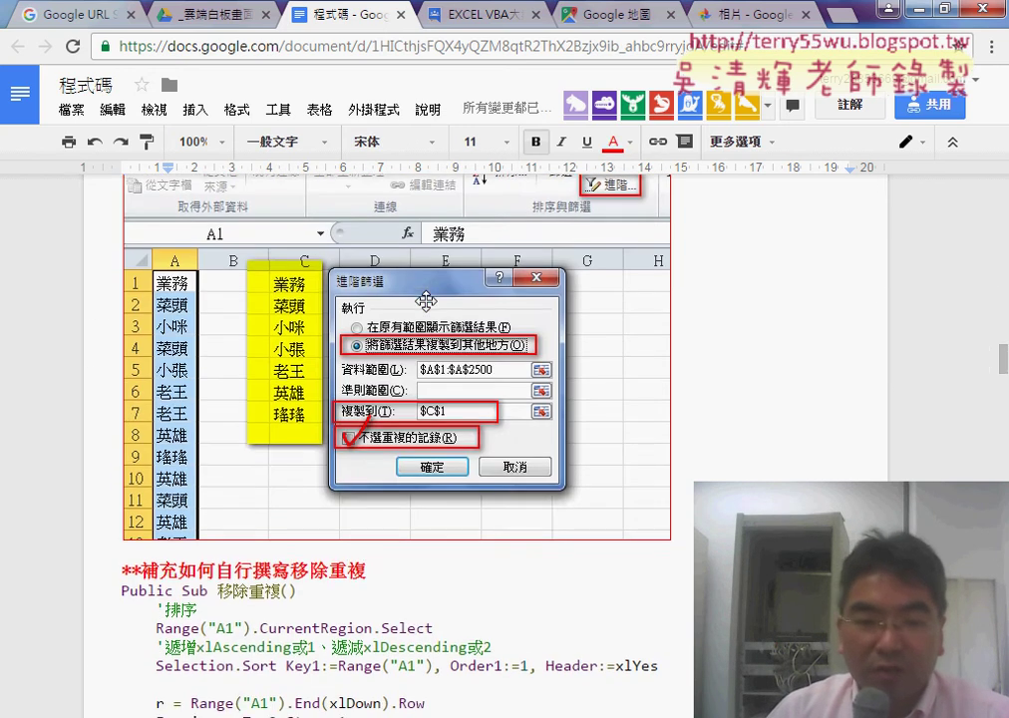
scroll(425, 299, down, 2)
scroll(428, 296, down, 3)
scroll(365, 273, down, 1)
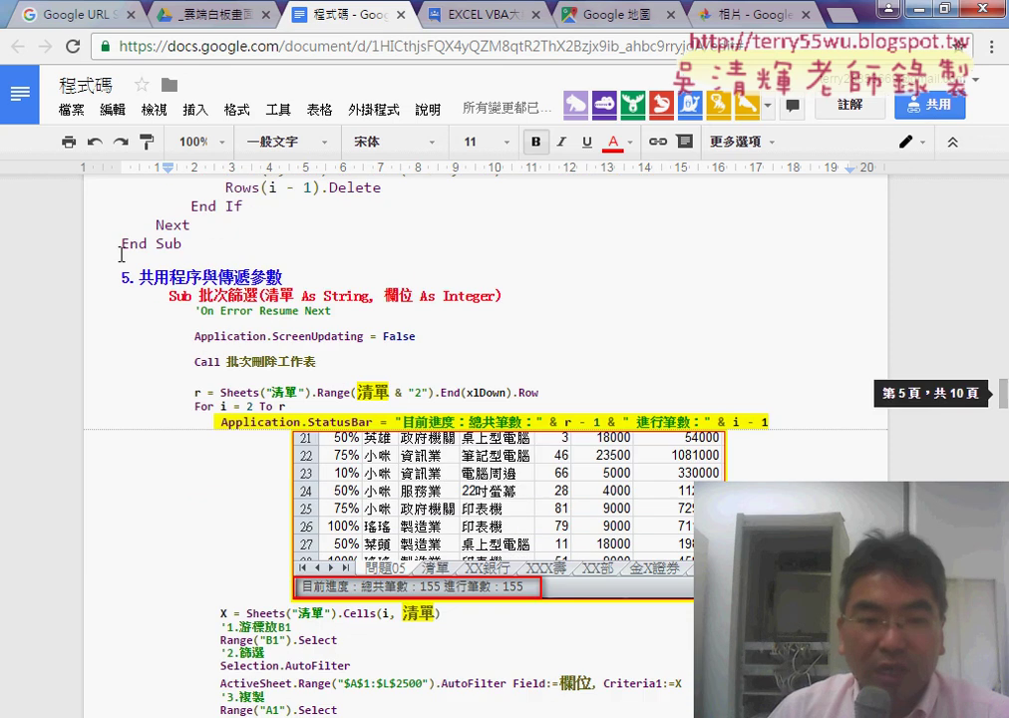
double_click(169, 277)
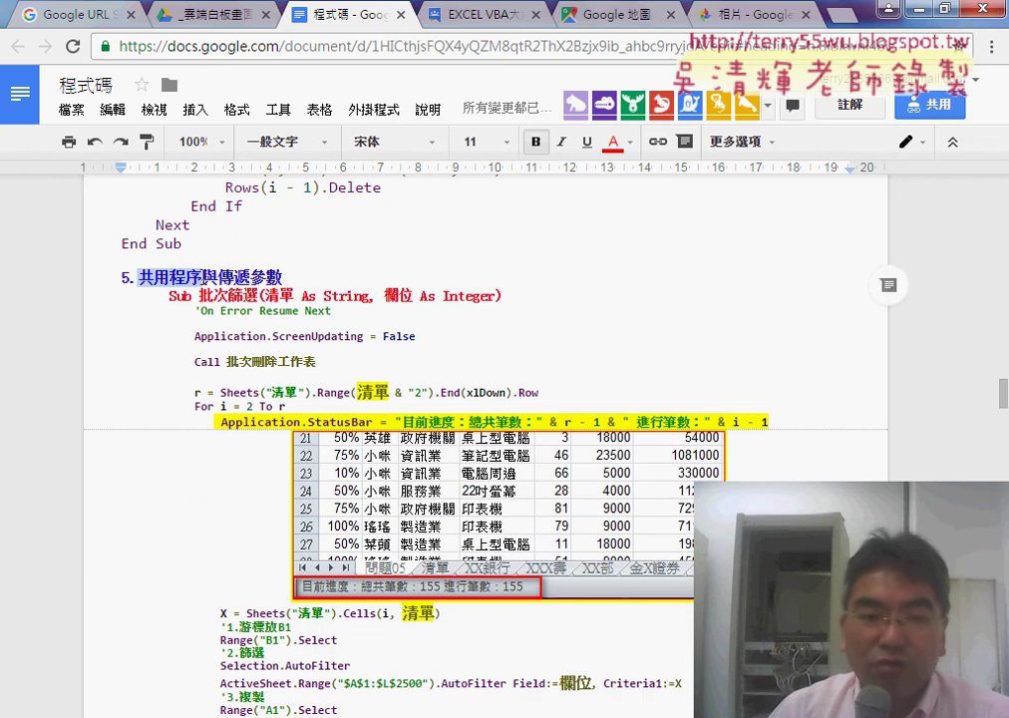
click(199, 278)
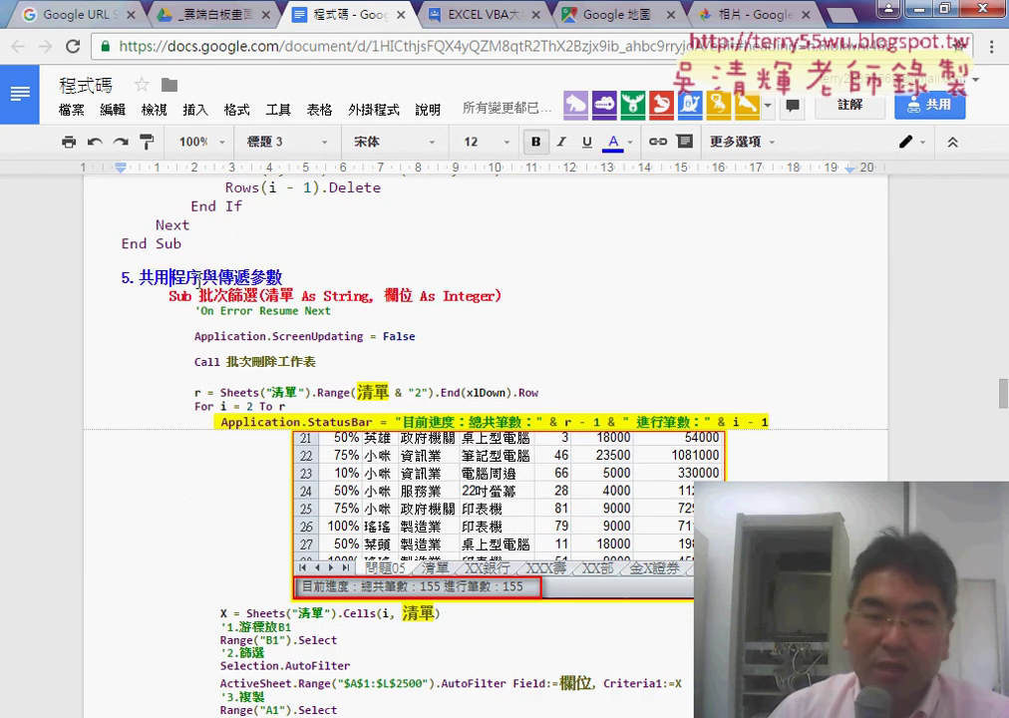
drag(170, 277, 289, 277)
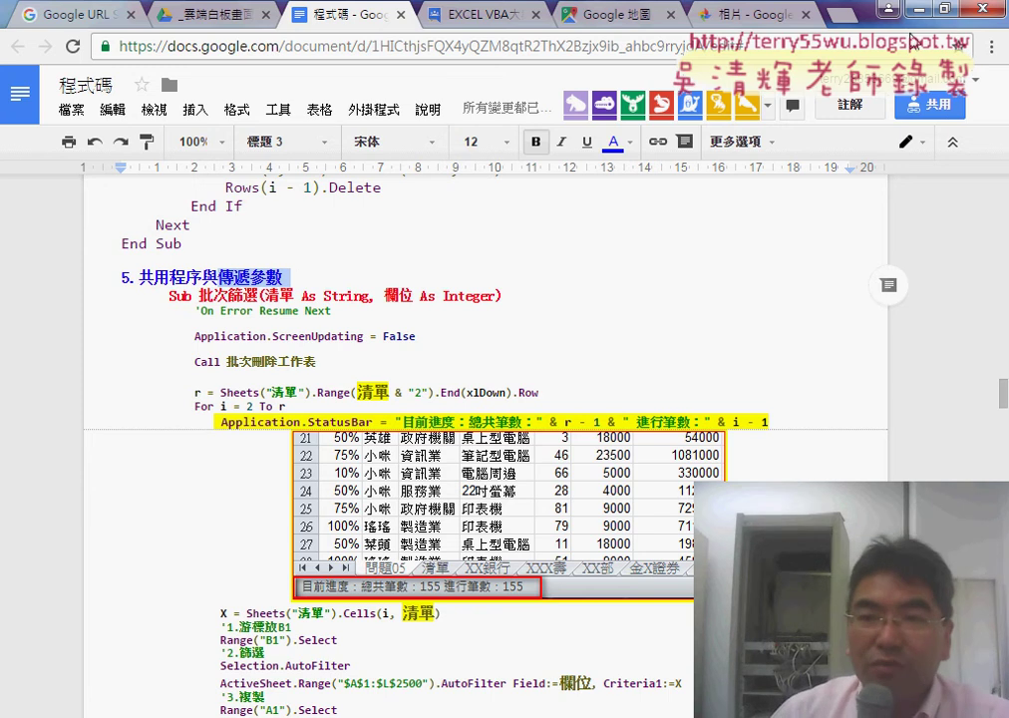
- Highlight the 清單 and 欄位 parameters in the Sub line, then minimize Chrome
drag(266, 296, 296, 296)
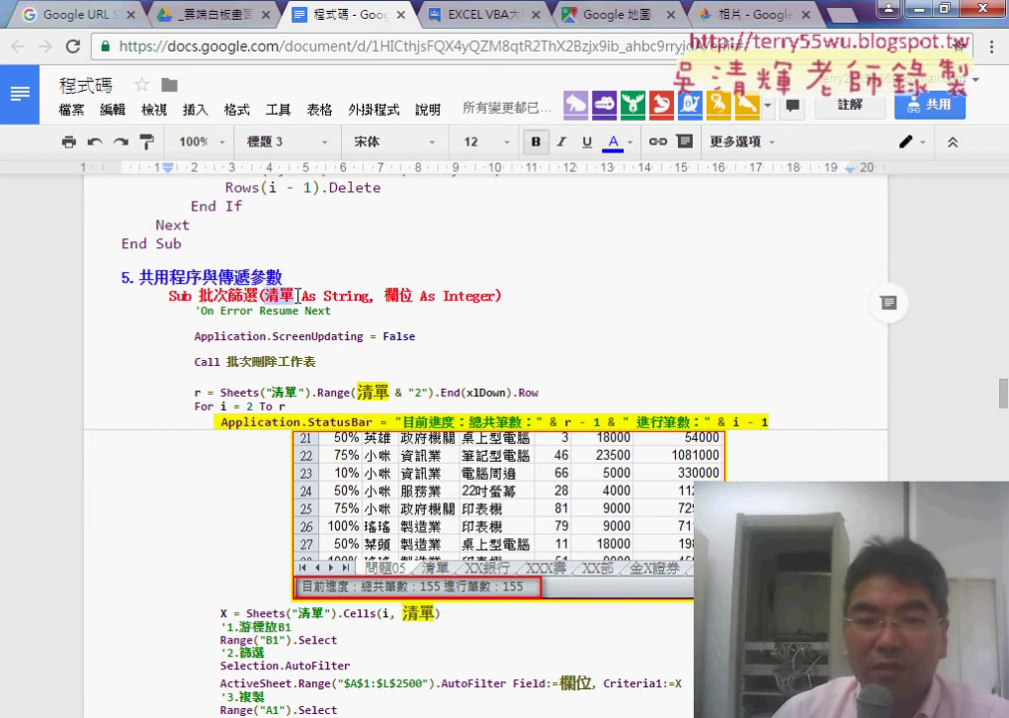
drag(384, 296, 419, 296)
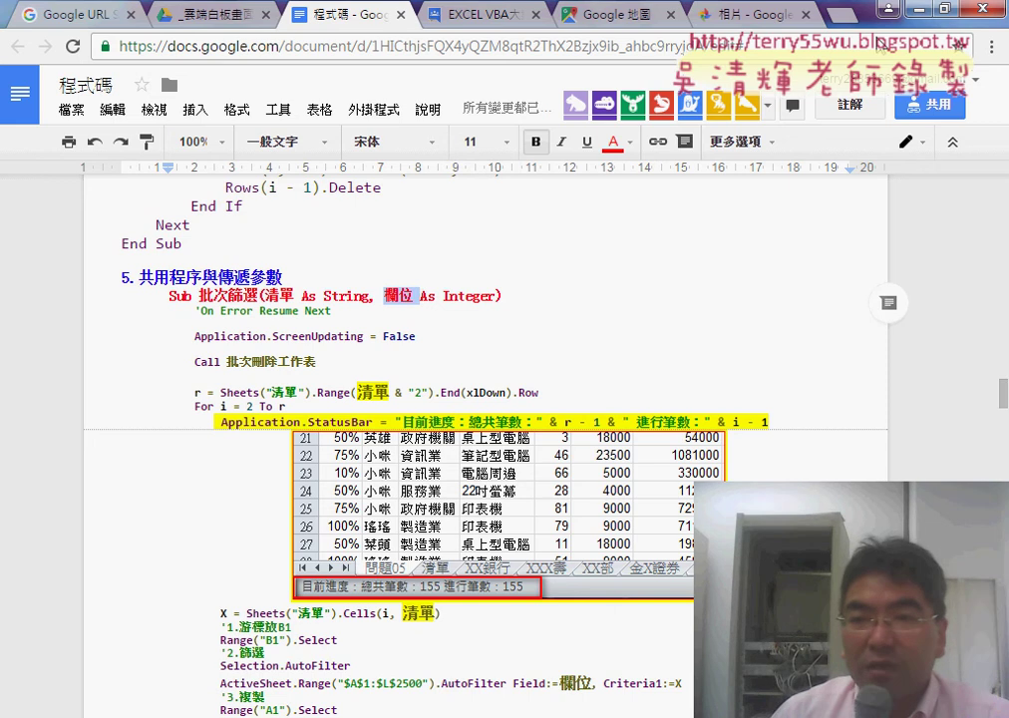
click(920, 13)
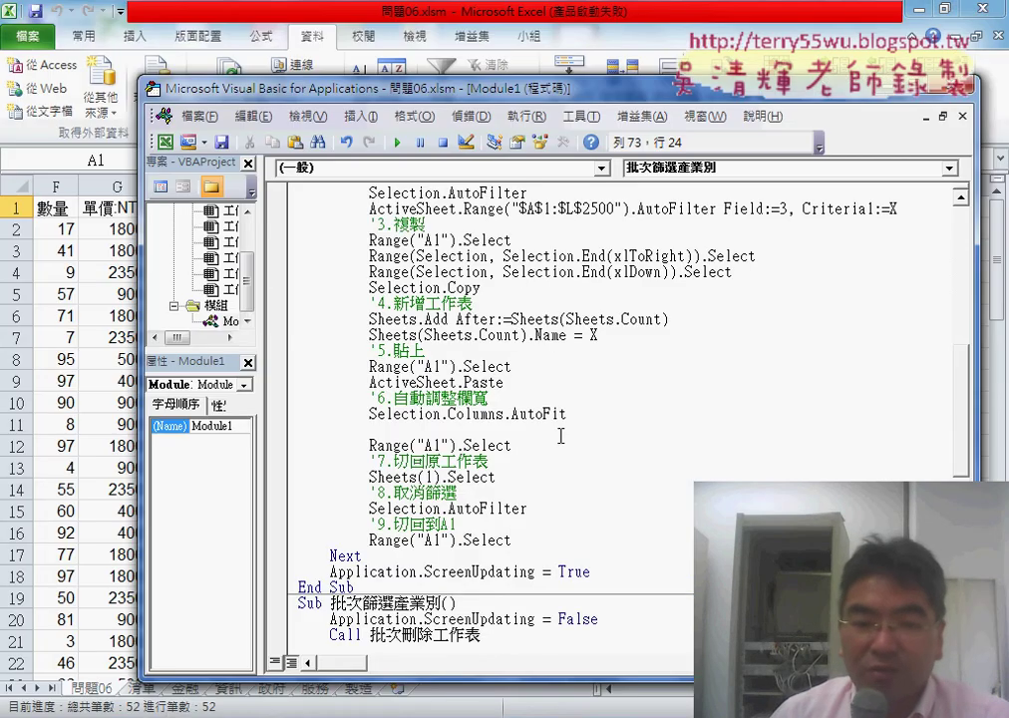
scroll(560, 436, down, 2)
scroll(538, 429, down, 3)
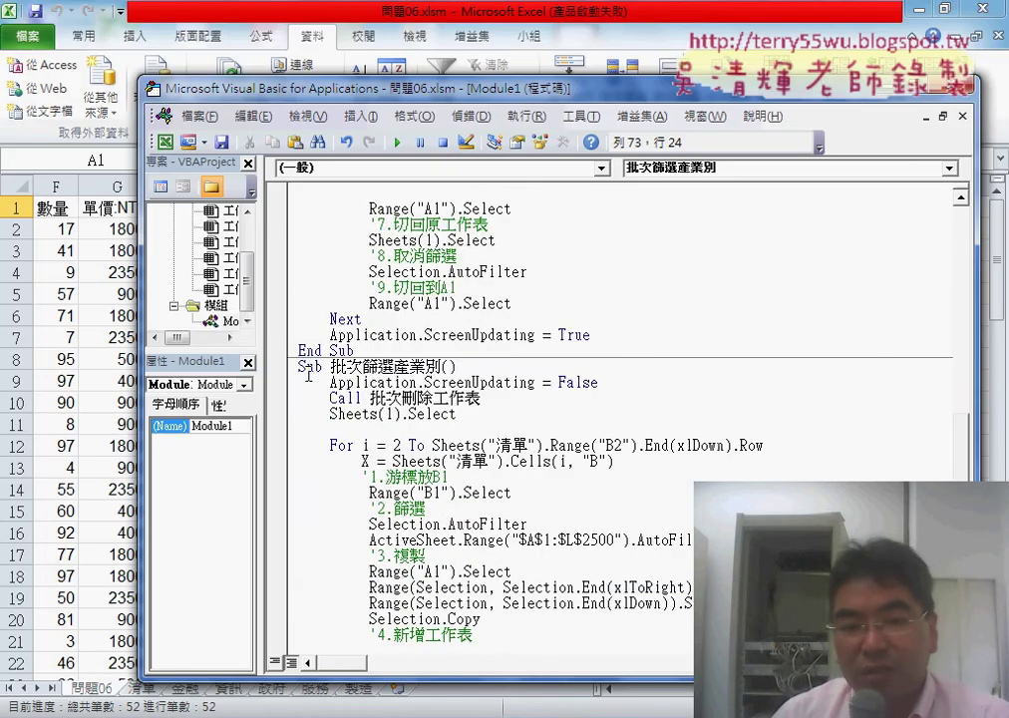
scroll(309, 391, up, 1)
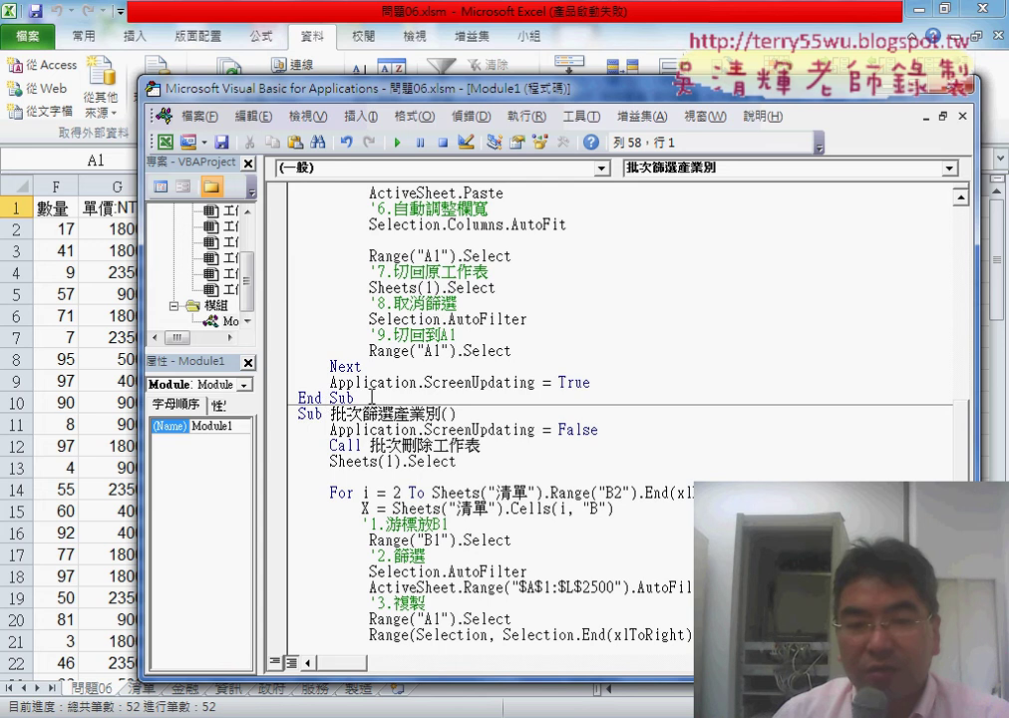
click(372, 397)
scroll(372, 397, up, 4)
scroll(364, 339, up, 3)
scroll(359, 300, up, 1)
scroll(356, 289, up, 1)
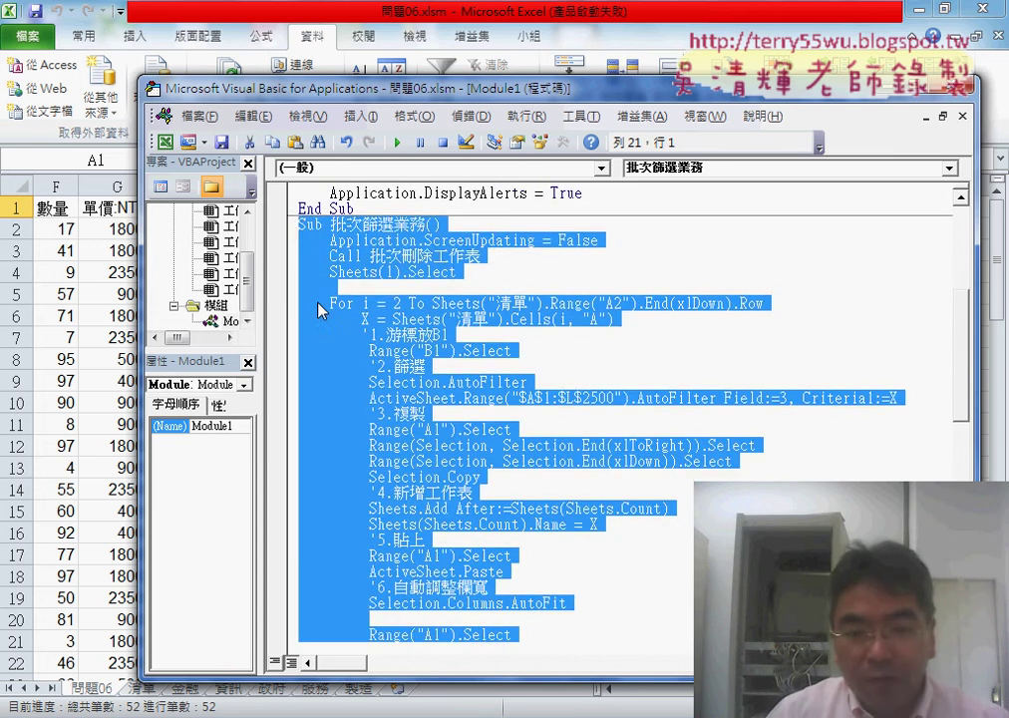
drag(300, 272, 330, 426)
scroll(321, 314, up, 4)
scroll(321, 314, up, 3)
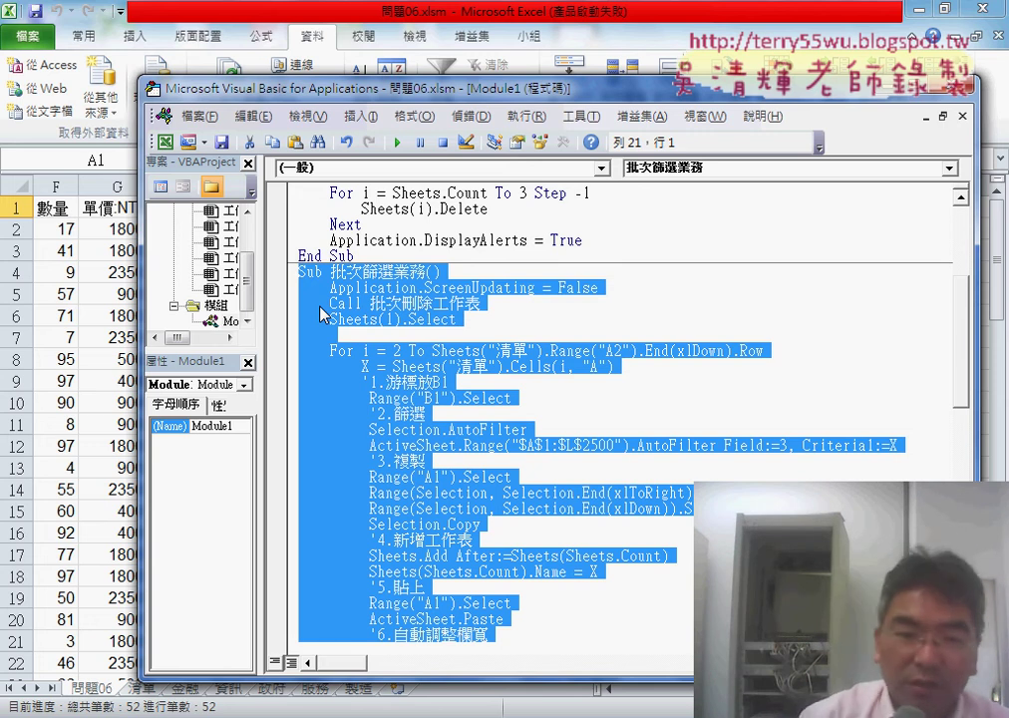
click(385, 255)
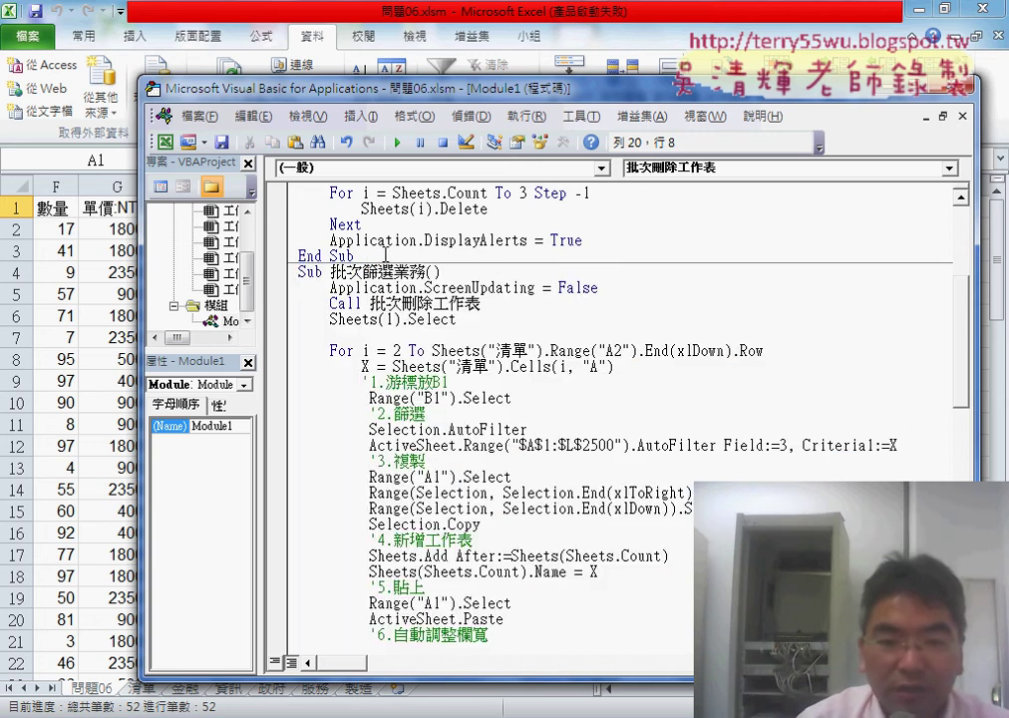
drag(396, 271, 427, 271)
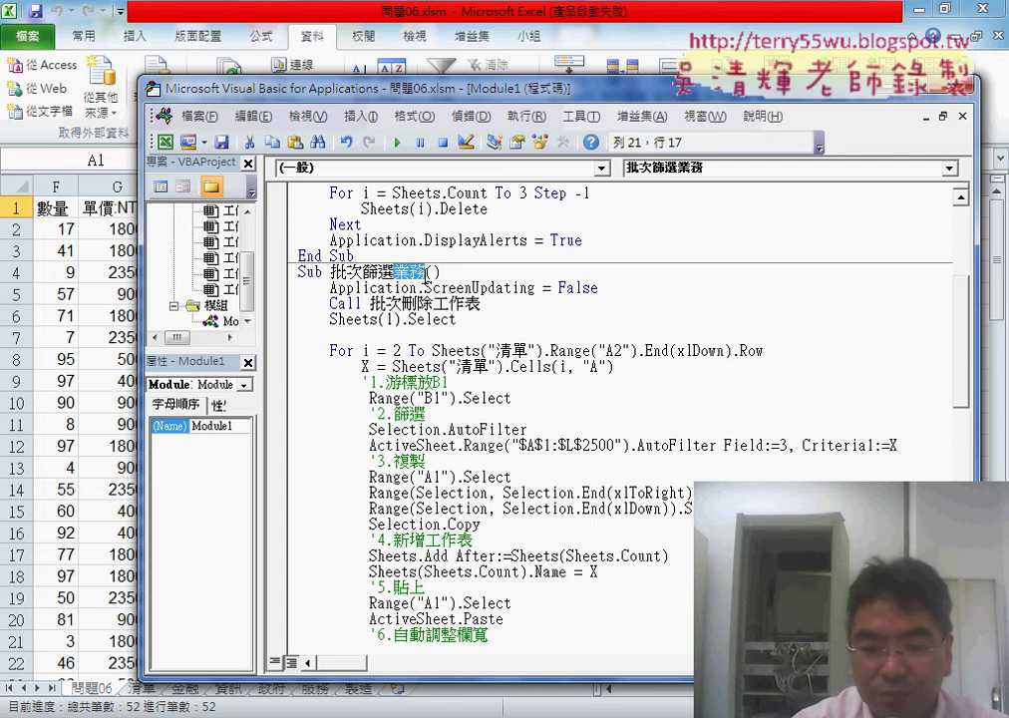
- Delete 業務 so the line reads Sub 批次篩選(), then mark column letter A in the loop
key(Delete)
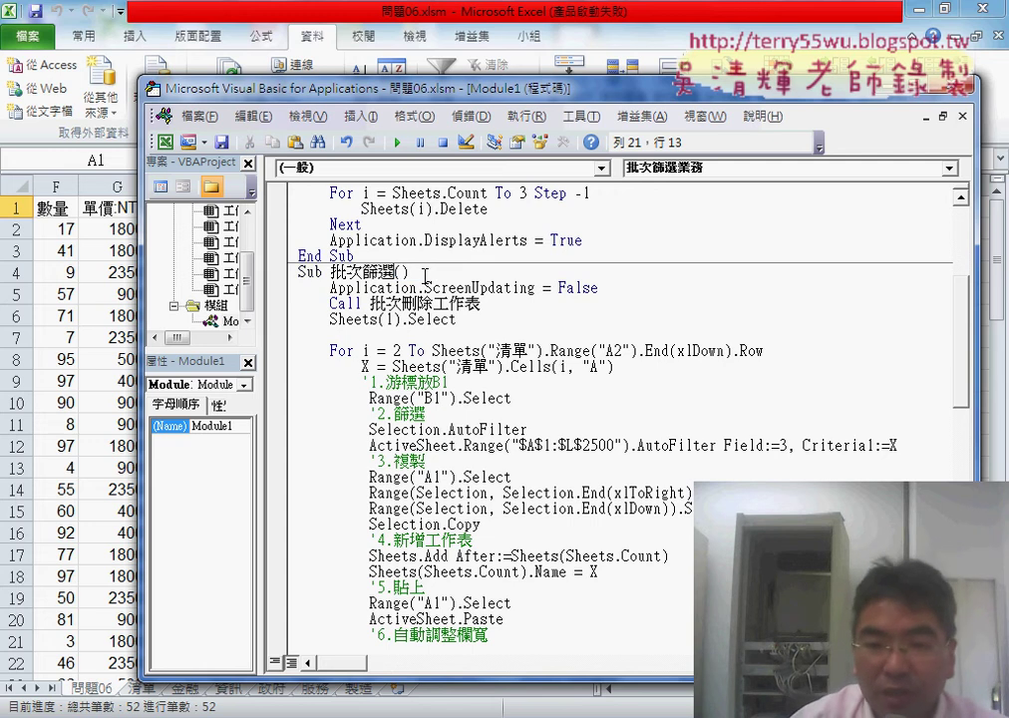
drag(614, 351, 583, 368)
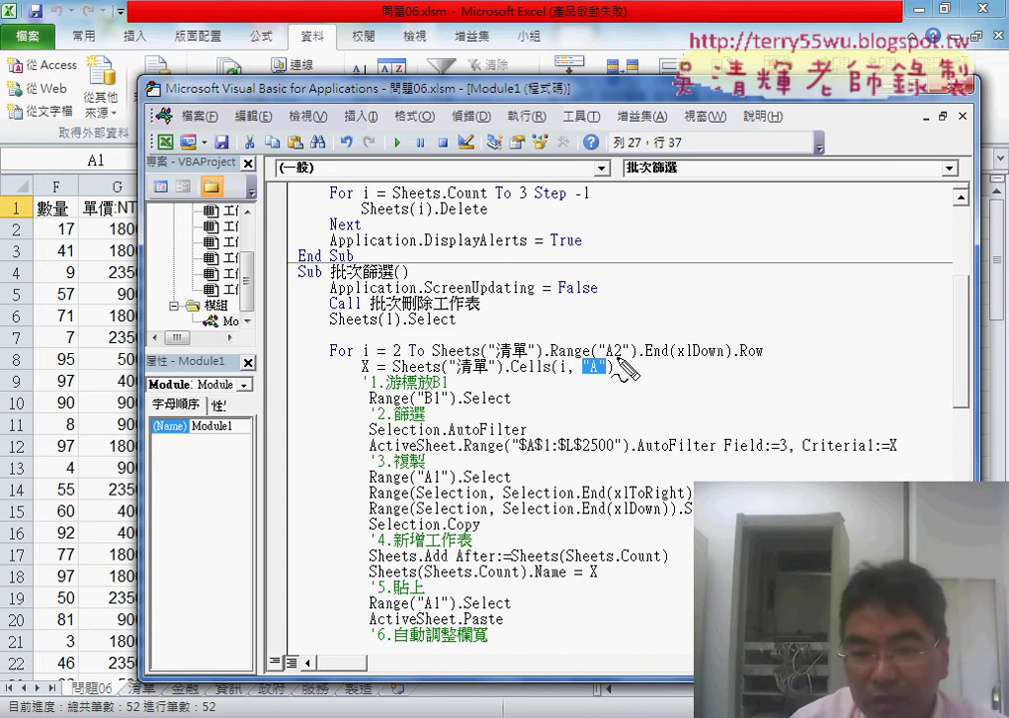
mouse_move(612, 339)
mouse_down()
mouse_move(620, 346)
mouse_move(610, 337)
mouse_move(606, 371)
mouse_up()
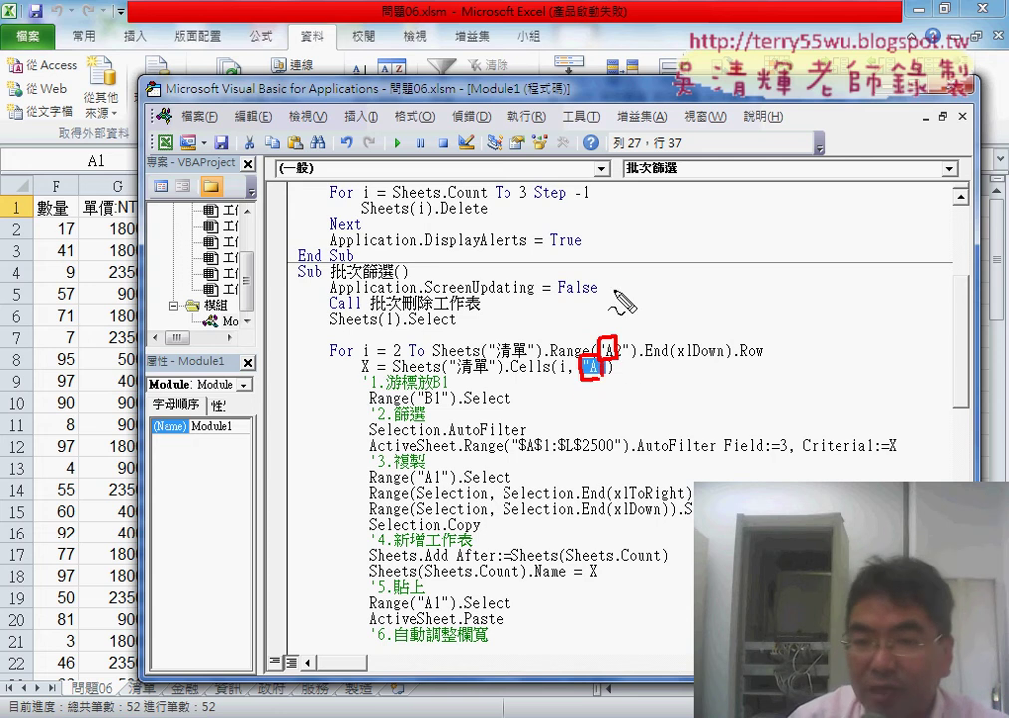
drag(620, 285, 620, 291)
drag(628, 285, 628, 291)
drag(655, 286, 656, 296)
drag(666, 286, 668, 296)
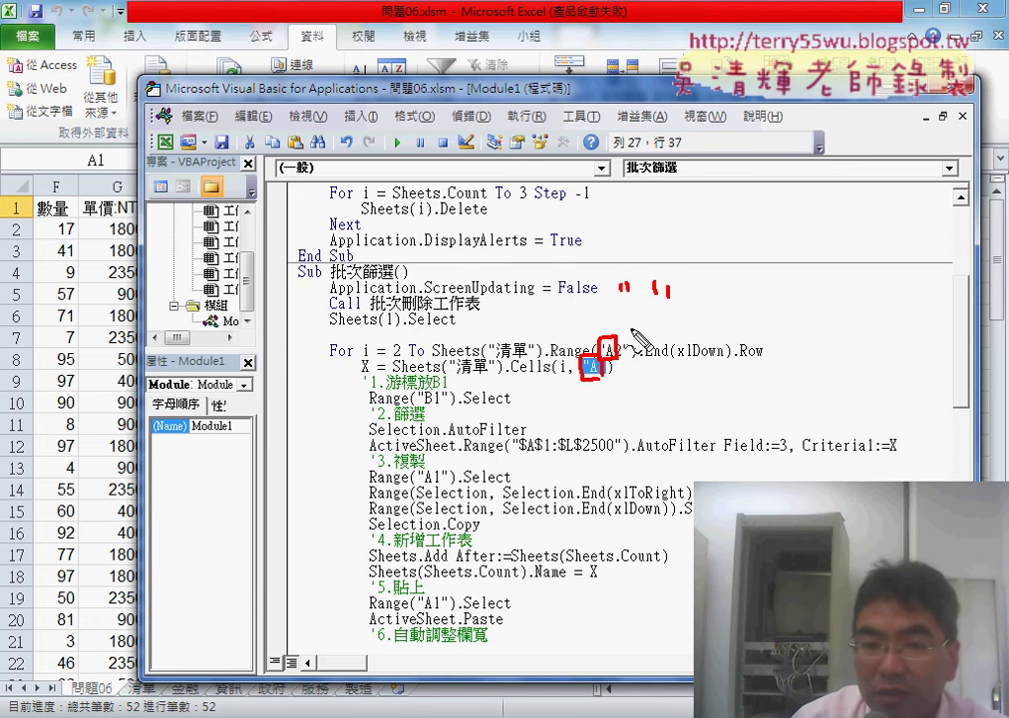
mouse_move(633, 325)
mouse_down()
mouse_move(653, 325)
mouse_move(649, 312)
mouse_up()
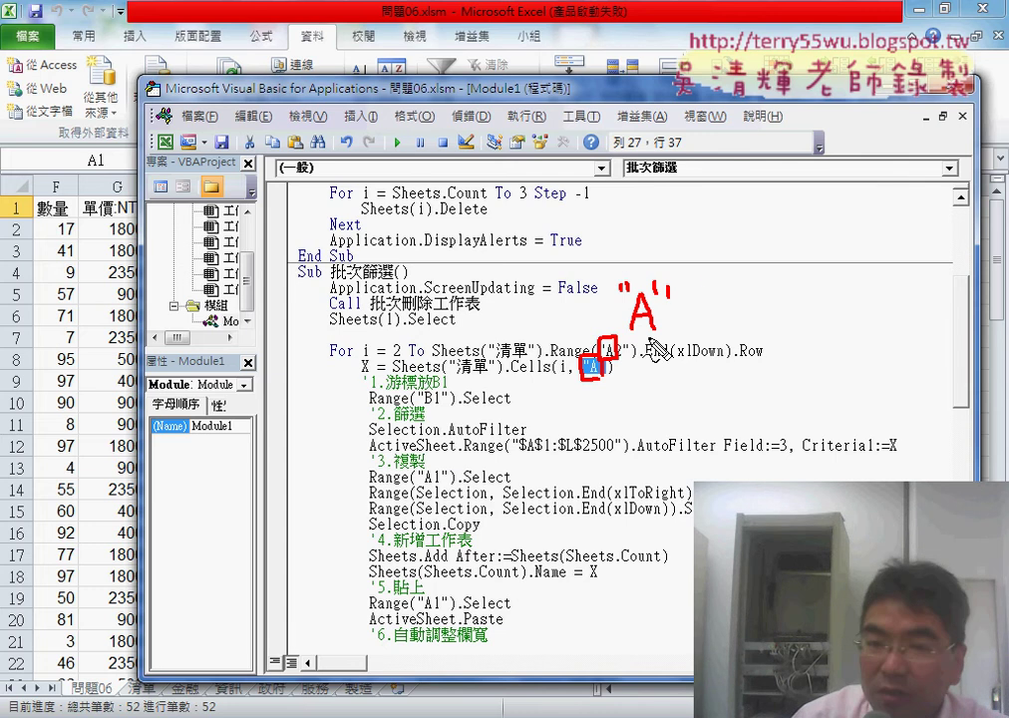
mouse_move(664, 267)
mouse_down()
mouse_move(696, 312)
mouse_move(681, 344)
mouse_up()
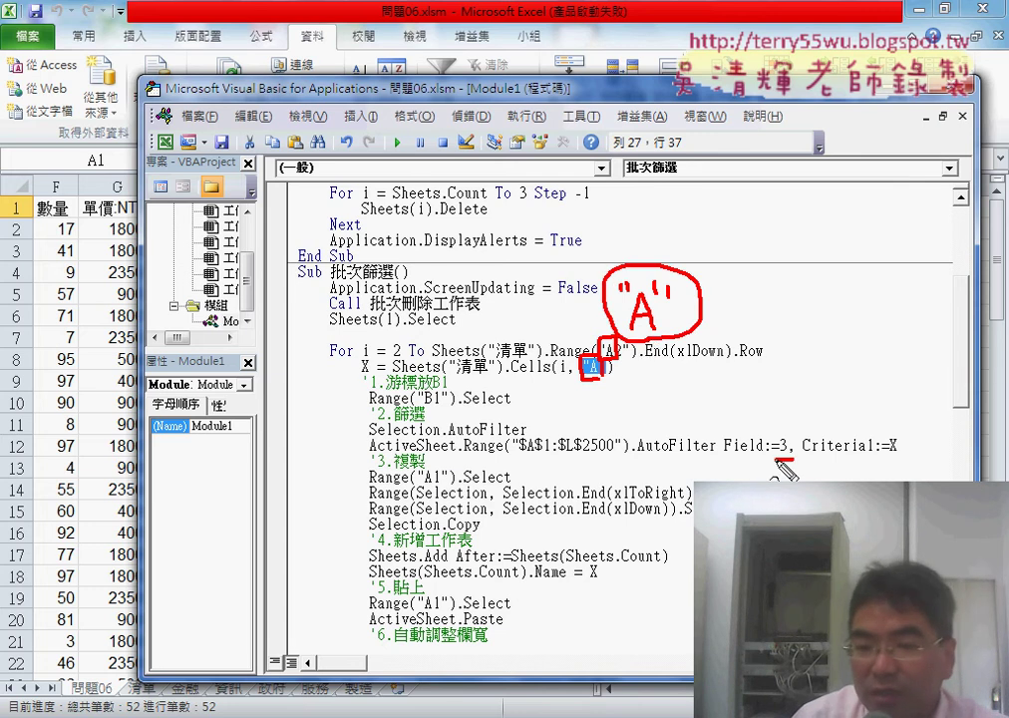
drag(779, 457, 795, 459)
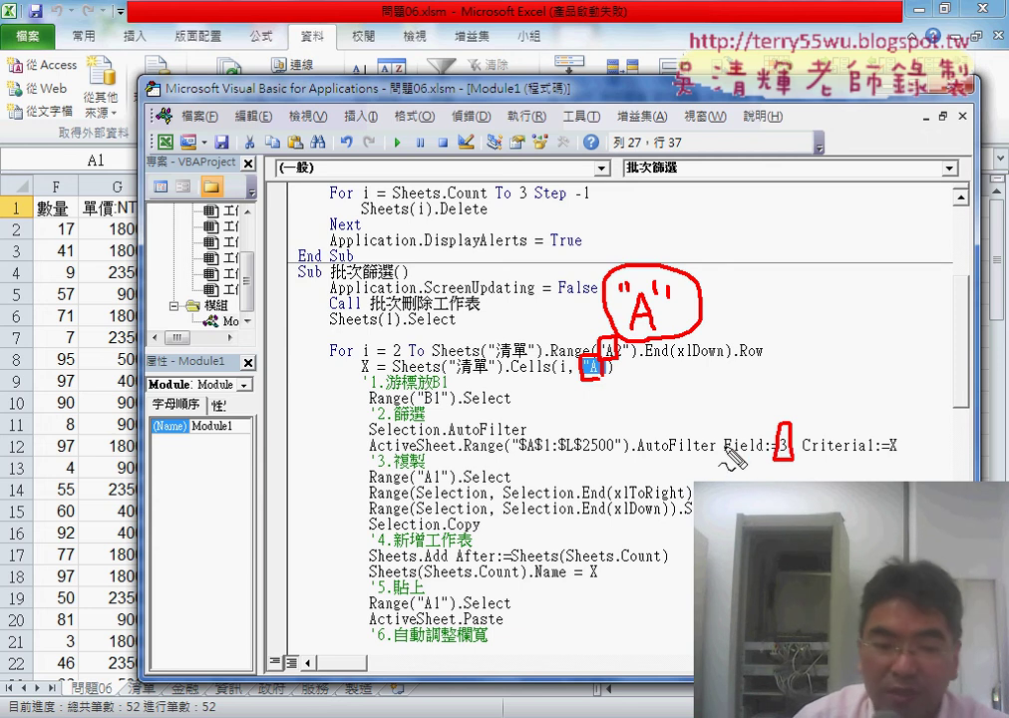
key(Escape)
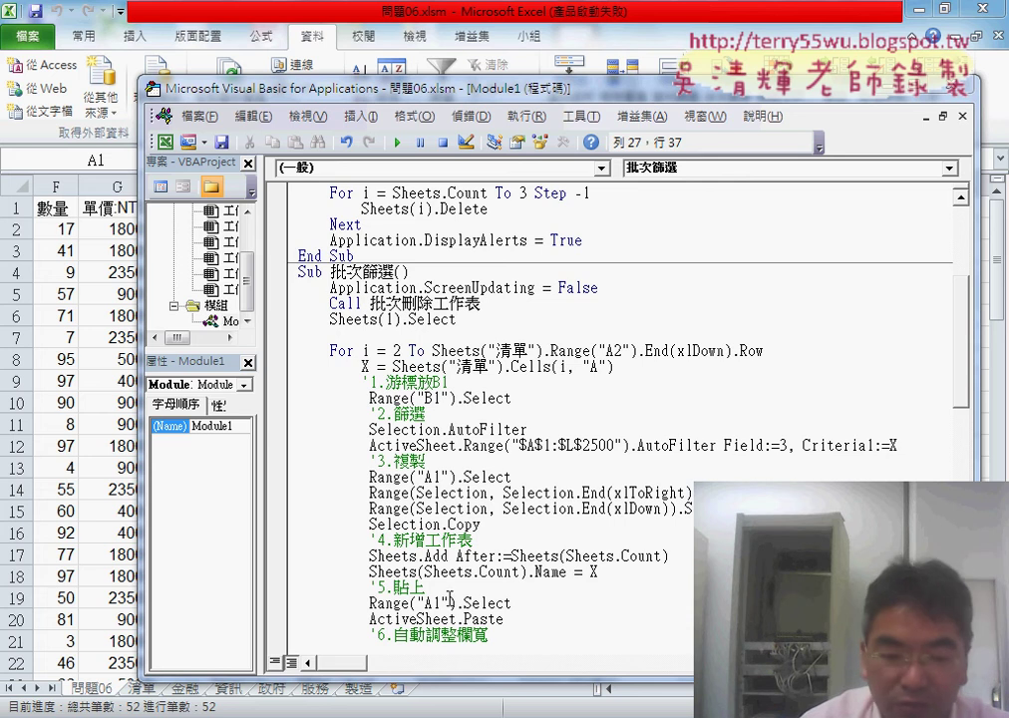
key(alt+F11)
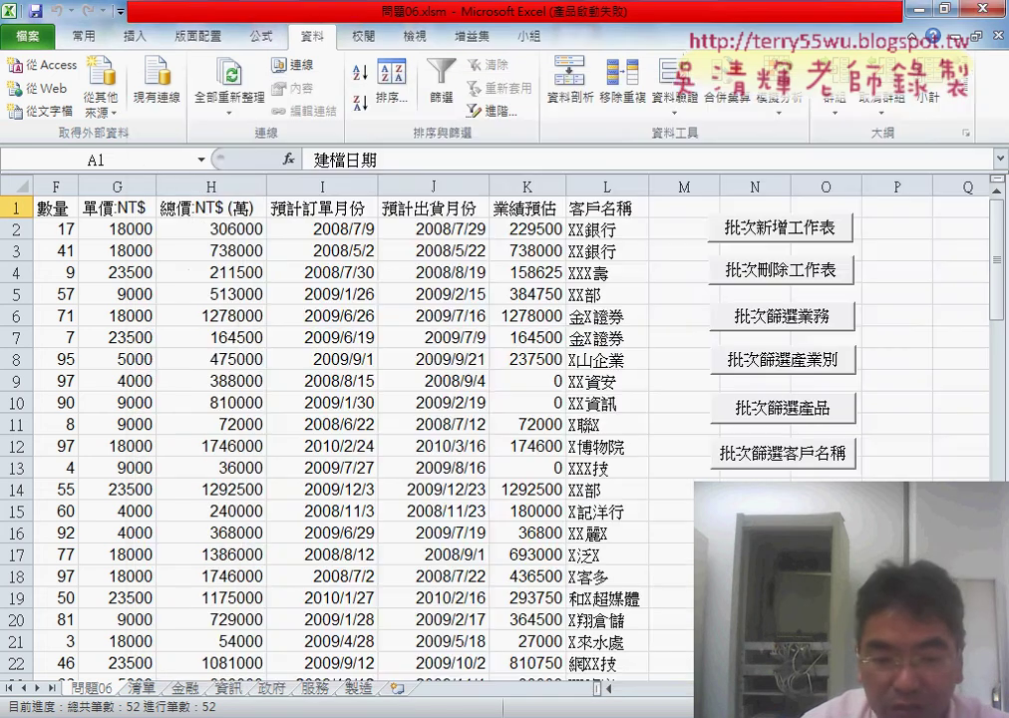
key(alt+F11)
key(alt+Tab)
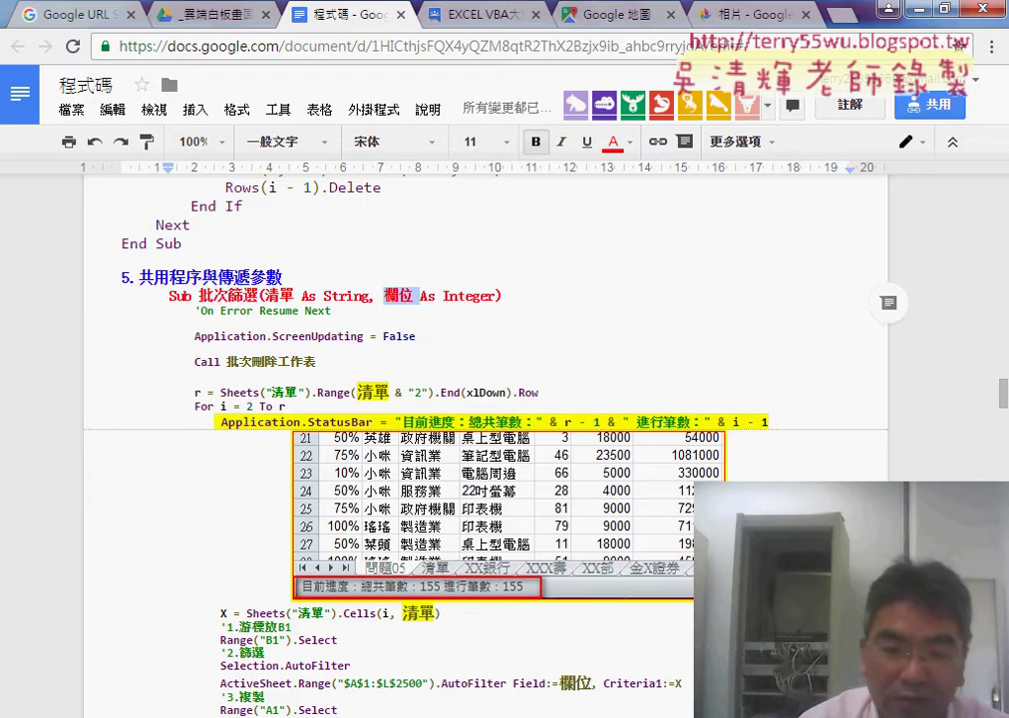
key(alt+Tab)
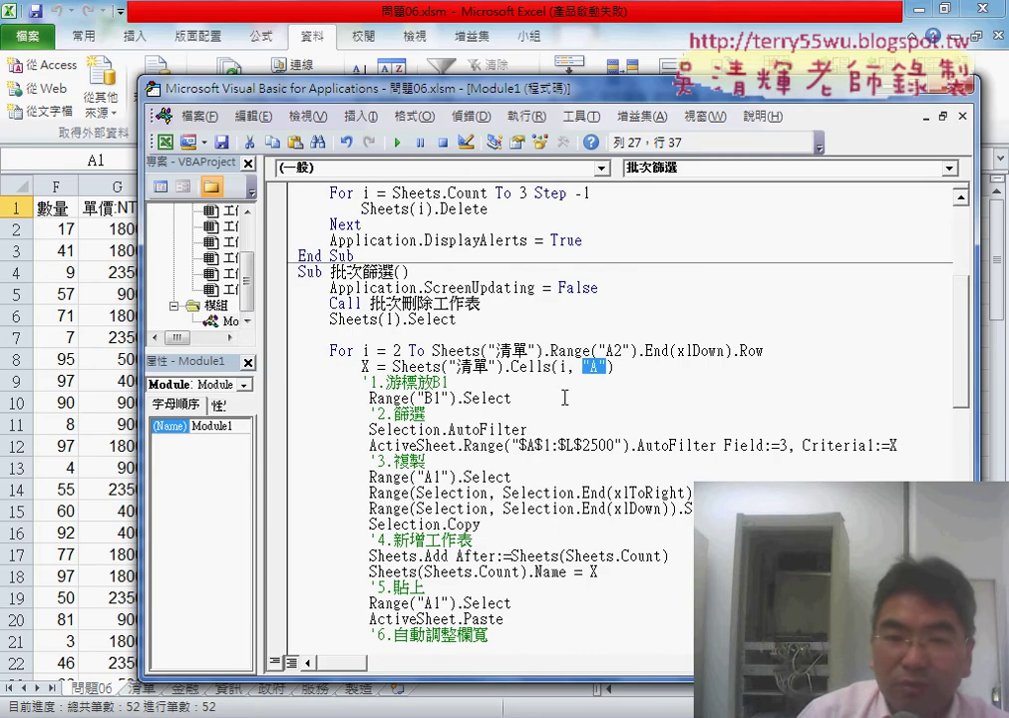
- Enter the parameter name 清單 inside 批次篩選's empty parentheses
click(409, 272)
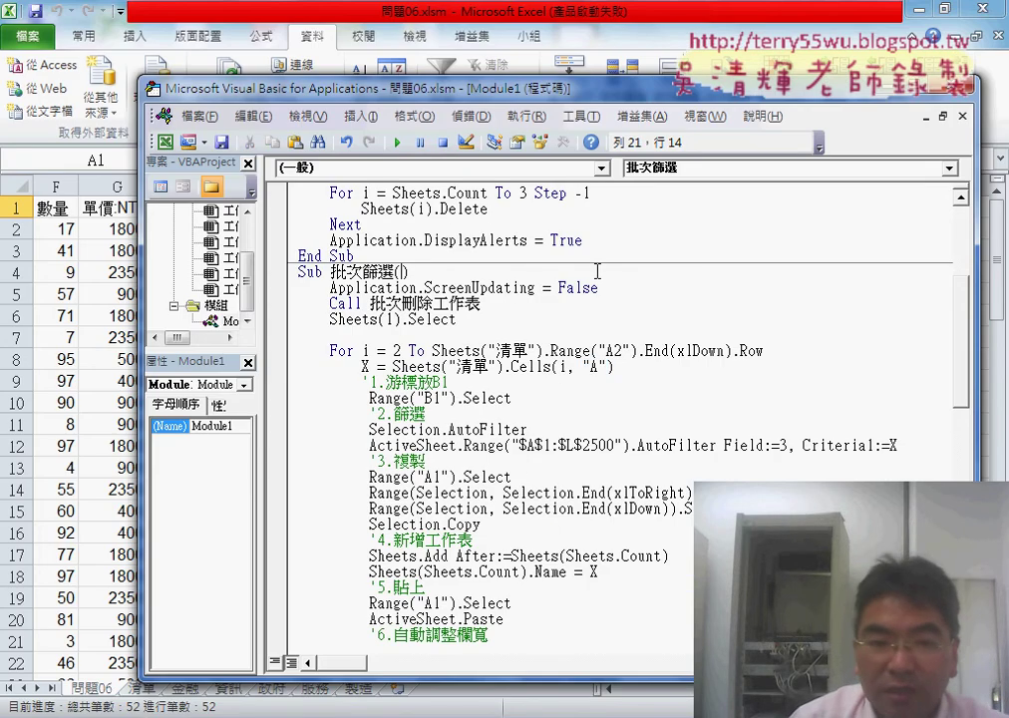
key(shift+Left)
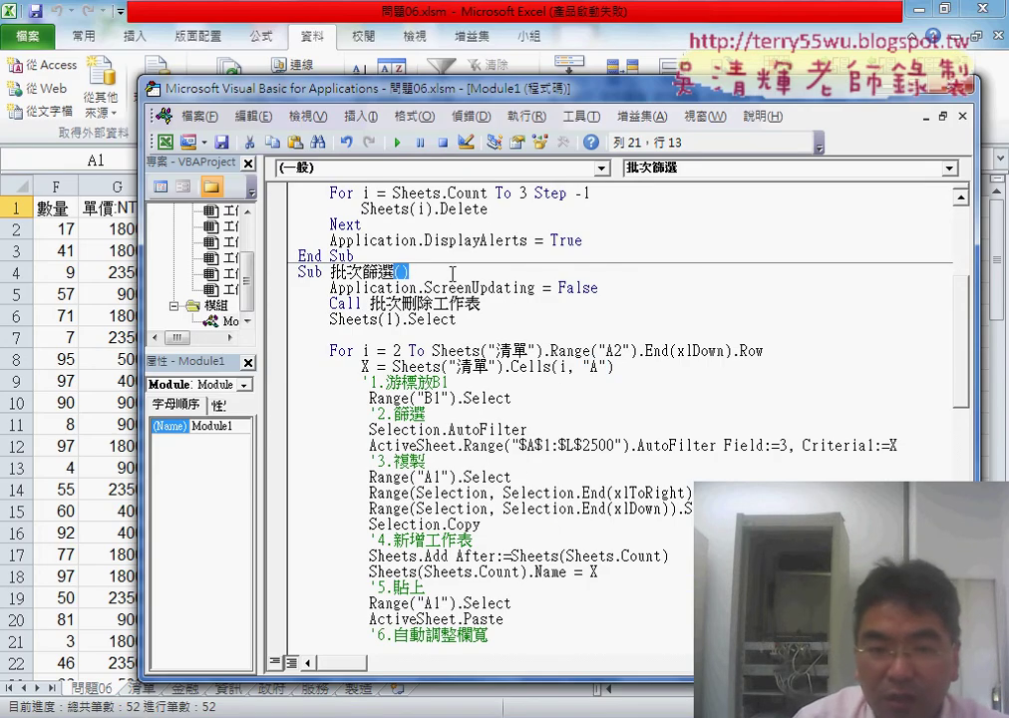
click(407, 271)
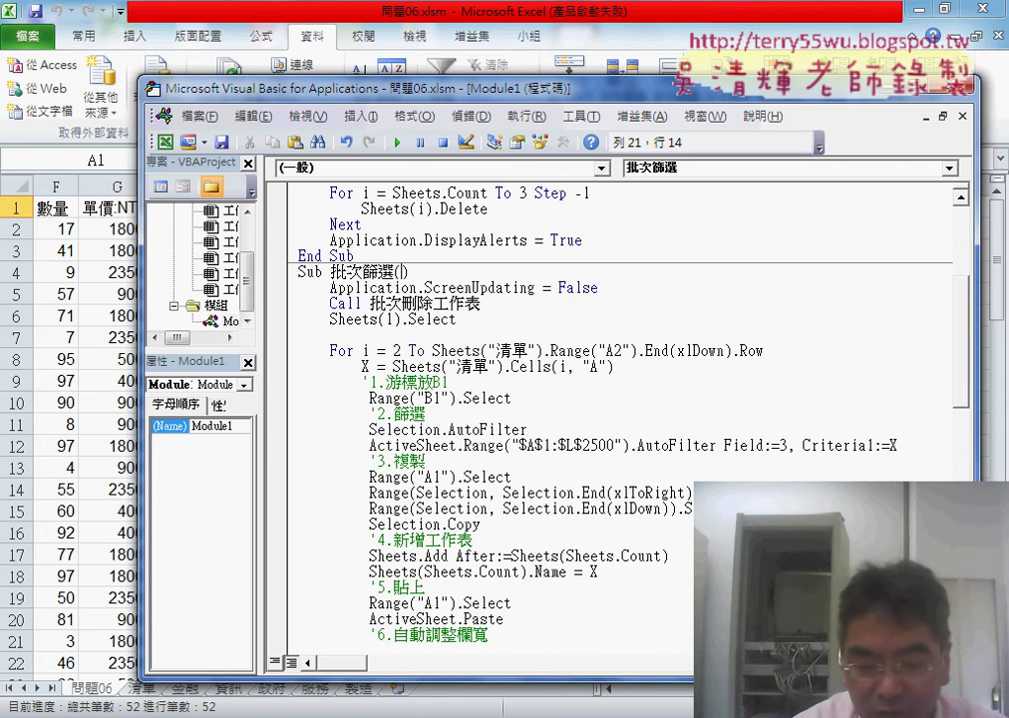
text(x)
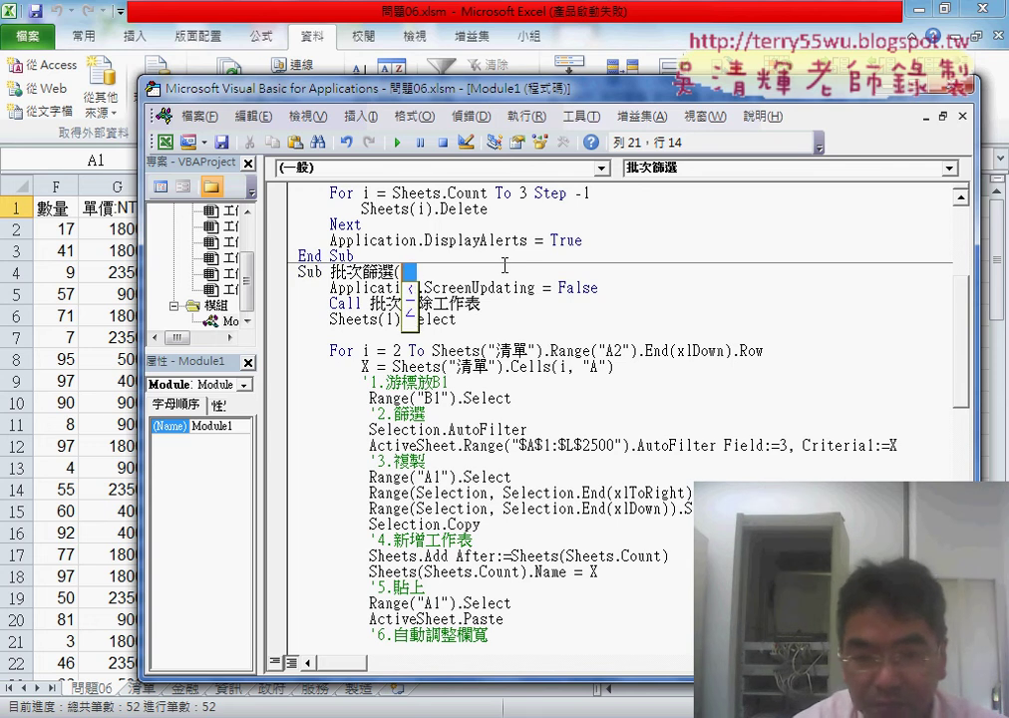
text(清ㄉ)
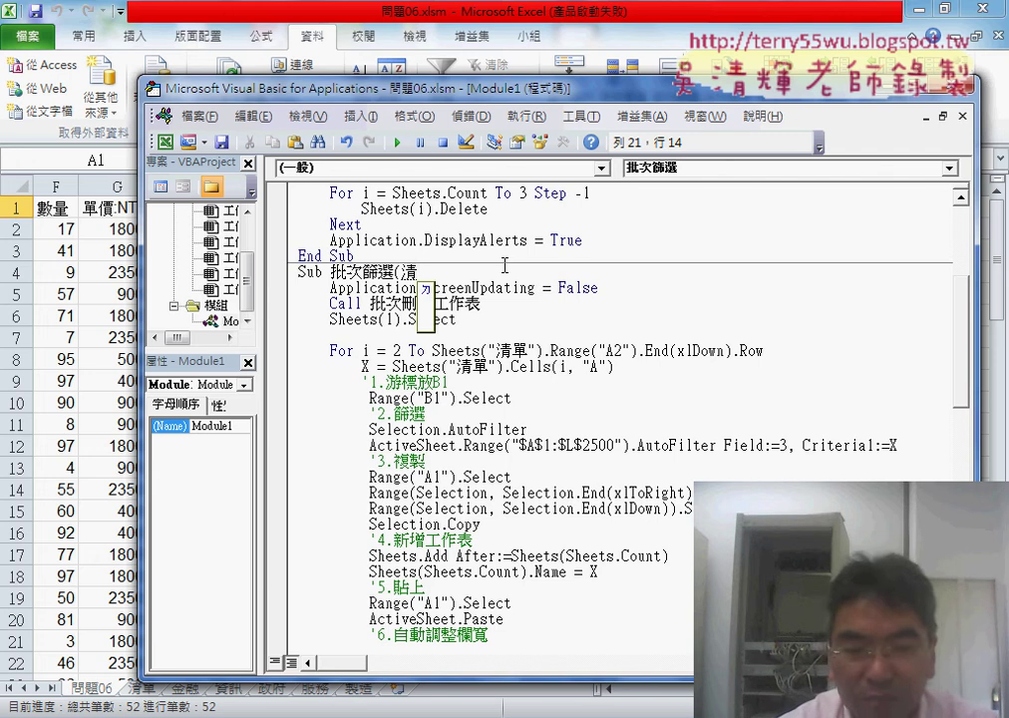
text(單)
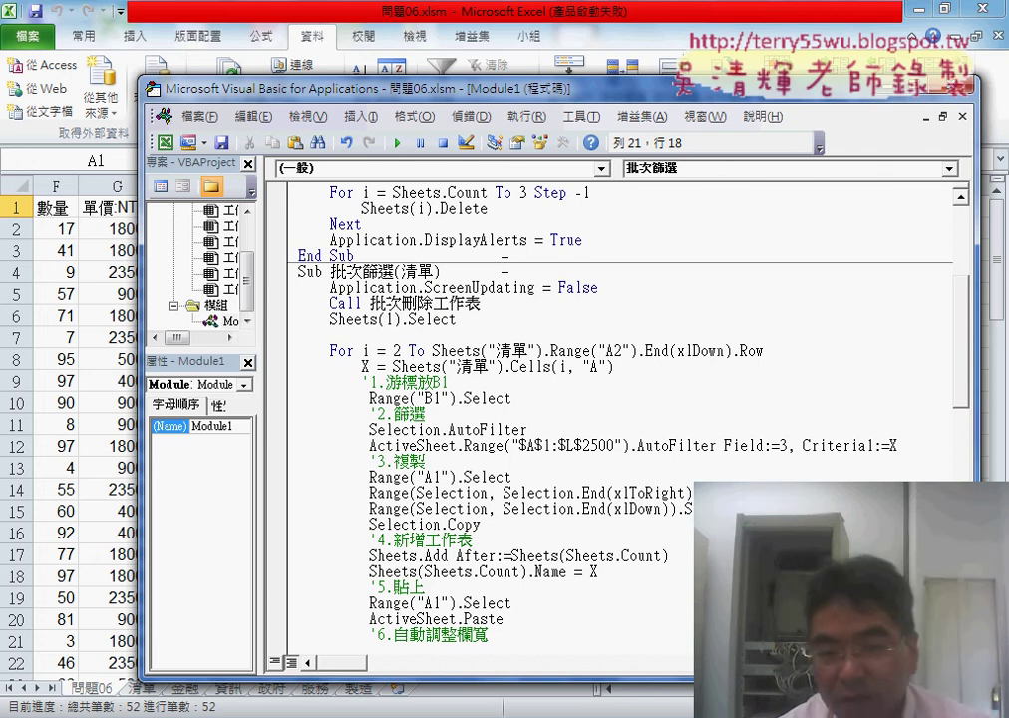
key(shift+Left)
key(shift+Left)
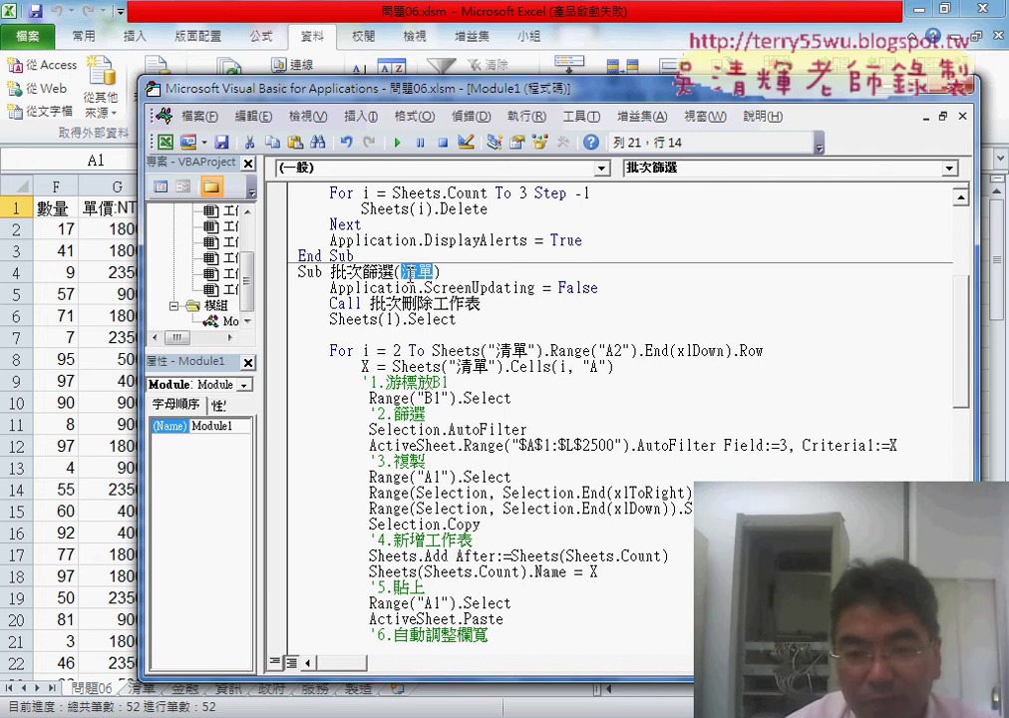
click(608, 350)
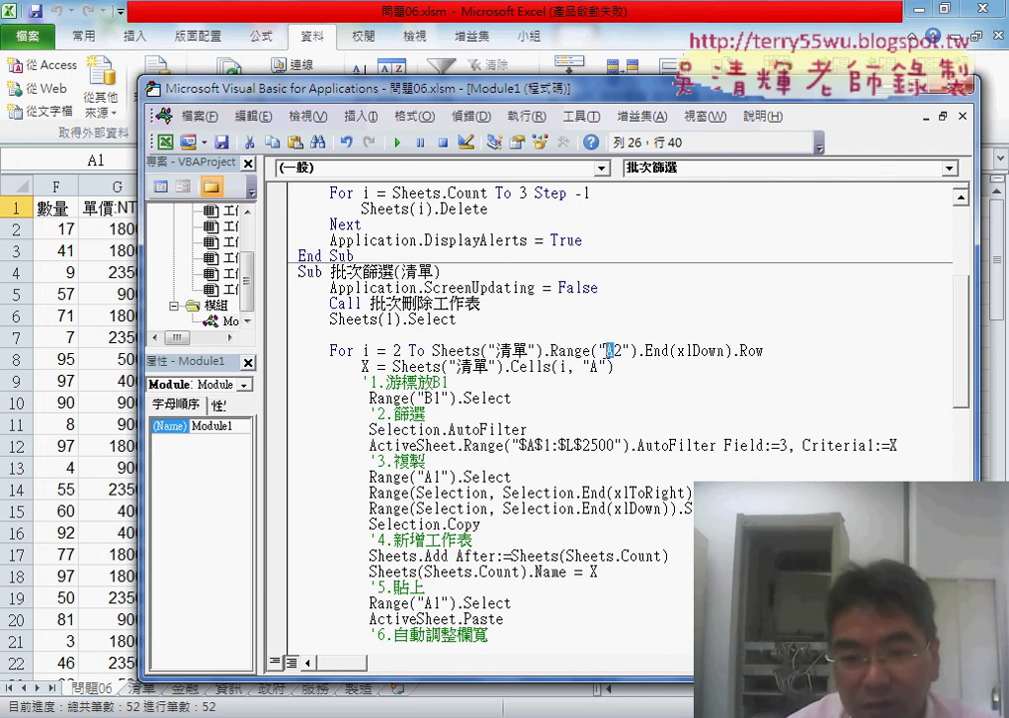
- Declare 清單 as String by typing 'as str' after it
click(435, 271)
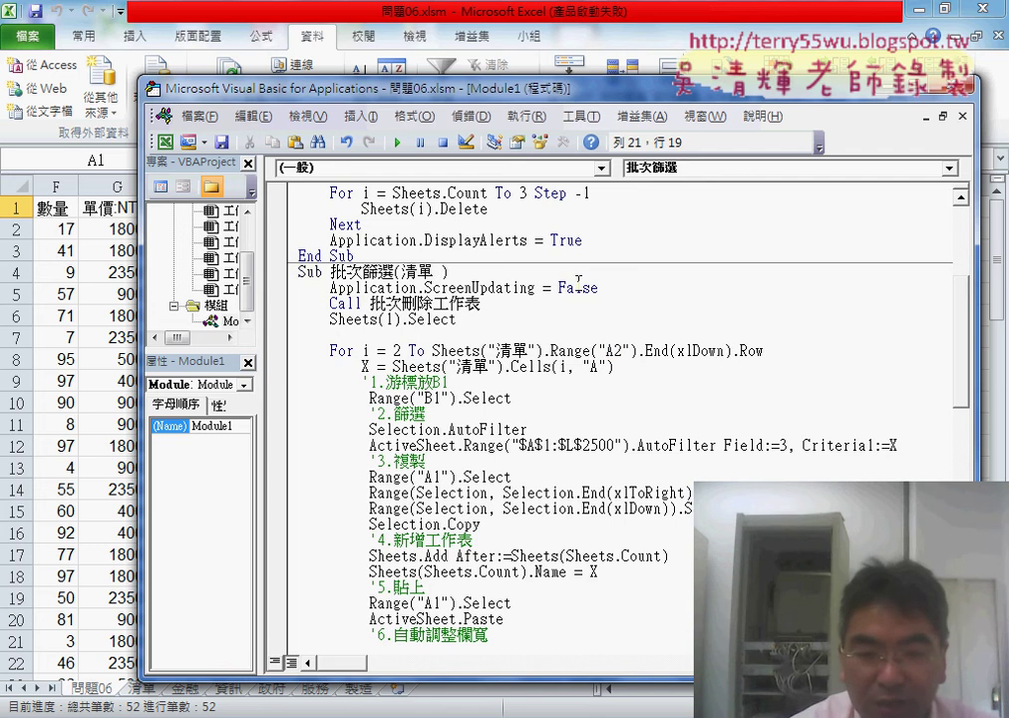
text(as)
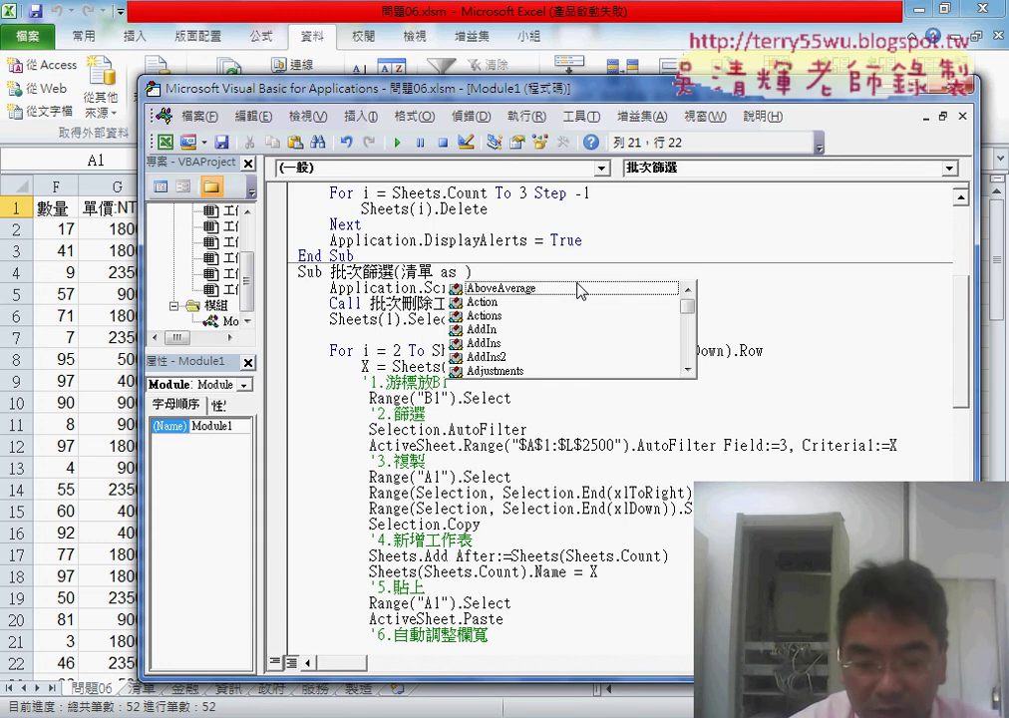
text(st)
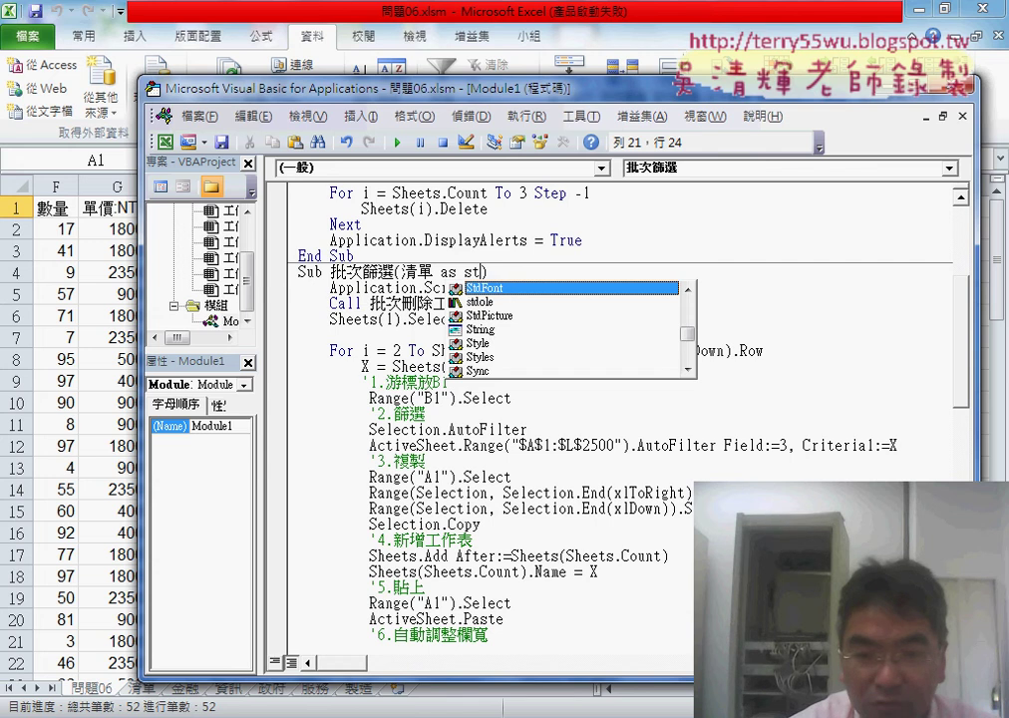
text(ring)
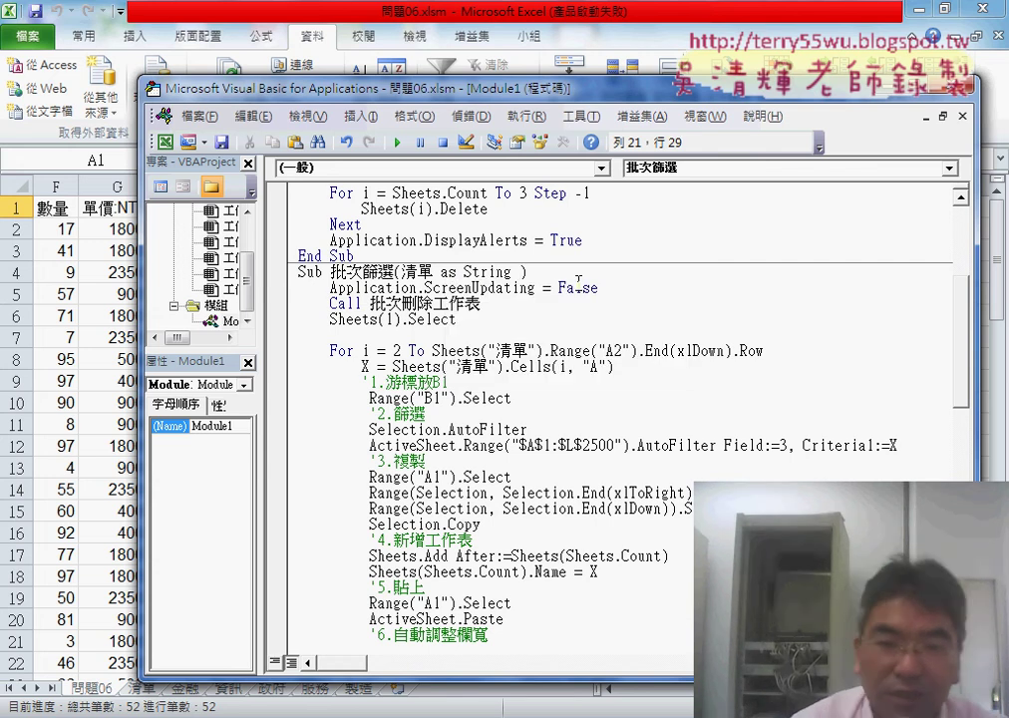
- Add ', 欄位 As Integer' after 清單 As String and let the declaration auto-format
drag(517, 269, 434, 272)
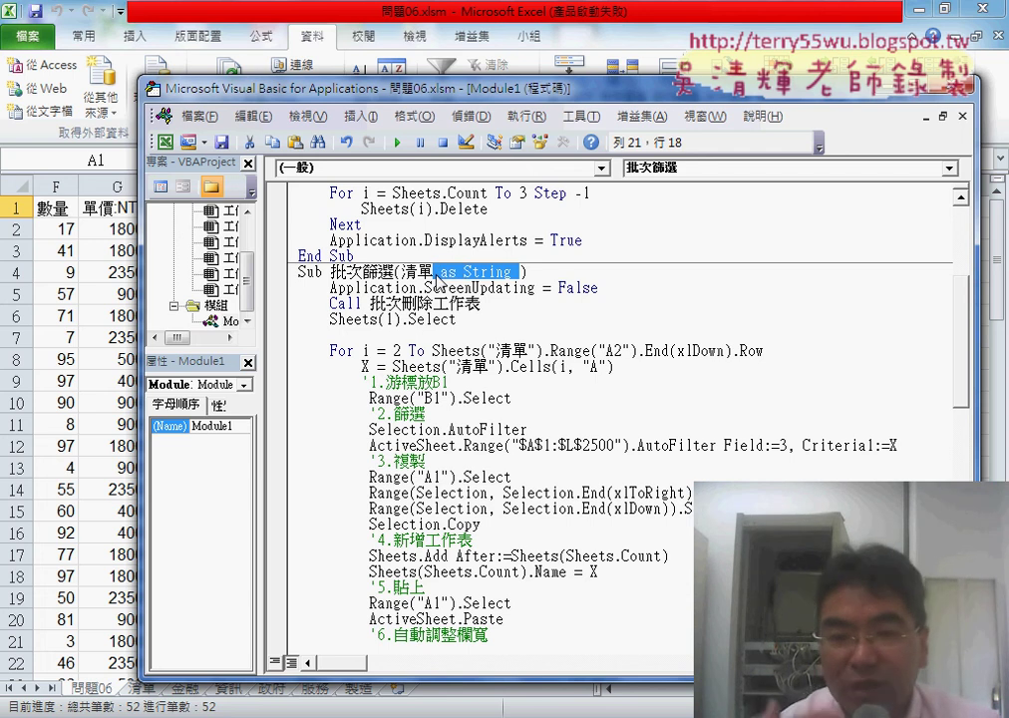
key(Right)
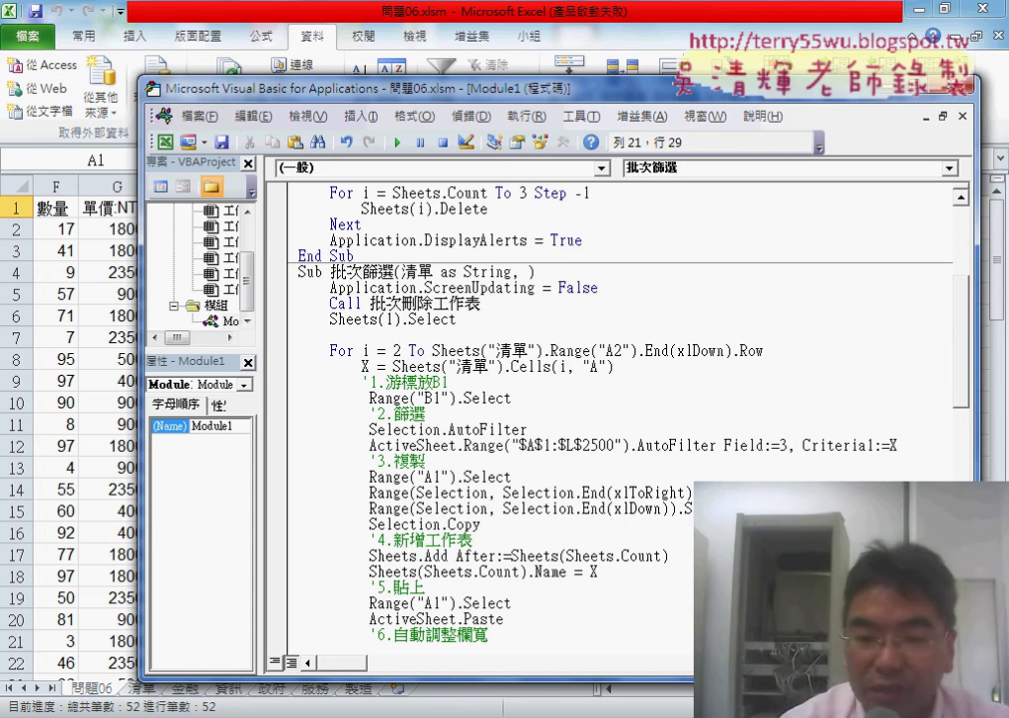
text(蘭)
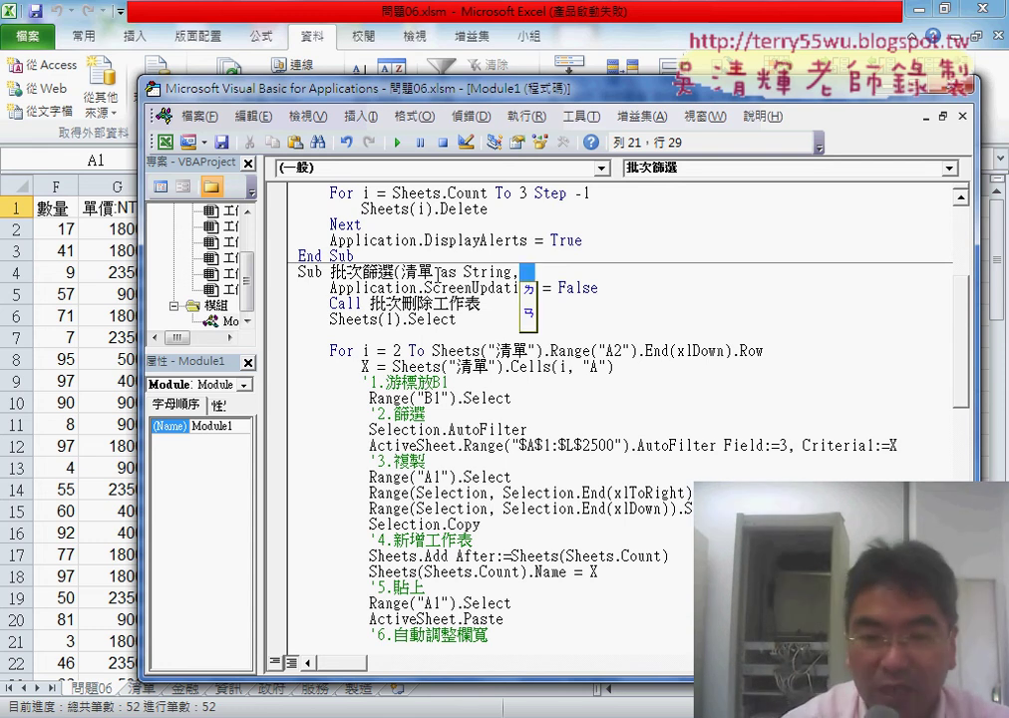
text(位)
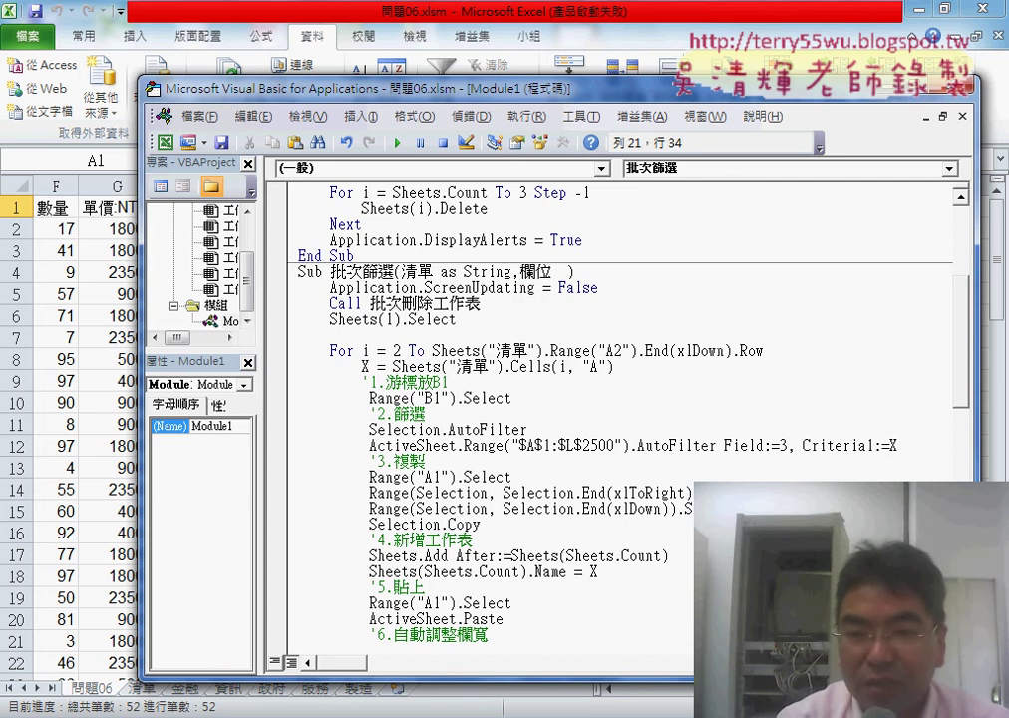
key(Return)
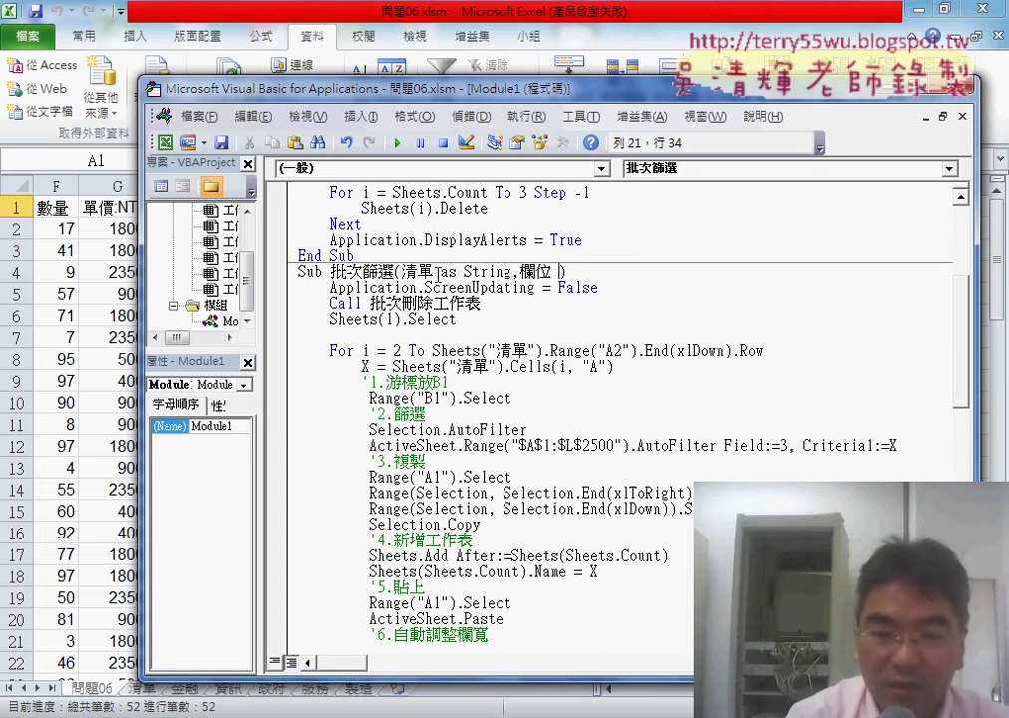
text(as )
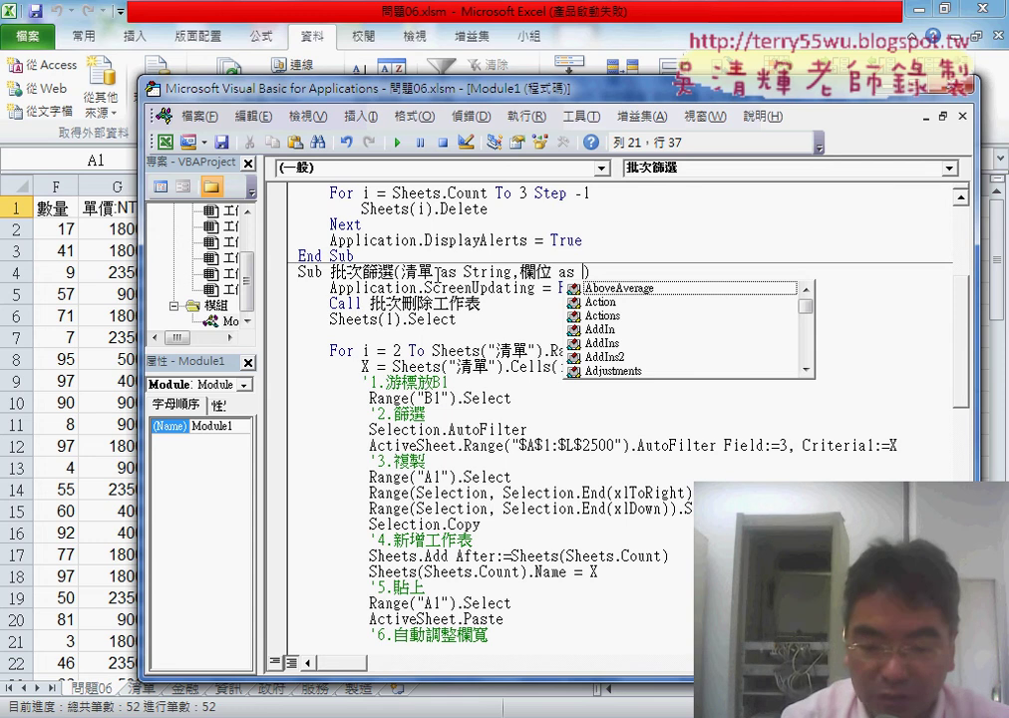
text(integer)
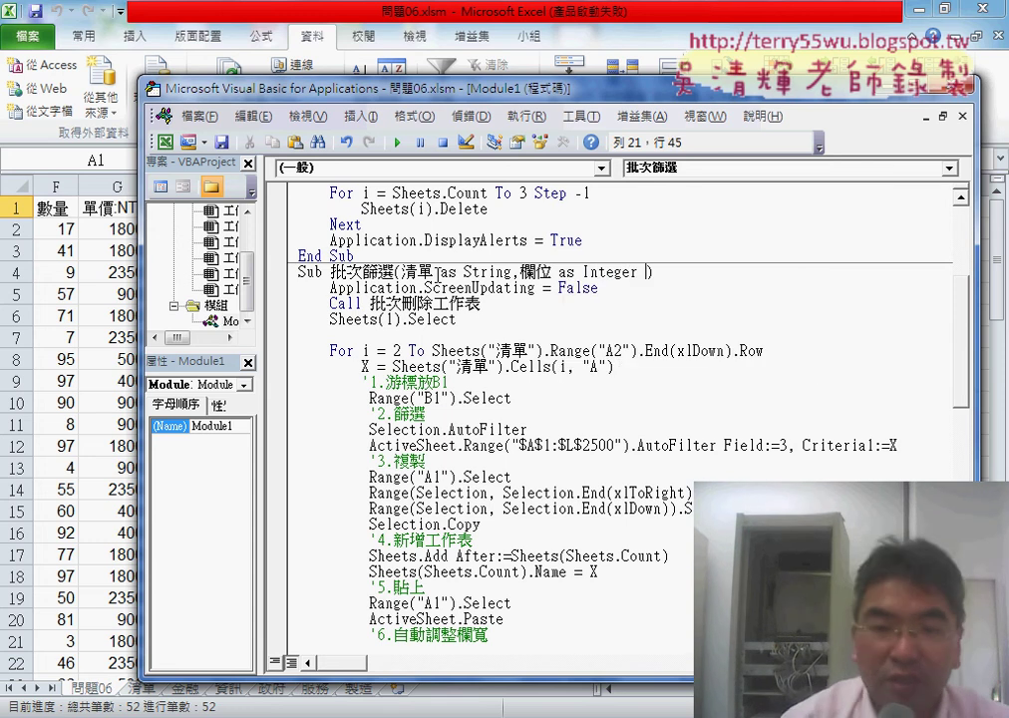
click(552, 367)
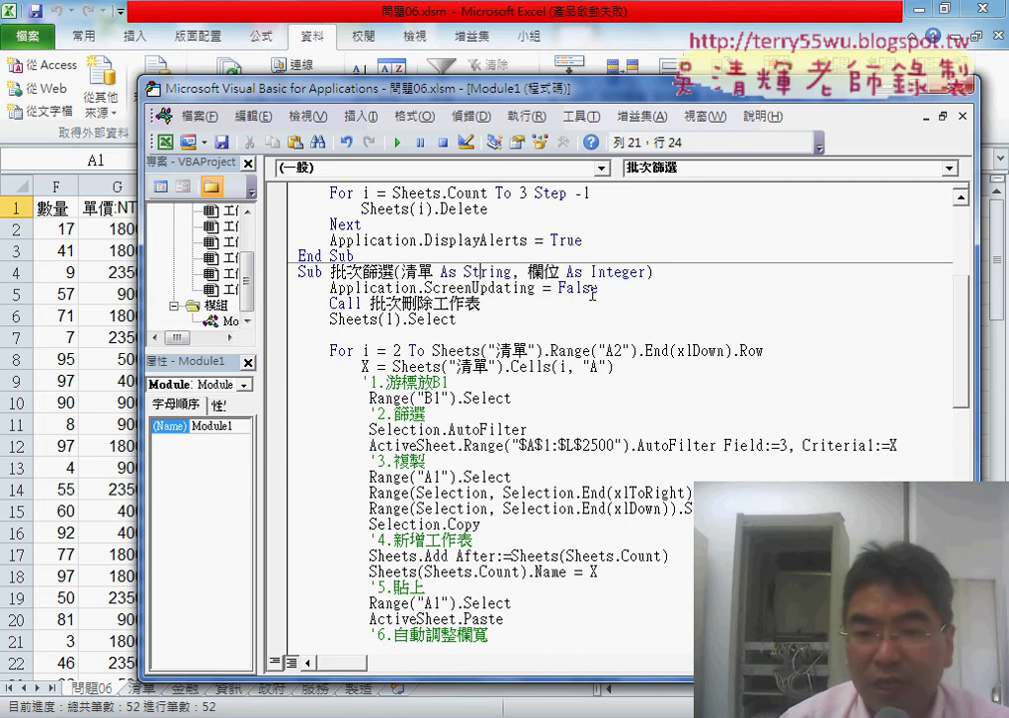
click(498, 269)
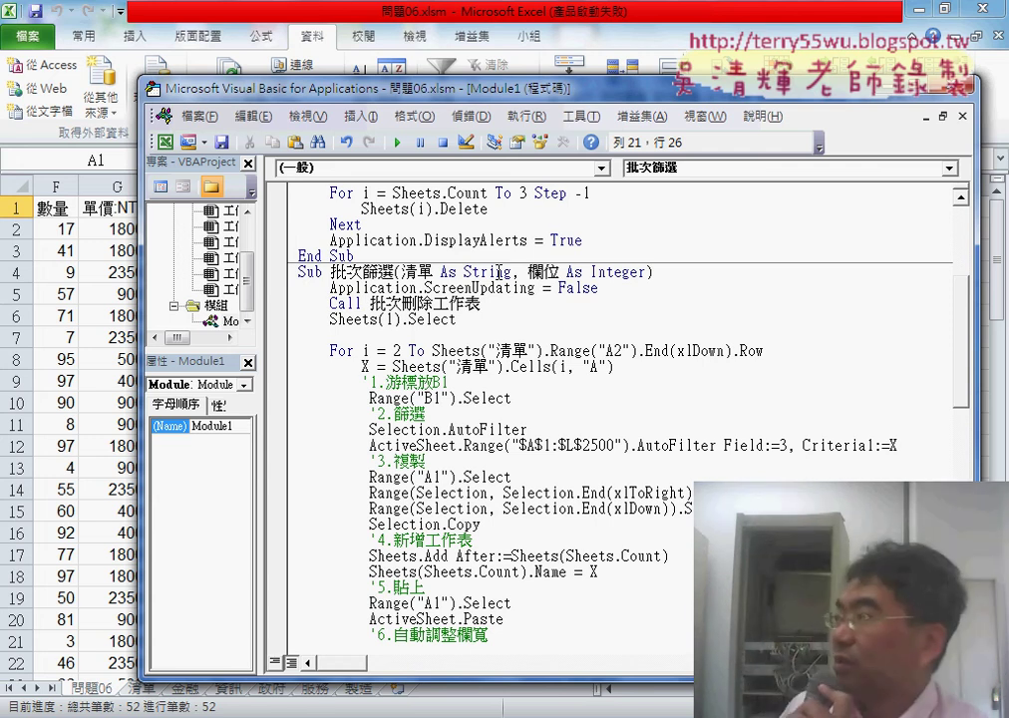
- Press F1 on String to show the Help topic listing String 資料型態 and String 函數
key(F1)
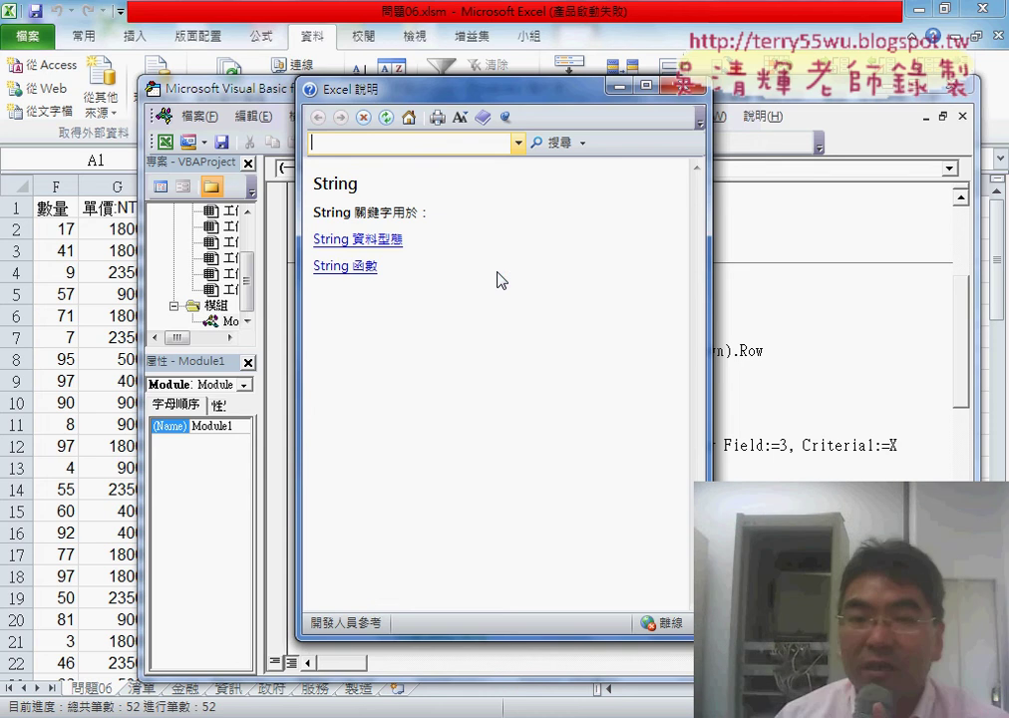
- Open the String 資料型態 help page and dismiss the add-on prompt
click(385, 244)
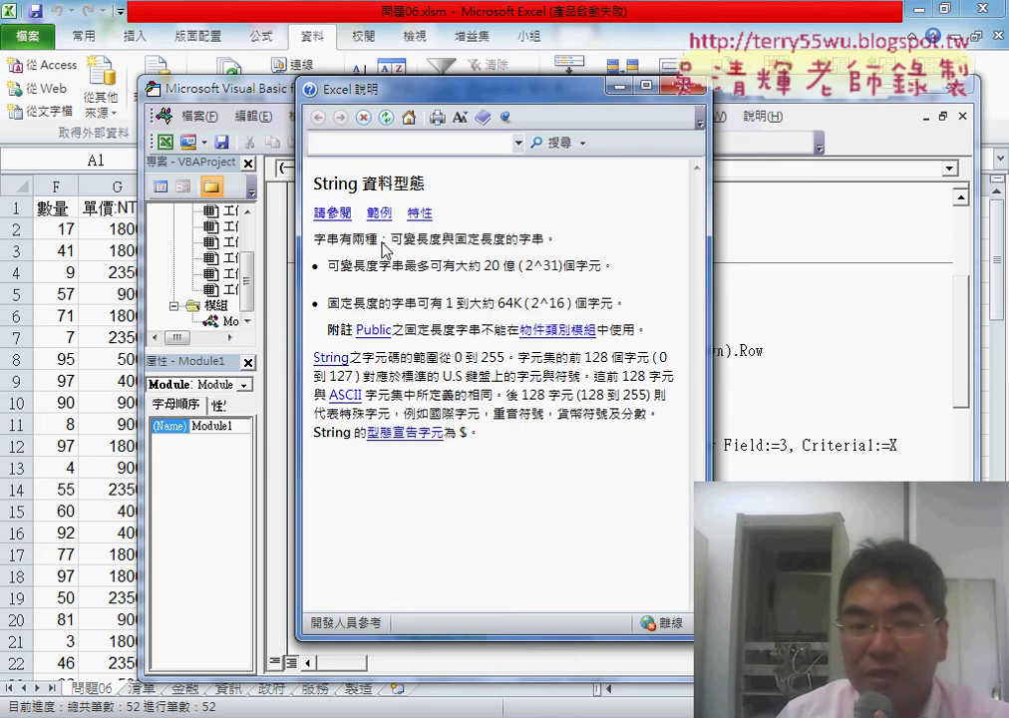
click(334, 252)
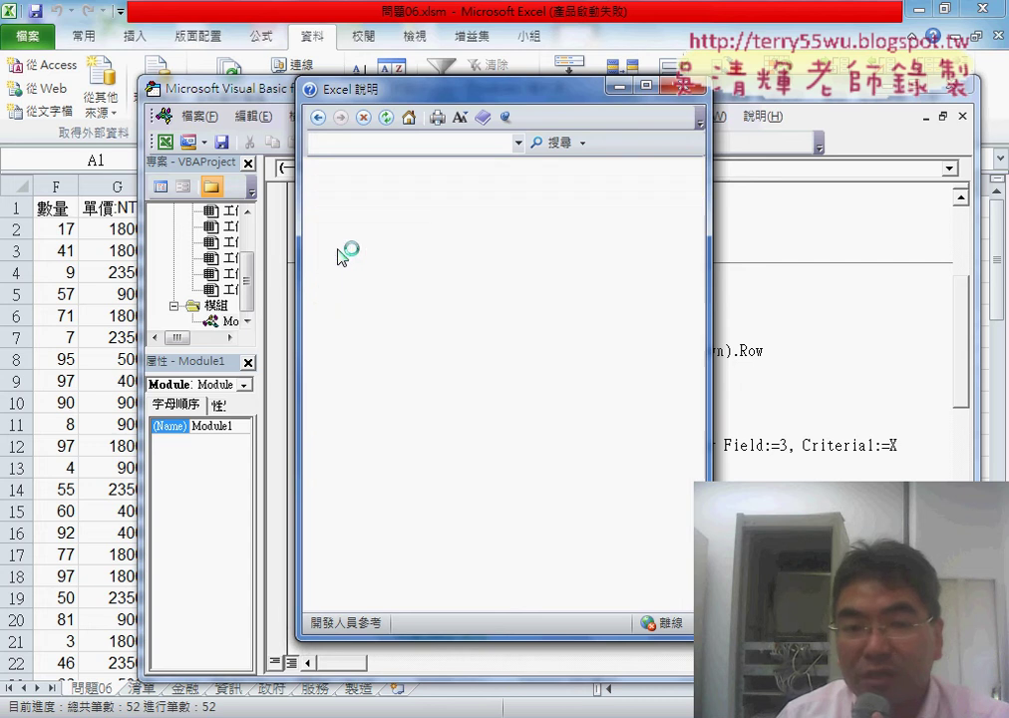
click(317, 117)
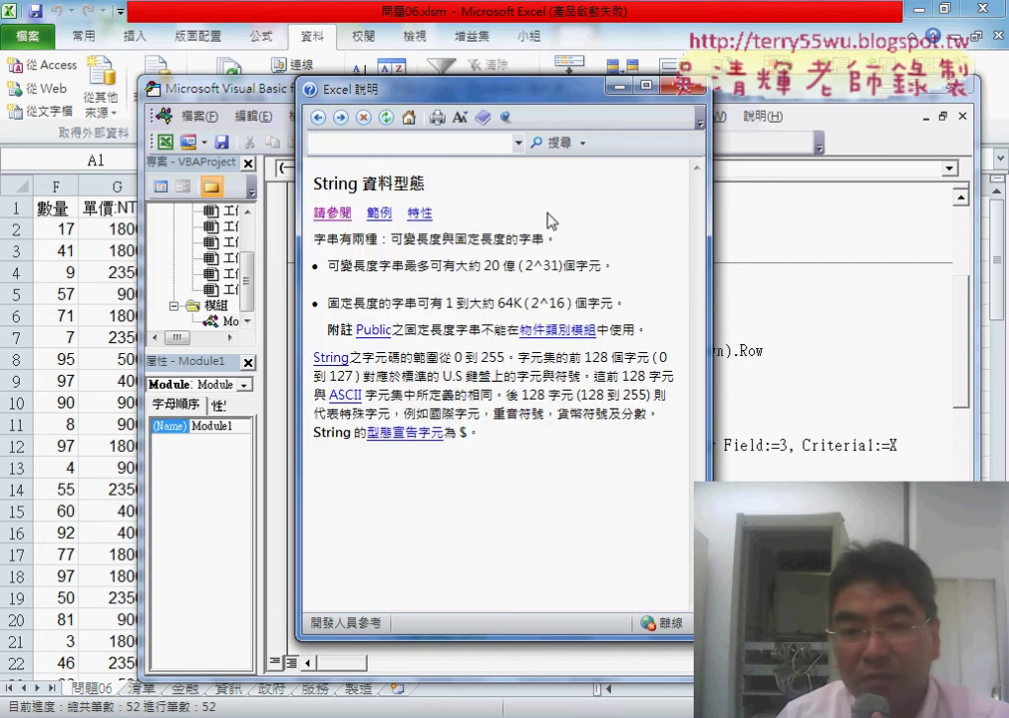
click(556, 193)
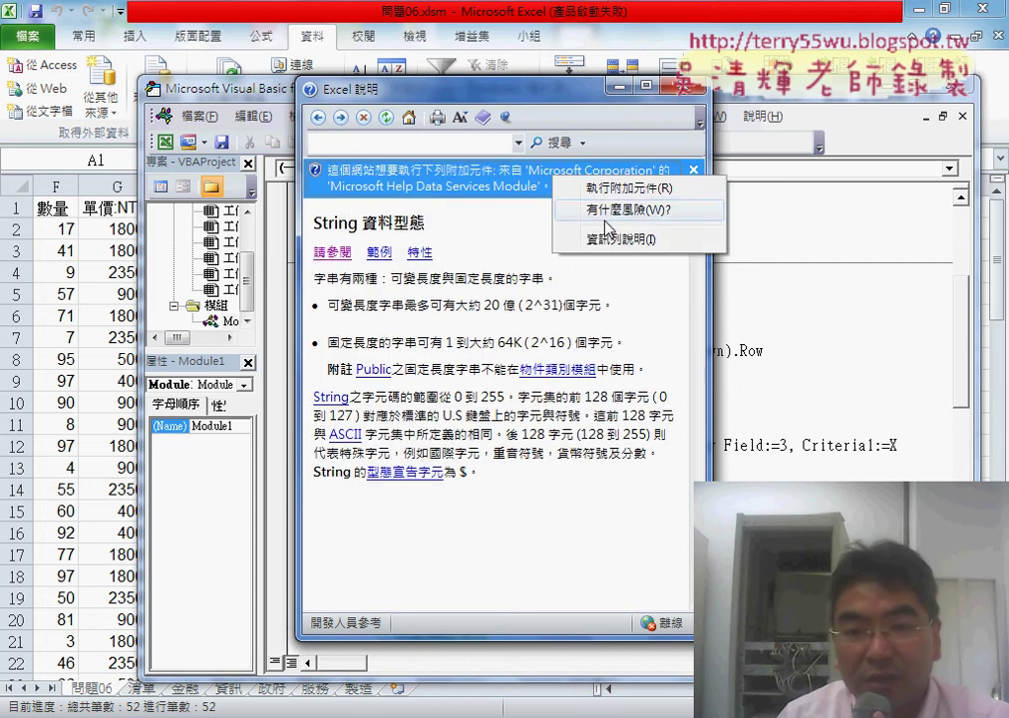
click(630, 188)
click(653, 374)
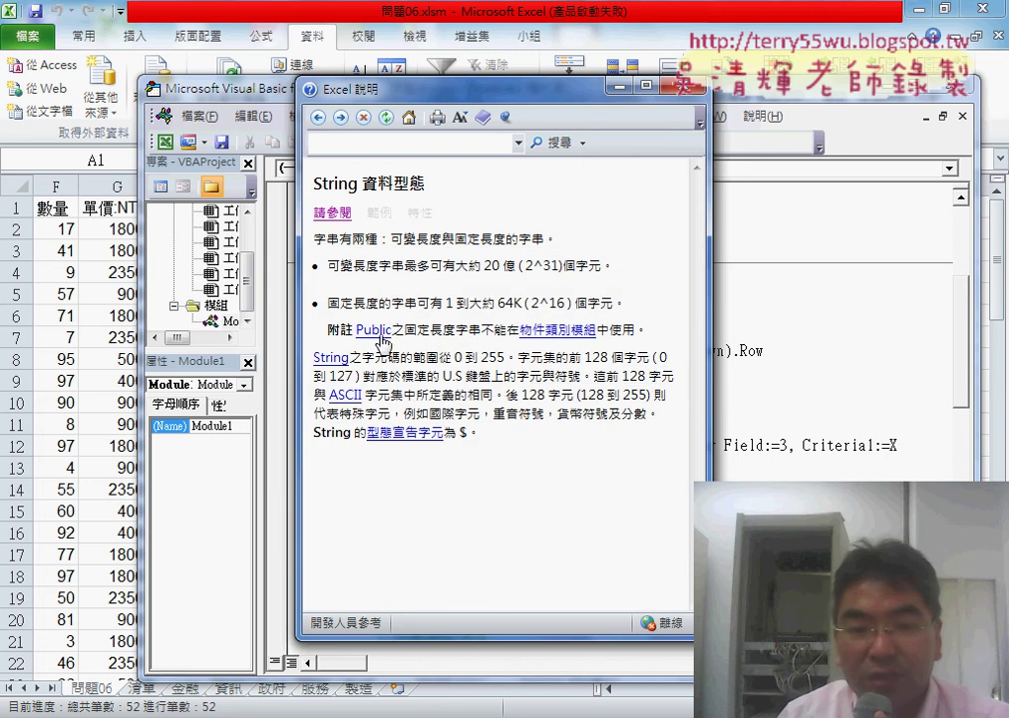
- Look at the 型態宣告字元 topic, then return and expand the 請參閱 list
click(408, 435)
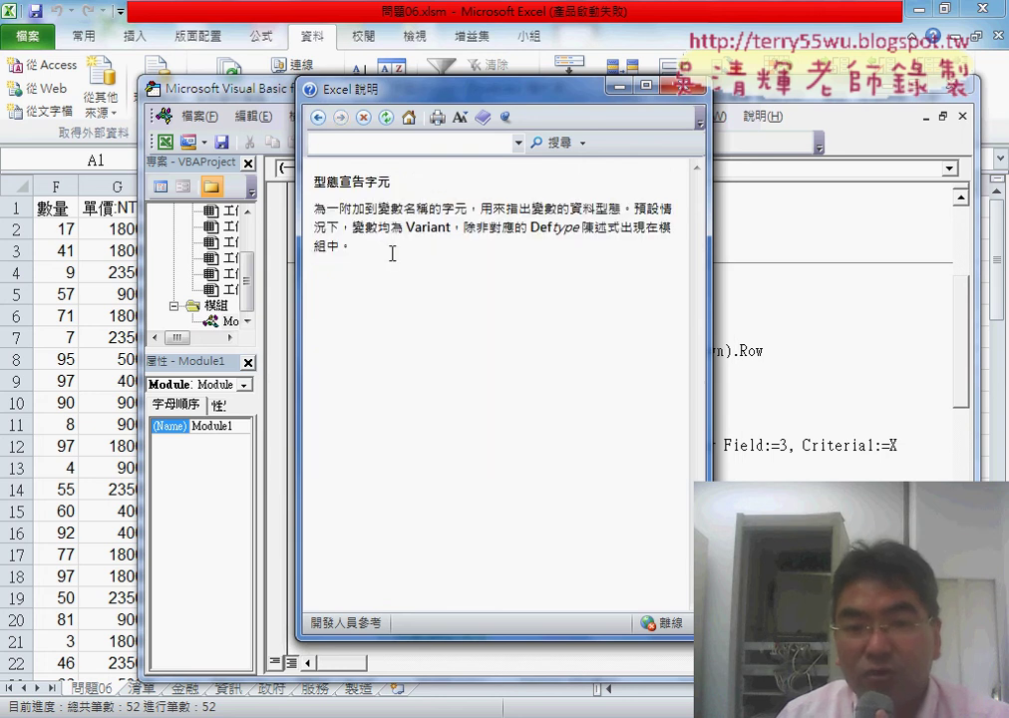
click(317, 117)
click(333, 212)
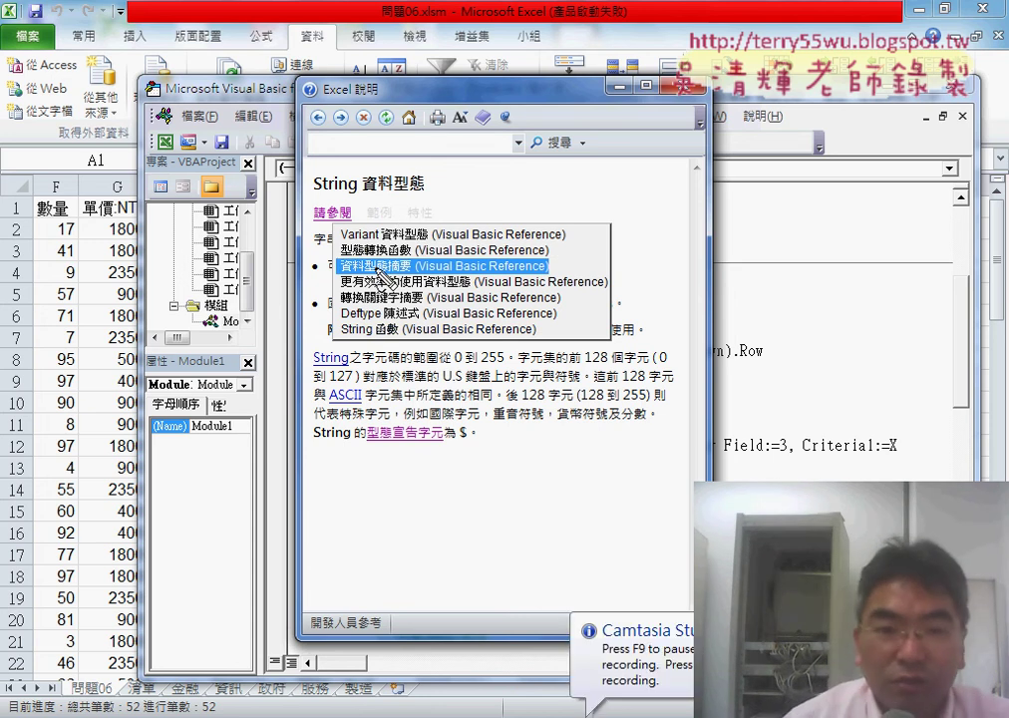
- Underline String 資料型態, 型態轉換函數 and 資料型態摘要 in red, then erase the ink
drag(423, 190, 315, 192)
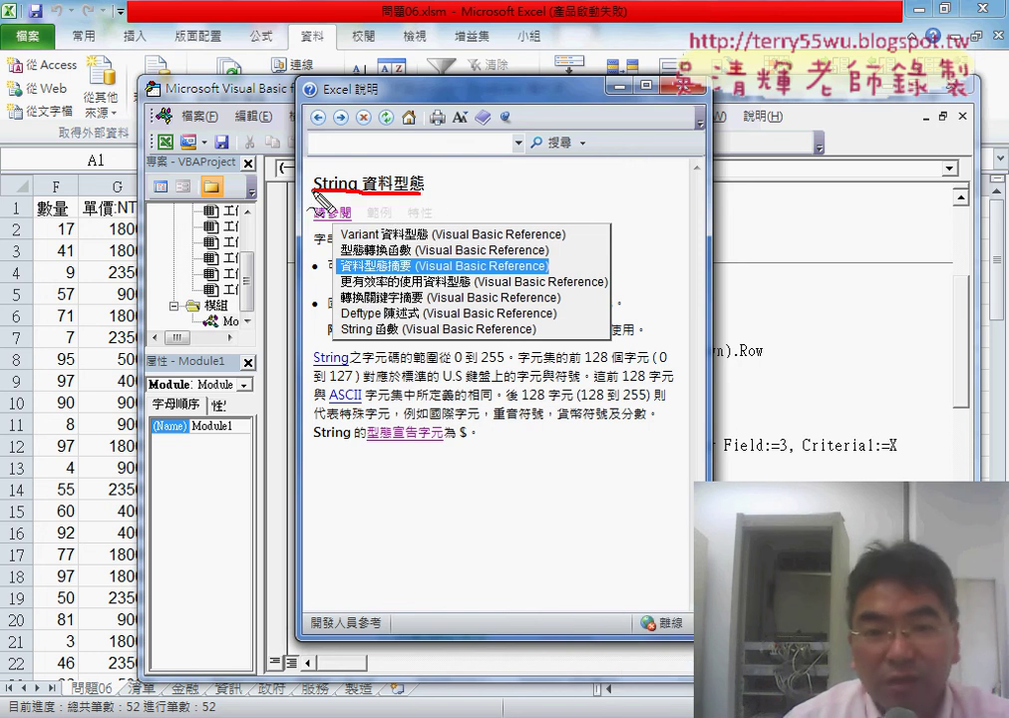
drag(337, 254, 542, 255)
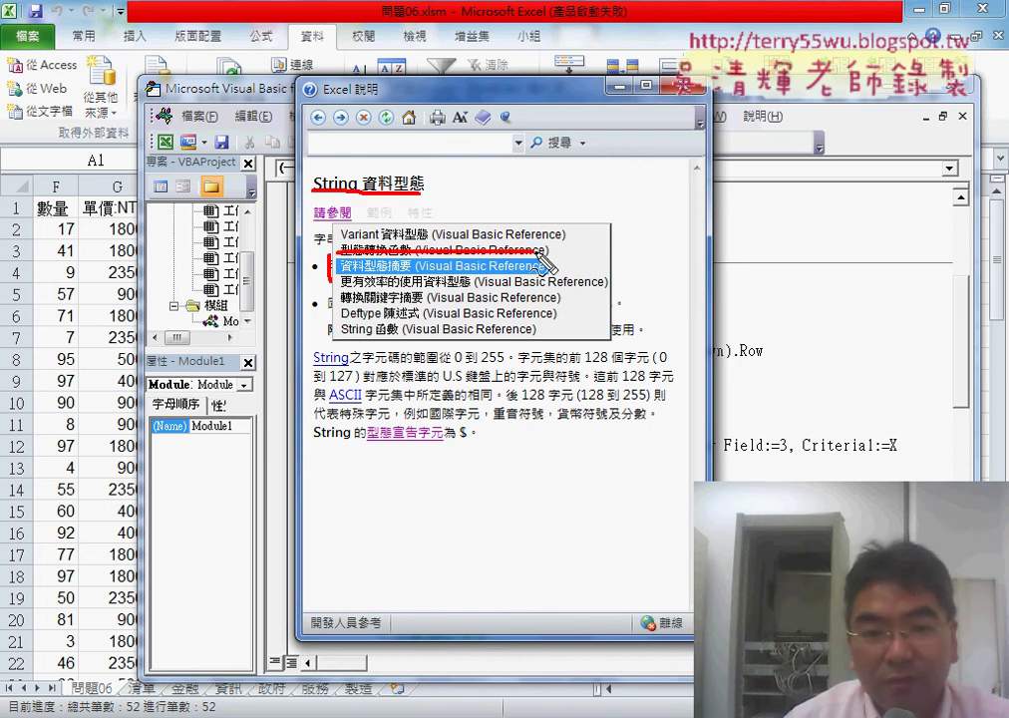
drag(342, 280, 565, 278)
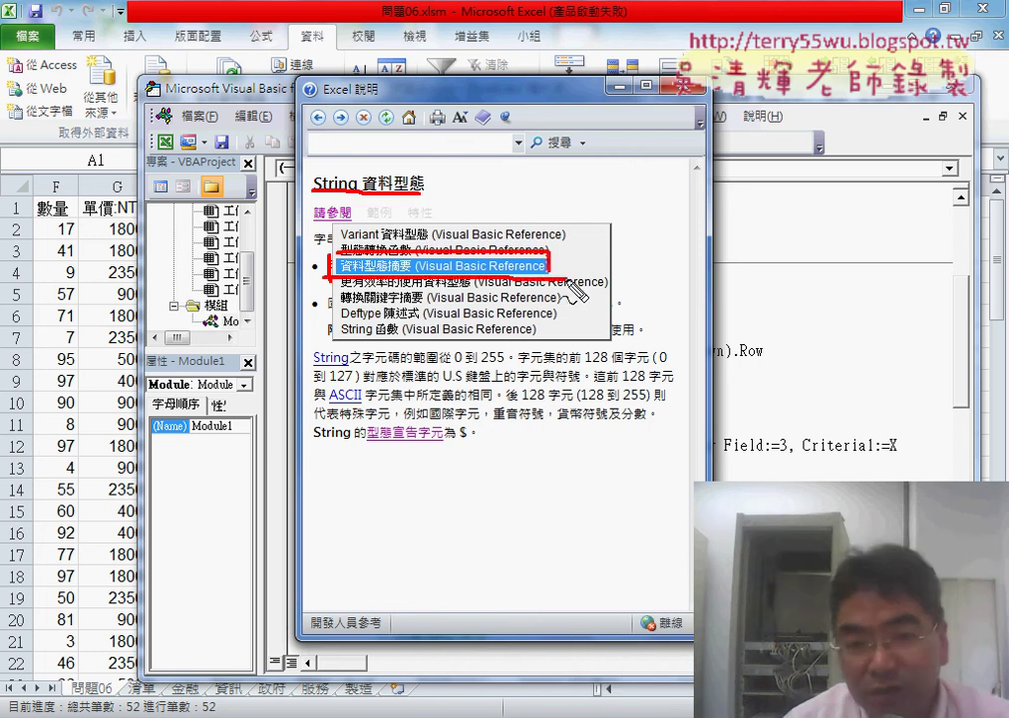
key(Escape)
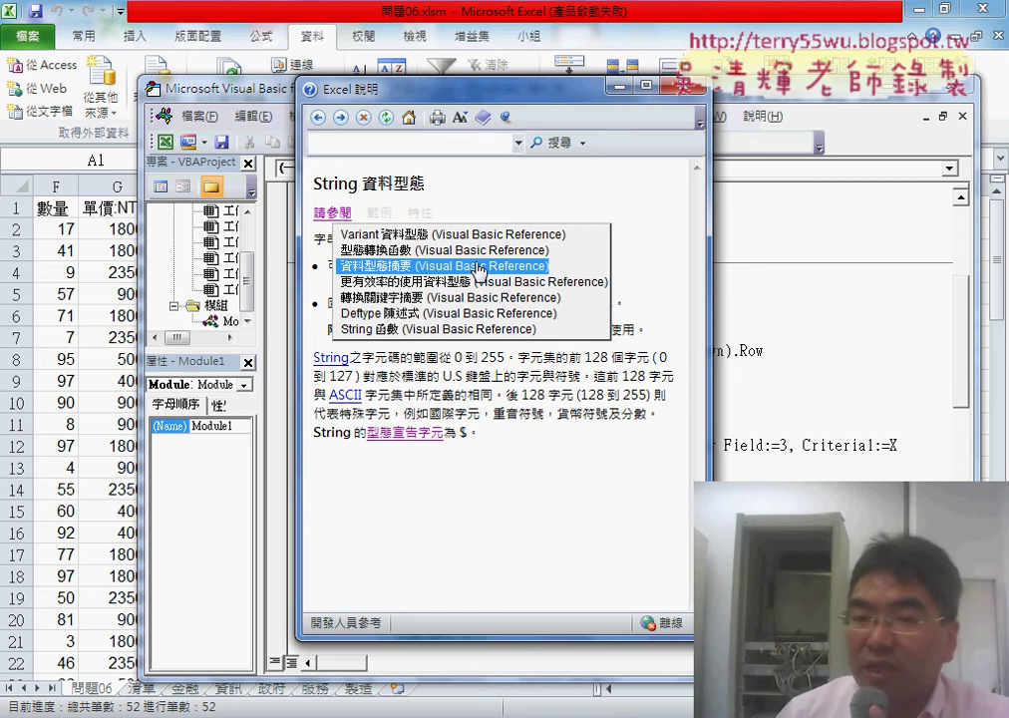
- Open 資料型態摘要, enlarge the Help window to fit the table, and circle Integer in red
click(479, 270)
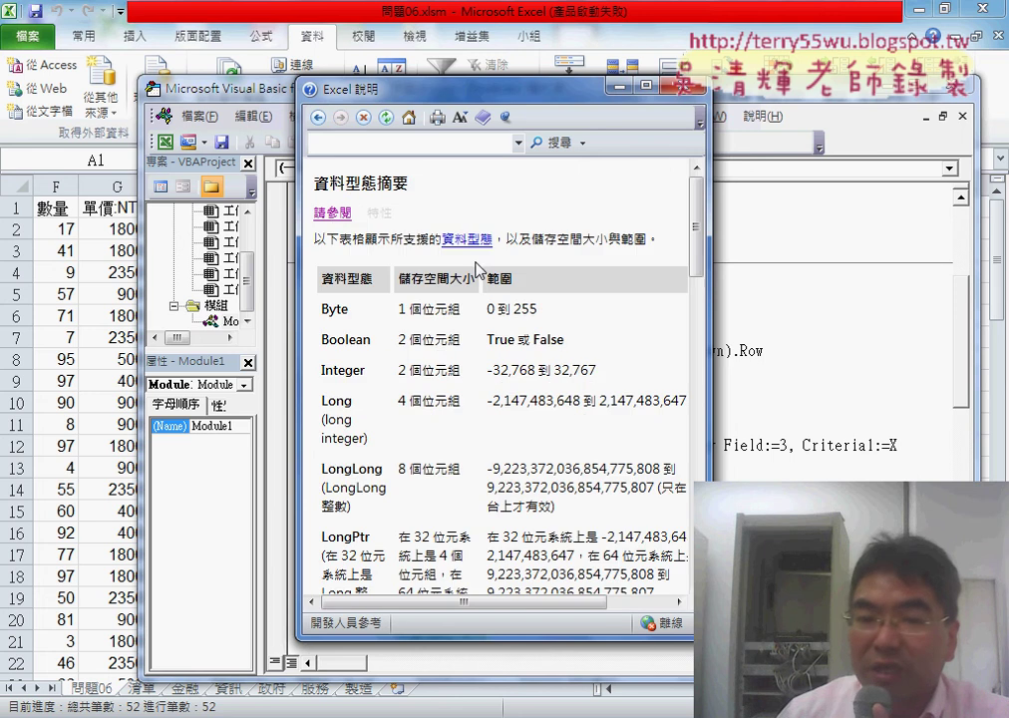
drag(701, 289, 925, 290)
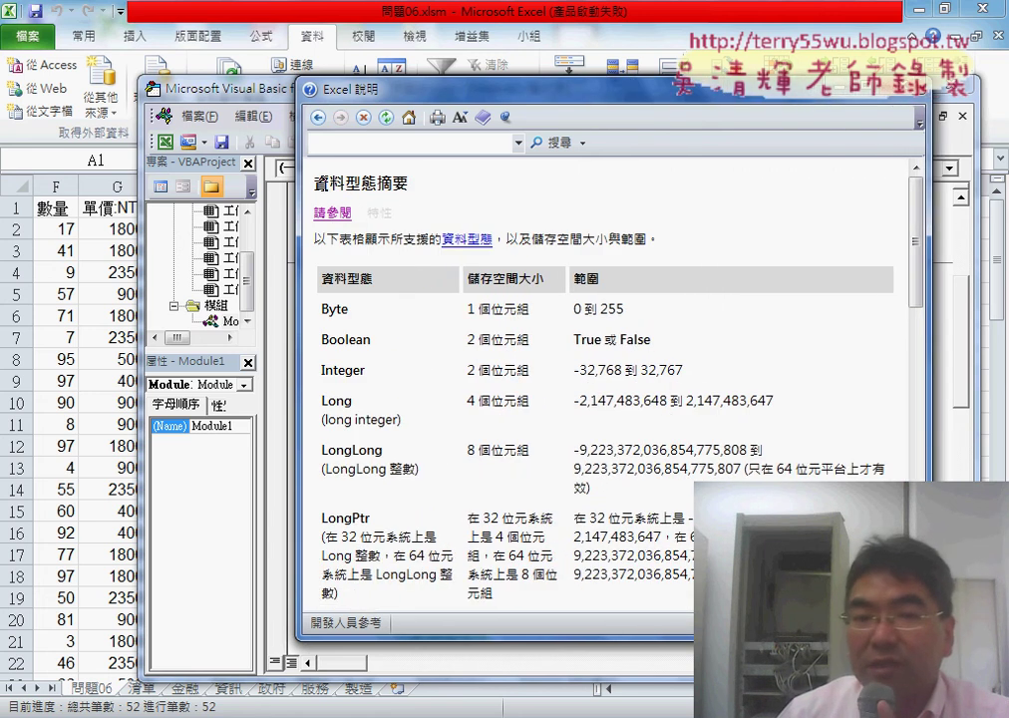
drag(314, 183, 417, 187)
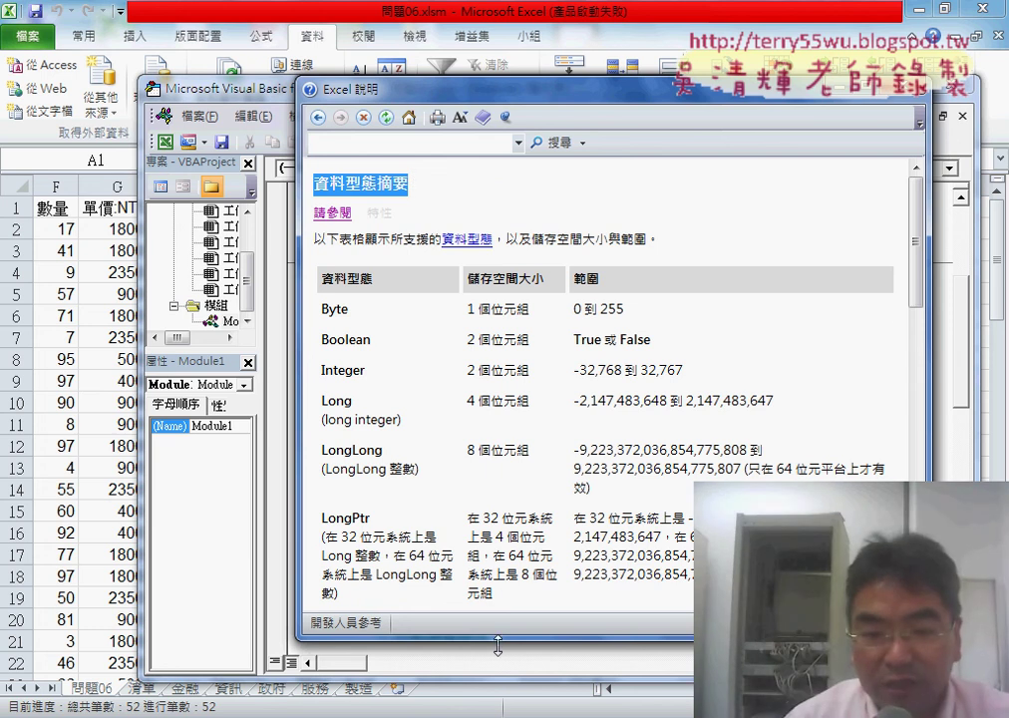
drag(498, 643, 497, 686)
scroll(610, 583, down, 1)
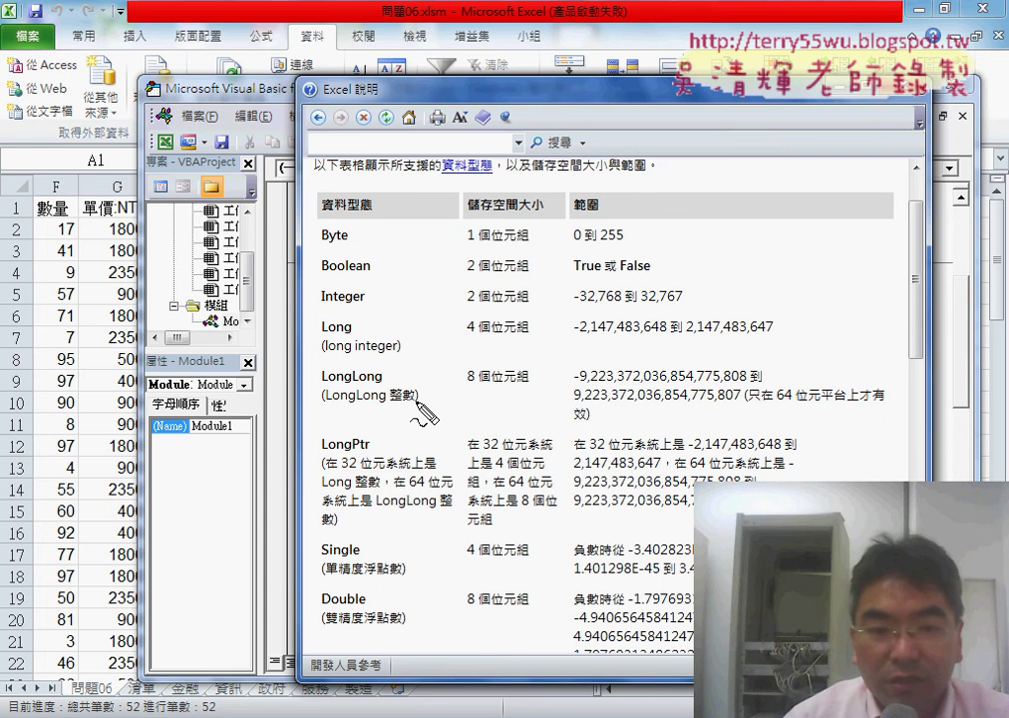
drag(309, 314, 351, 337)
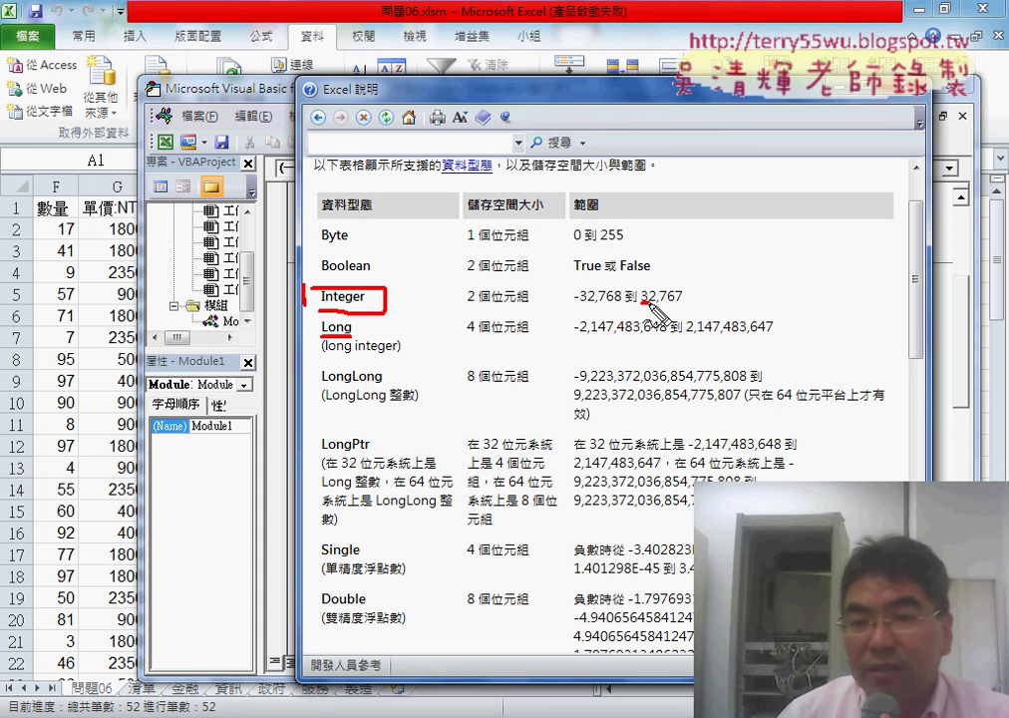
- Underline Integer's 2-byte and Long's 4-byte sizes and ranges, plus Double's 8 bytes, then erase the ink
drag(640, 304, 683, 303)
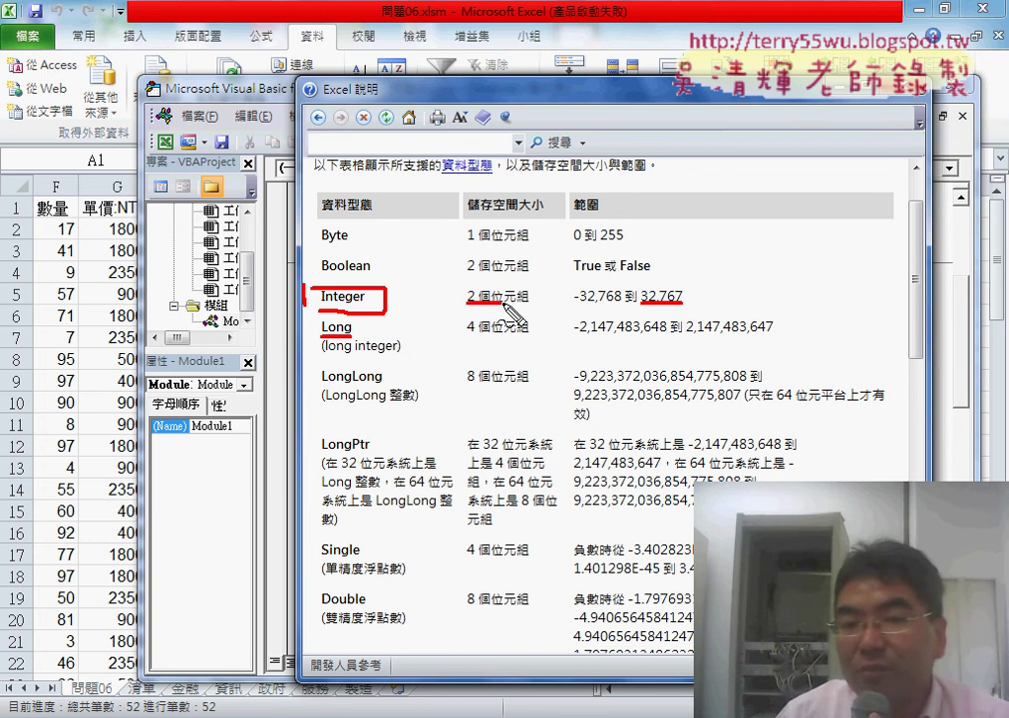
drag(467, 304, 528, 303)
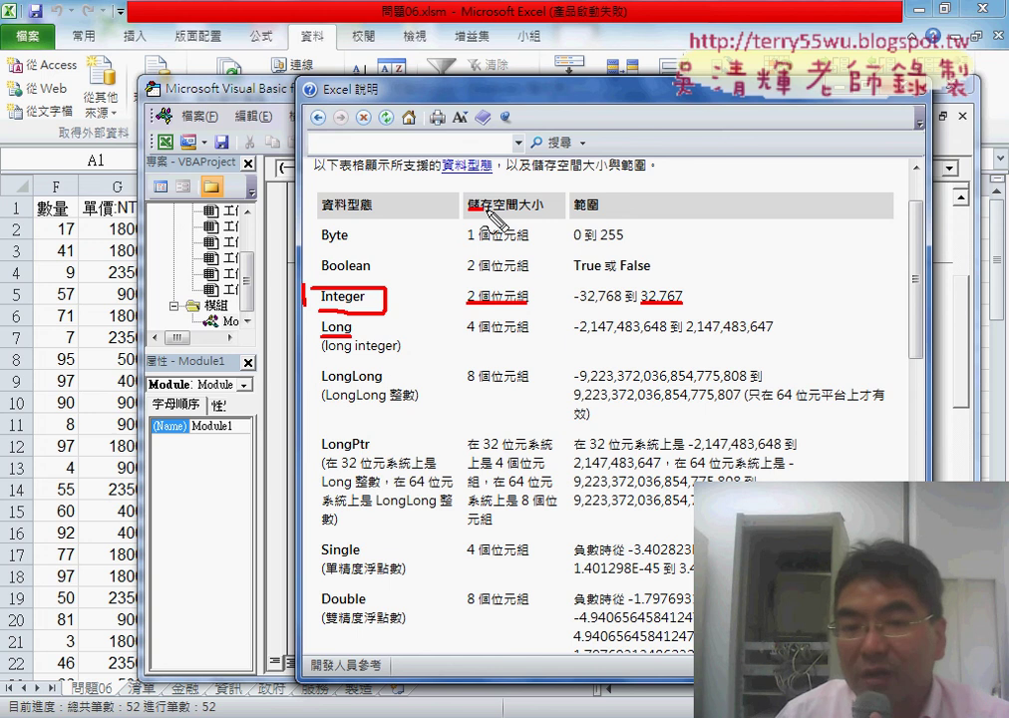
drag(467, 211, 544, 210)
drag(349, 335, 354, 336)
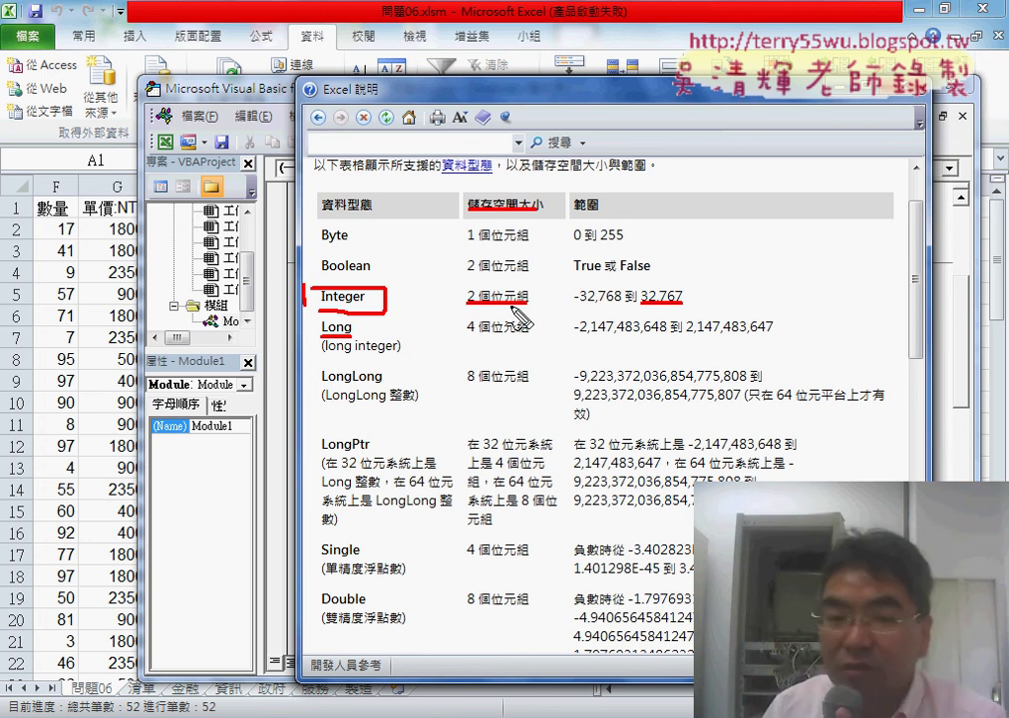
drag(466, 337, 530, 337)
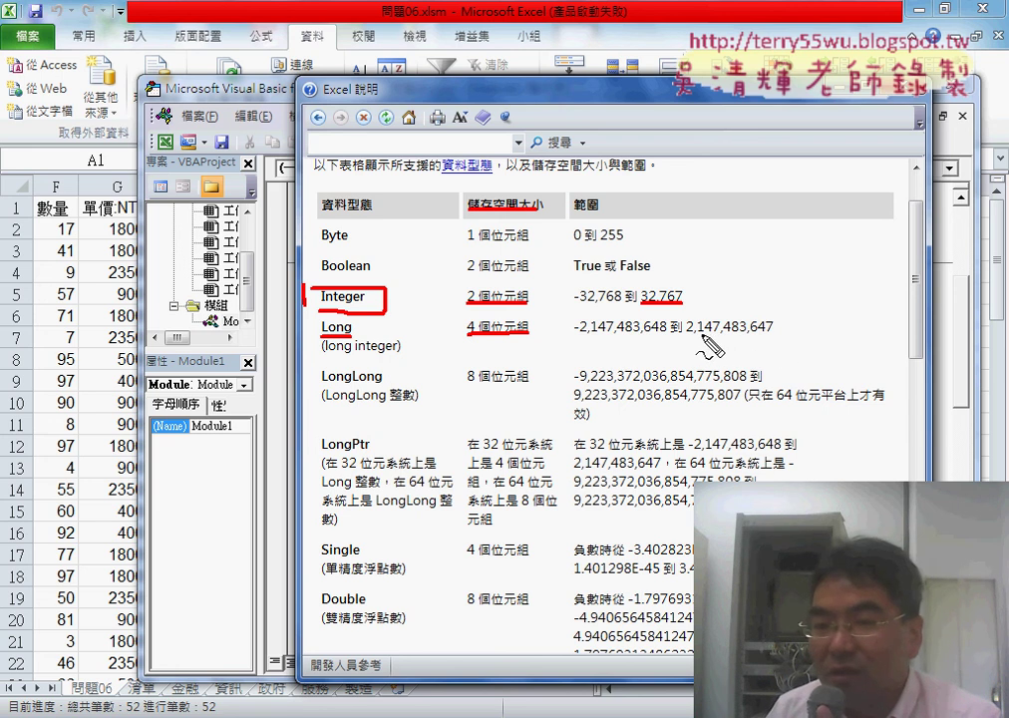
drag(688, 335, 853, 339)
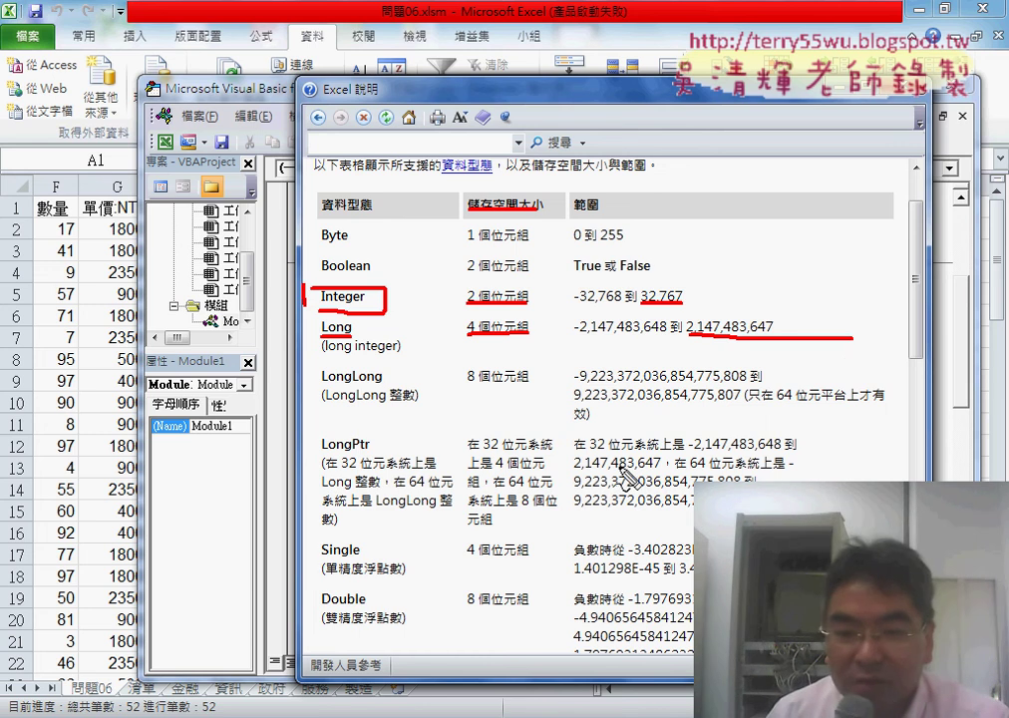
drag(305, 535, 557, 526)
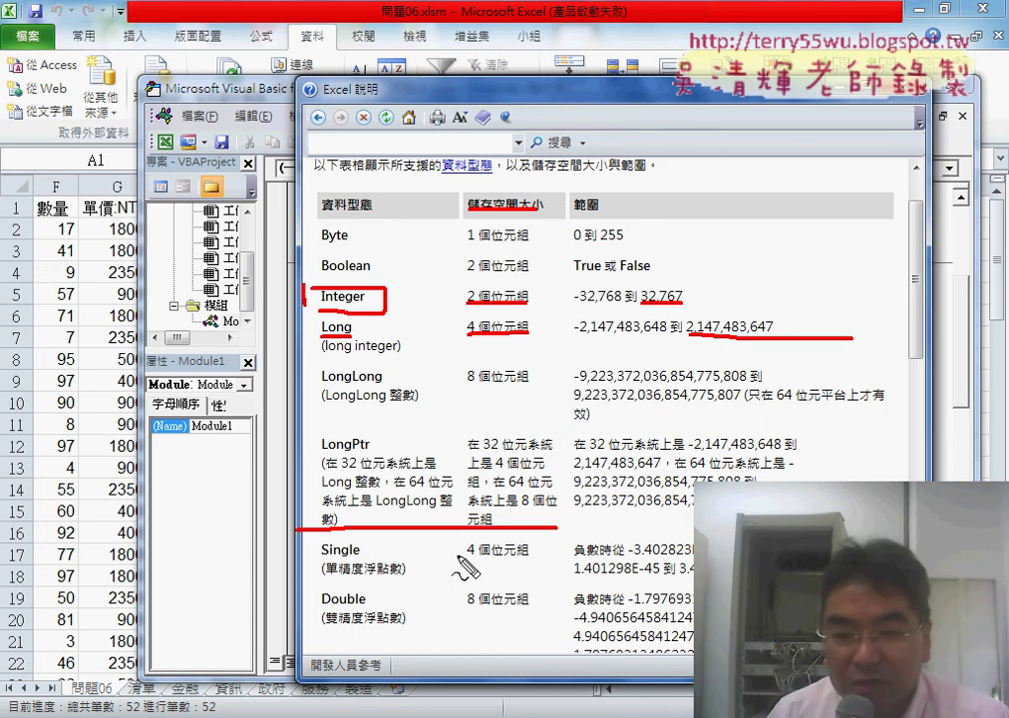
drag(321, 607, 366, 606)
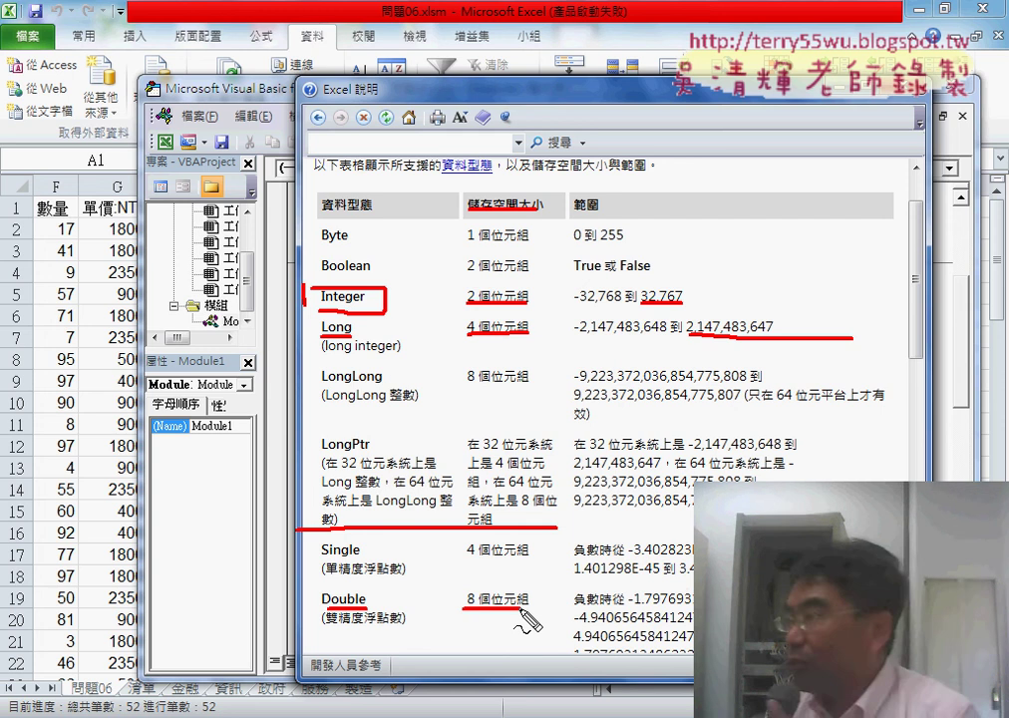
drag(463, 605, 528, 603)
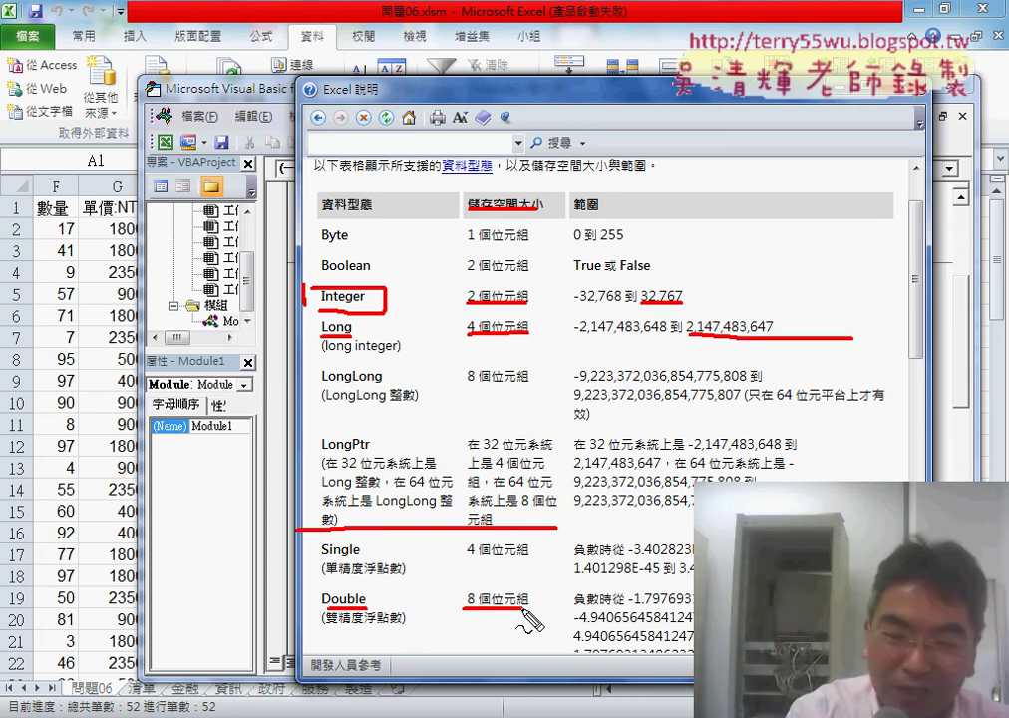
key(Escape)
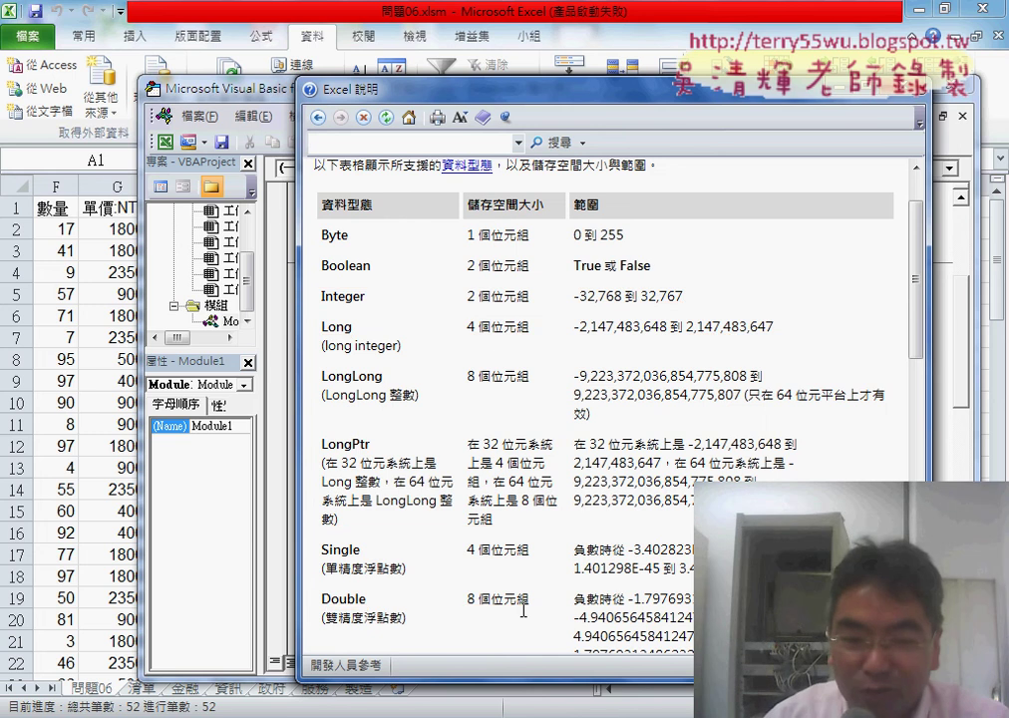
- Scroll down and highlight Decimal's 14 個位元組 storage size
scroll(522, 610, down, 2)
scroll(525, 614, down, 1)
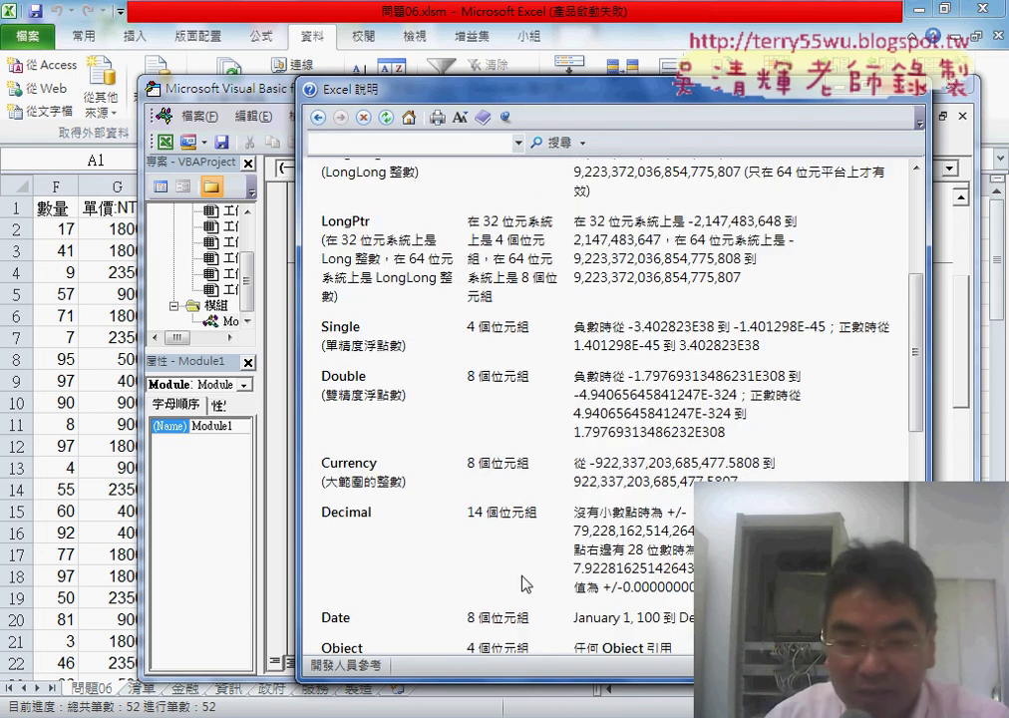
drag(469, 513, 547, 510)
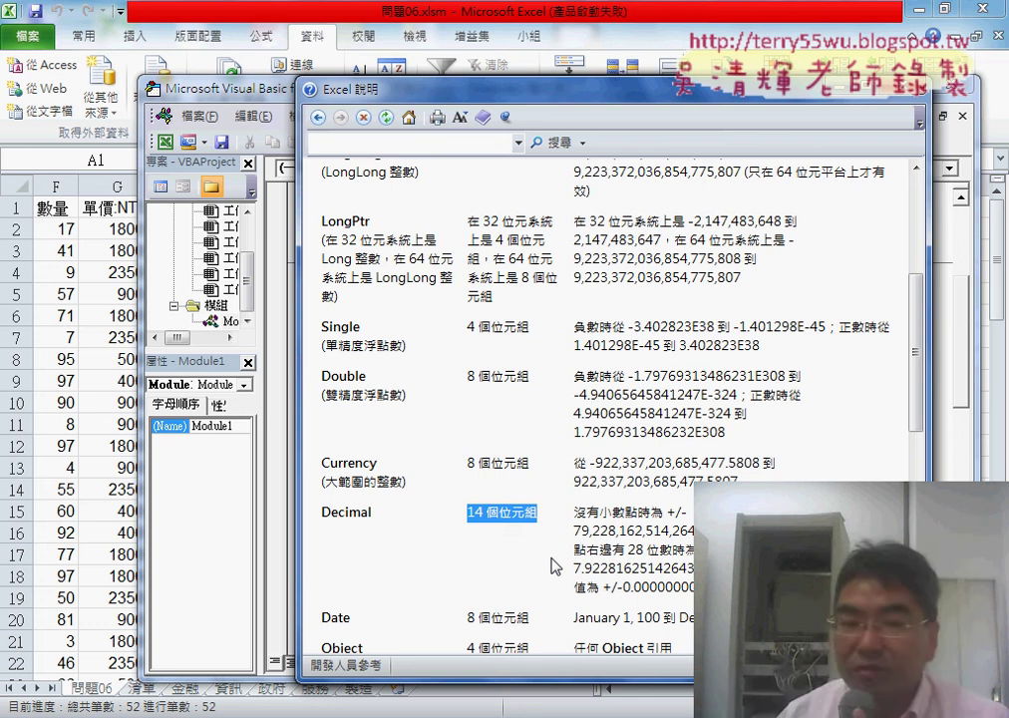
- Bracket the Integer/Long and Single/Double rows and underline 浮點數 in red, then erase the ink
scroll(555, 566, up, 2)
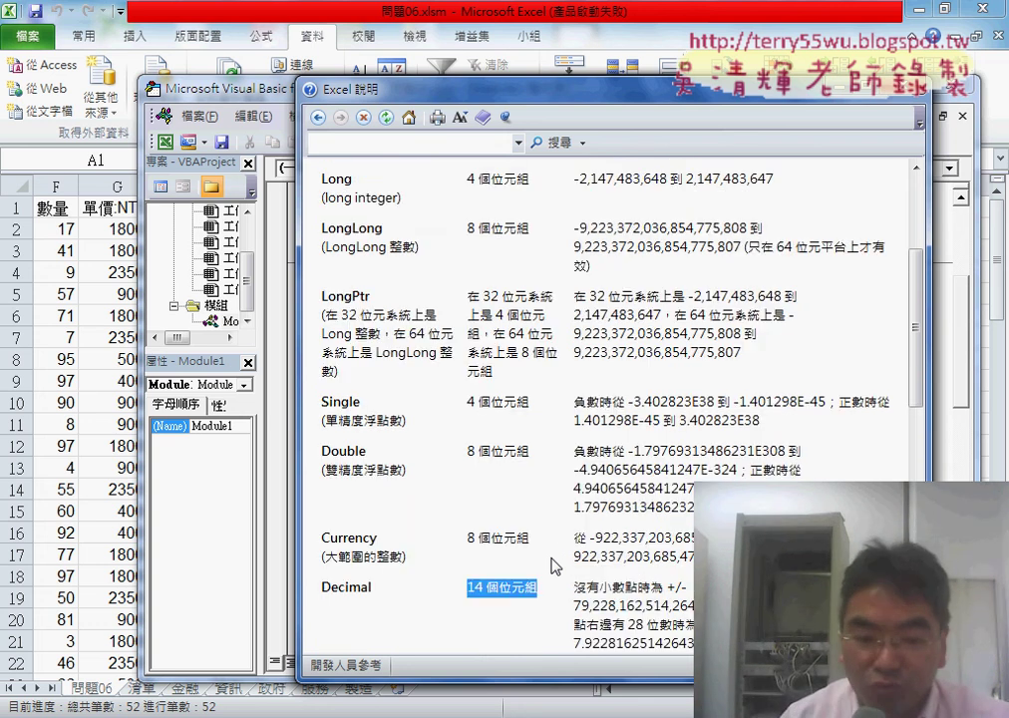
scroll(555, 566, up, 2)
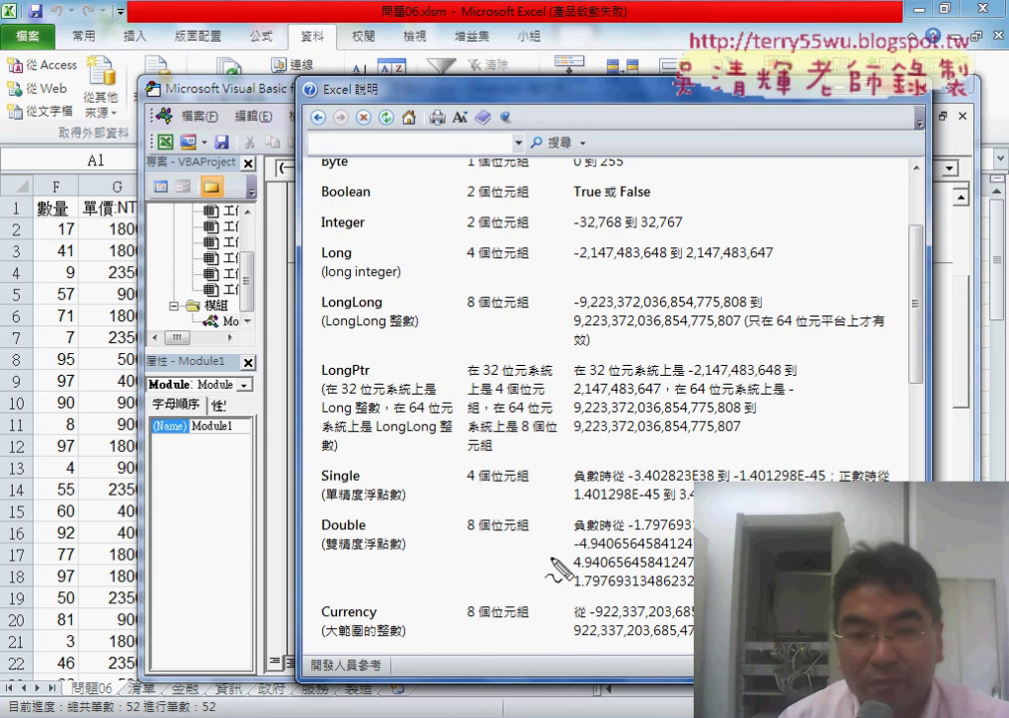
drag(298, 210, 300, 265)
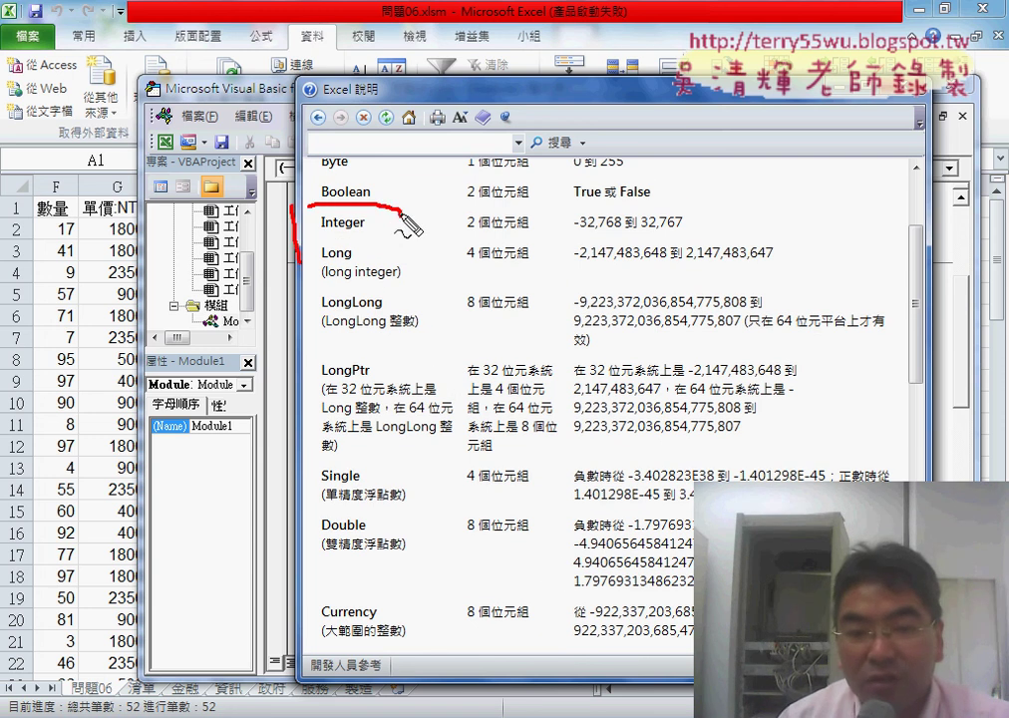
drag(319, 209, 322, 266)
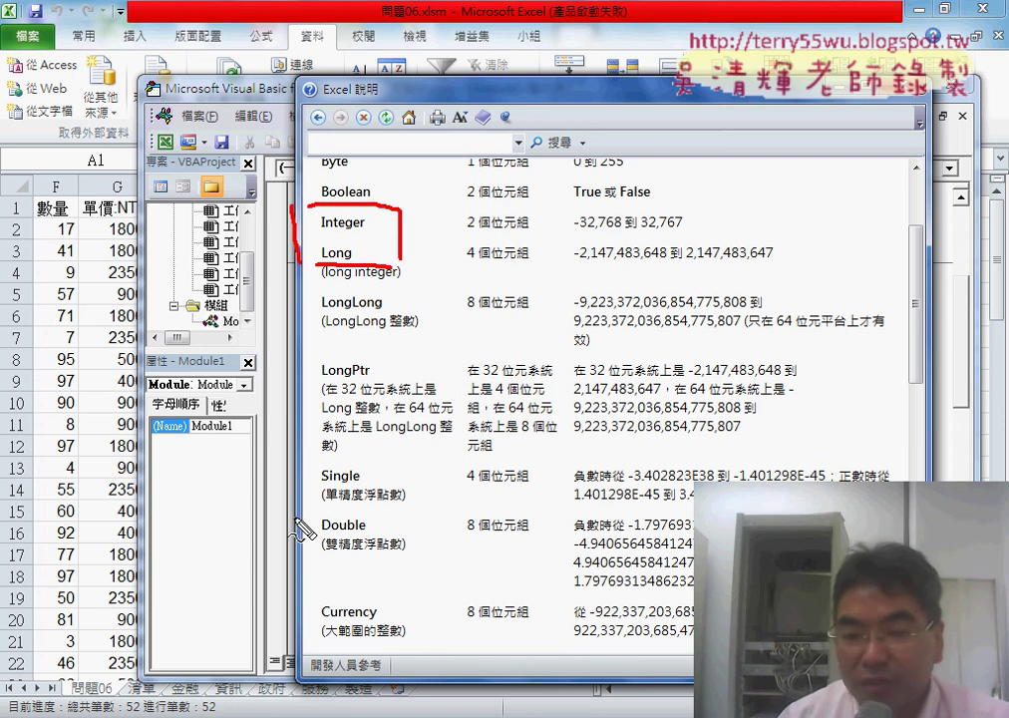
mouse_move(299, 461)
mouse_down()
mouse_move(299, 566)
mouse_move(367, 459)
mouse_move(326, 560)
mouse_up()
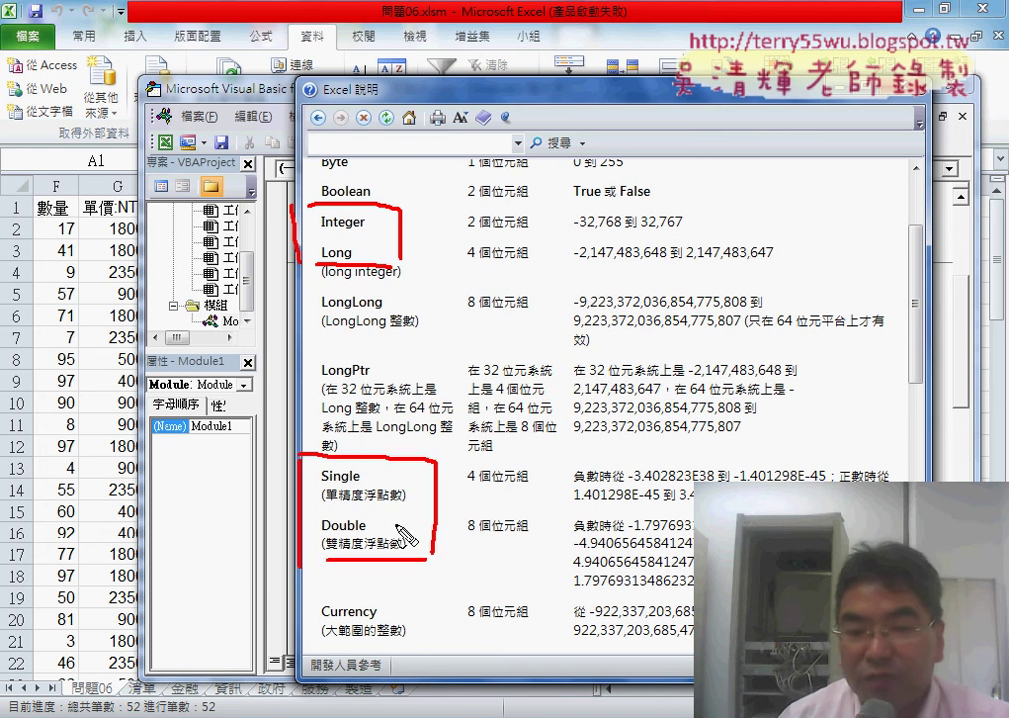
drag(371, 507, 406, 506)
drag(374, 546, 404, 546)
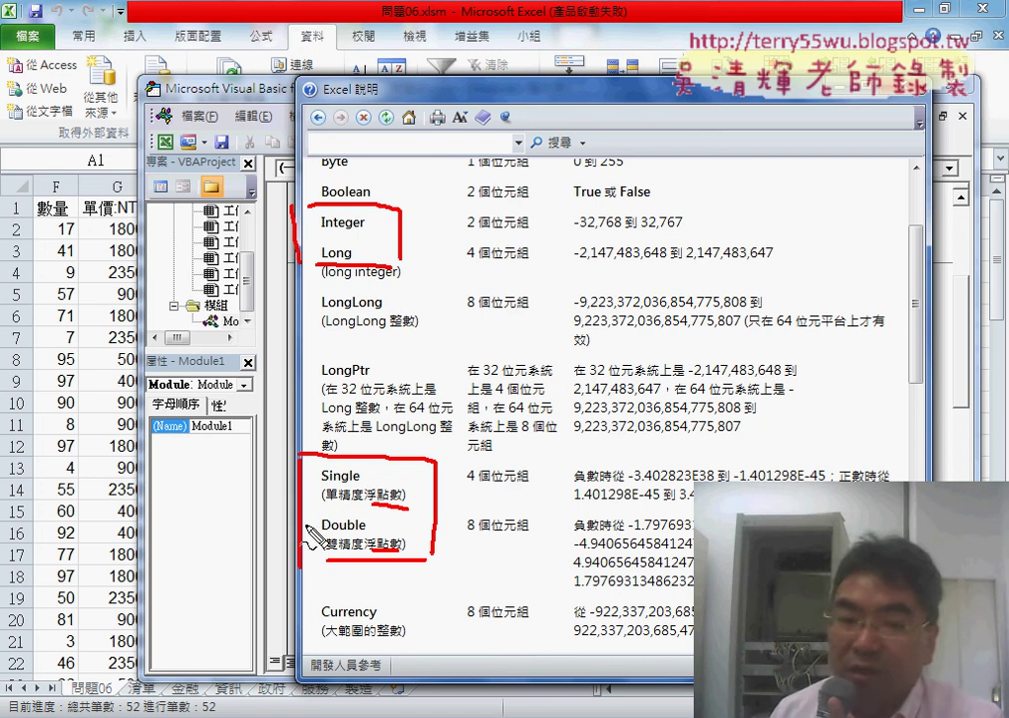
drag(317, 523, 338, 524)
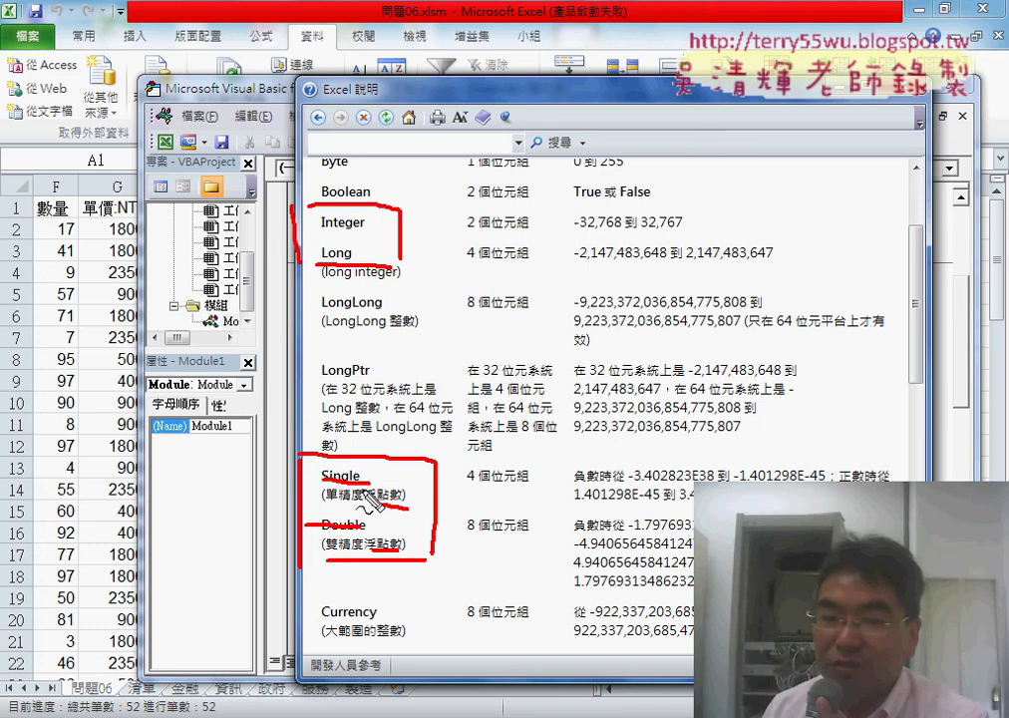
drag(228, 502, 299, 531)
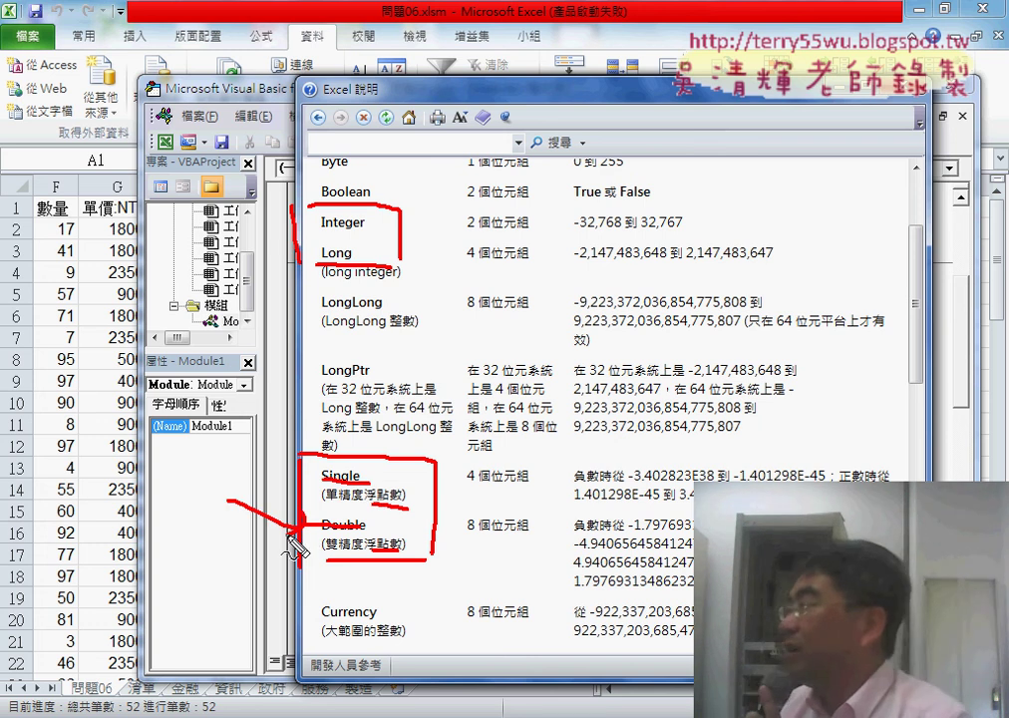
key(Escape)
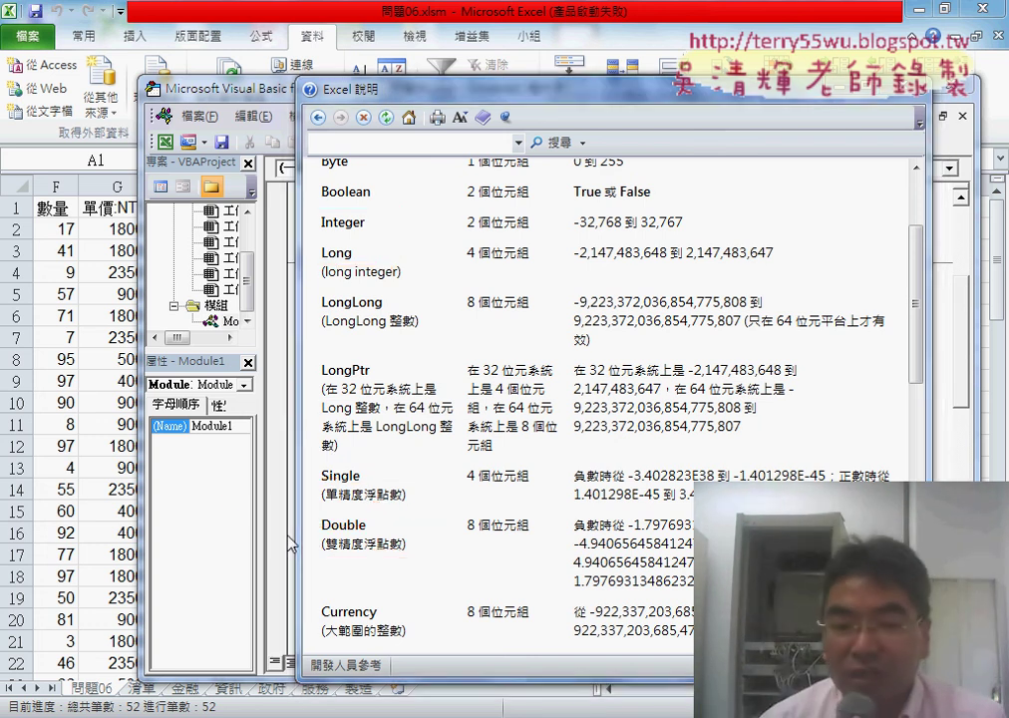
- Highlight the Date and String type names and String's 0 到大約 20 億 range
scroll(457, 525, down, 3)
scroll(464, 525, down, 3)
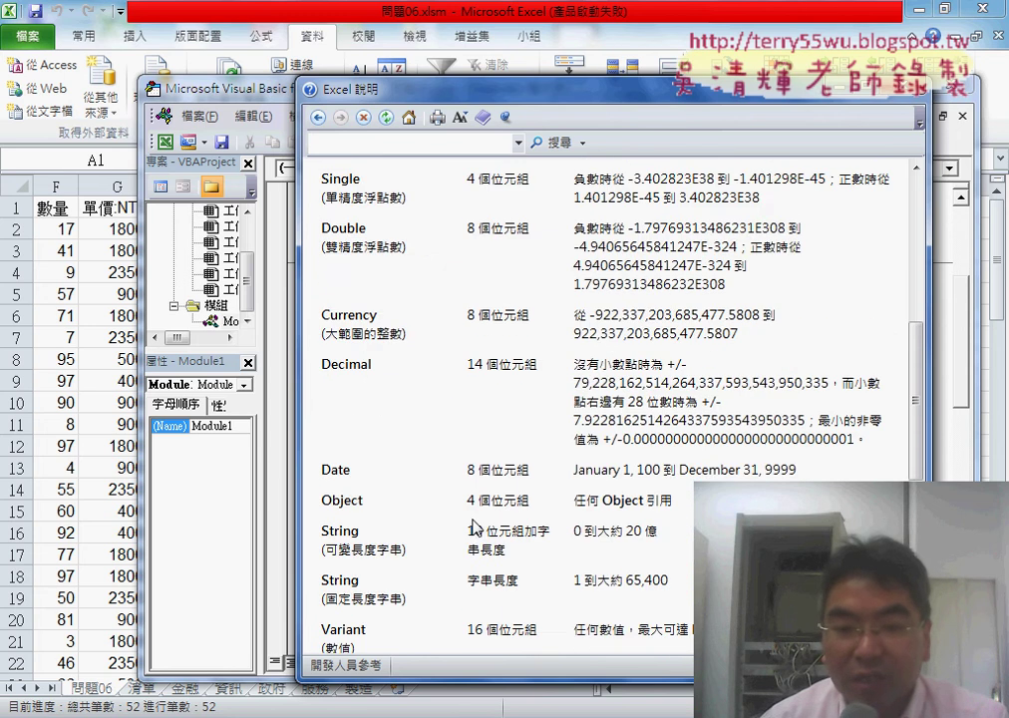
scroll(477, 528, down, 2)
drag(351, 397, 321, 400)
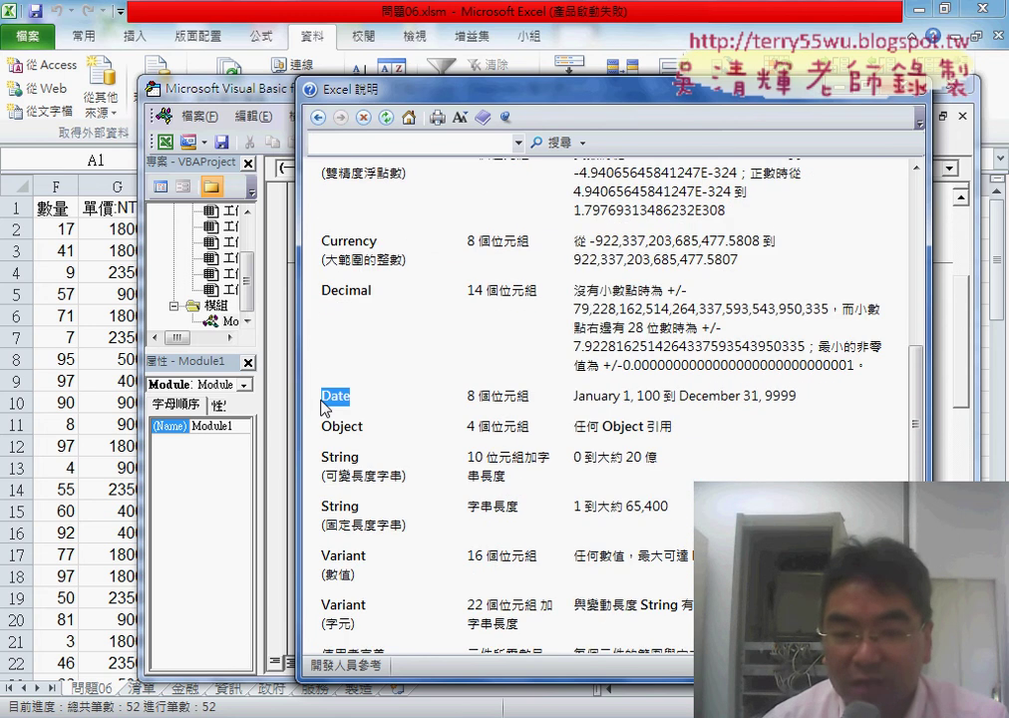
scroll(442, 484, down, 2)
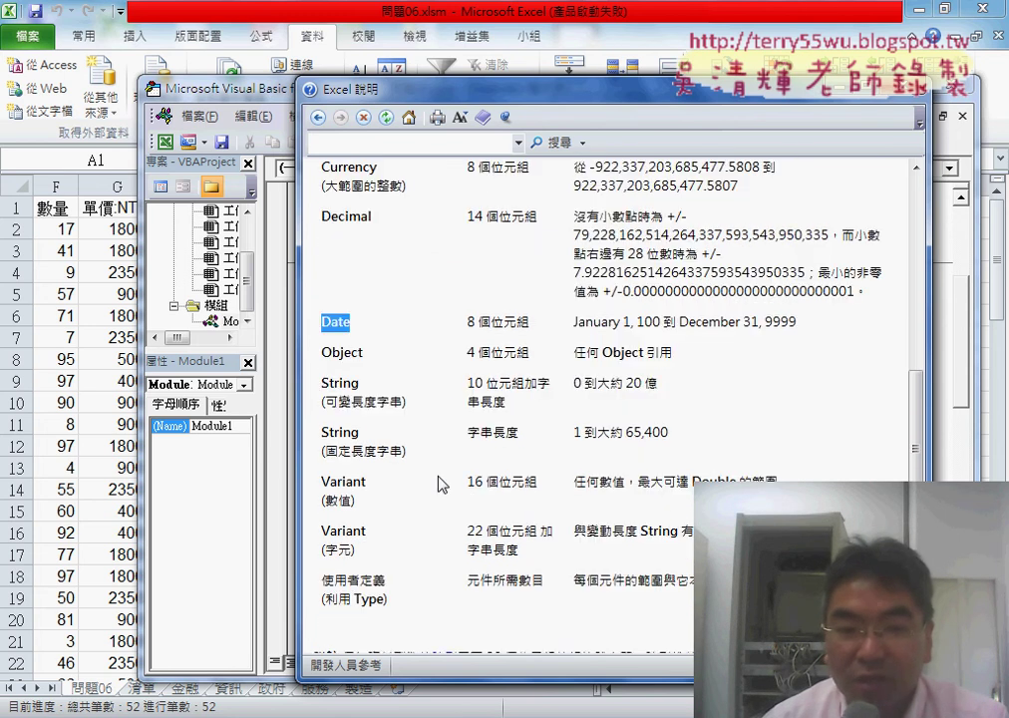
scroll(444, 485, down, 2)
drag(377, 362, 322, 361)
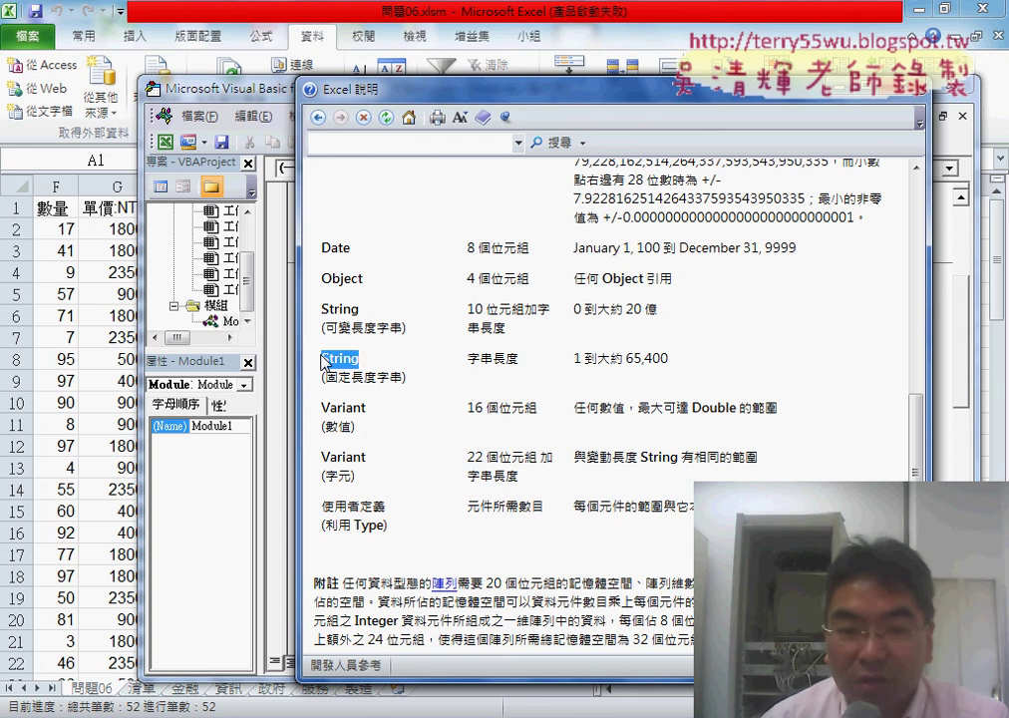
click(388, 381)
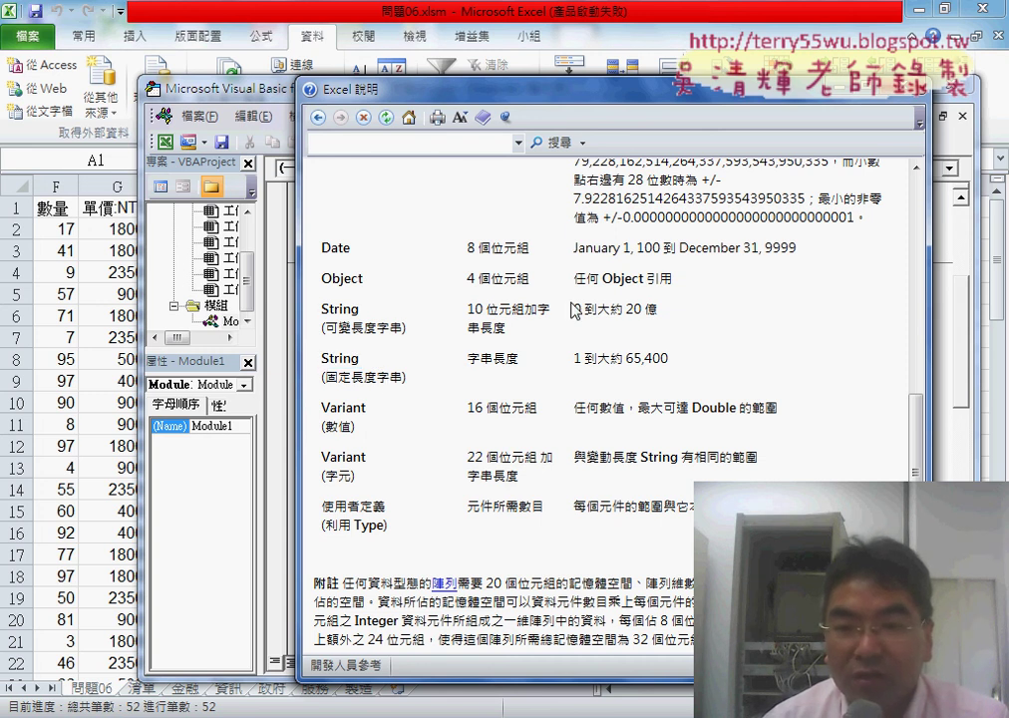
drag(572, 309, 656, 309)
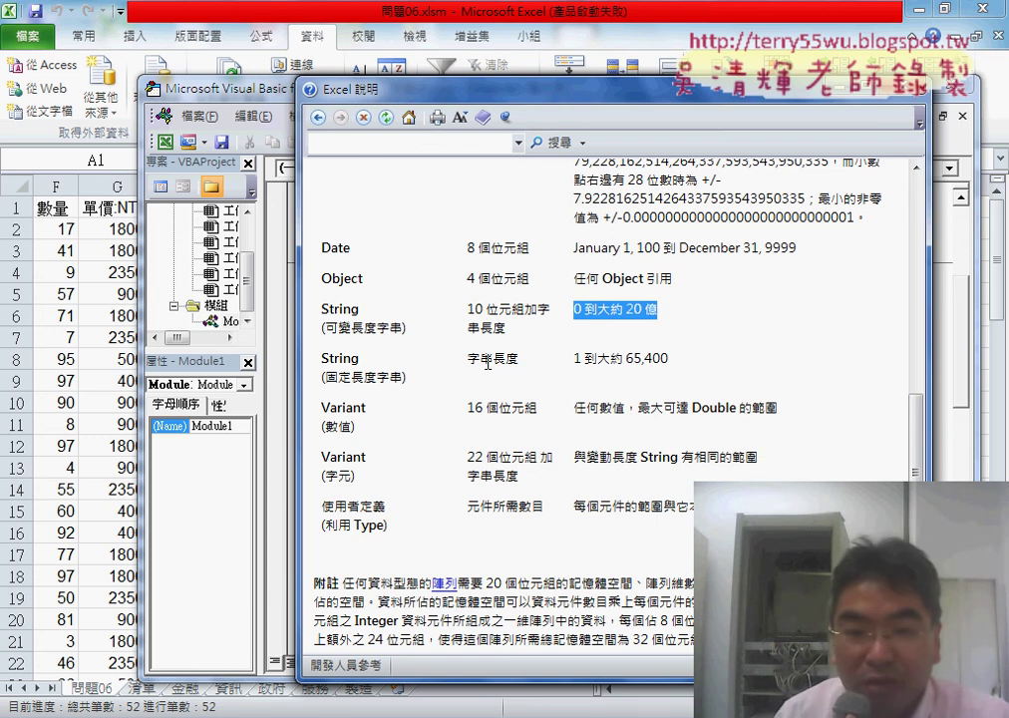
drag(698, 360, 589, 360)
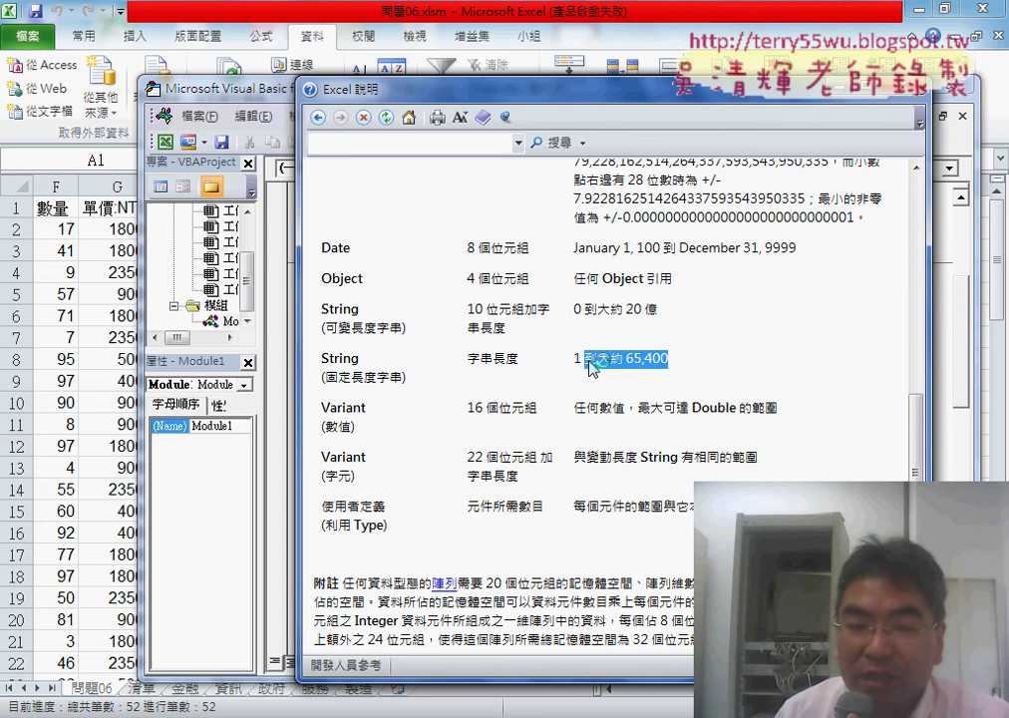
- Look up String help again from the module, view its 請參閱 topics, and close Help
scroll(693, 391, down, 3)
scroll(693, 391, down, 2)
scroll(693, 391, down, 1)
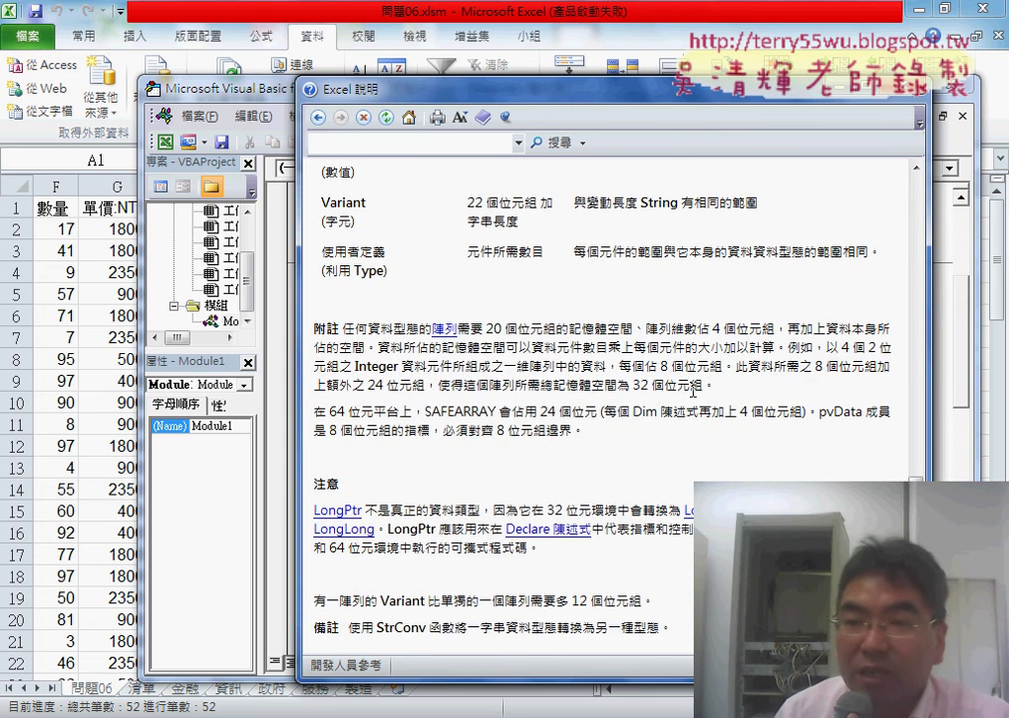
scroll(693, 391, up, 4)
scroll(694, 391, up, 1)
click(952, 139)
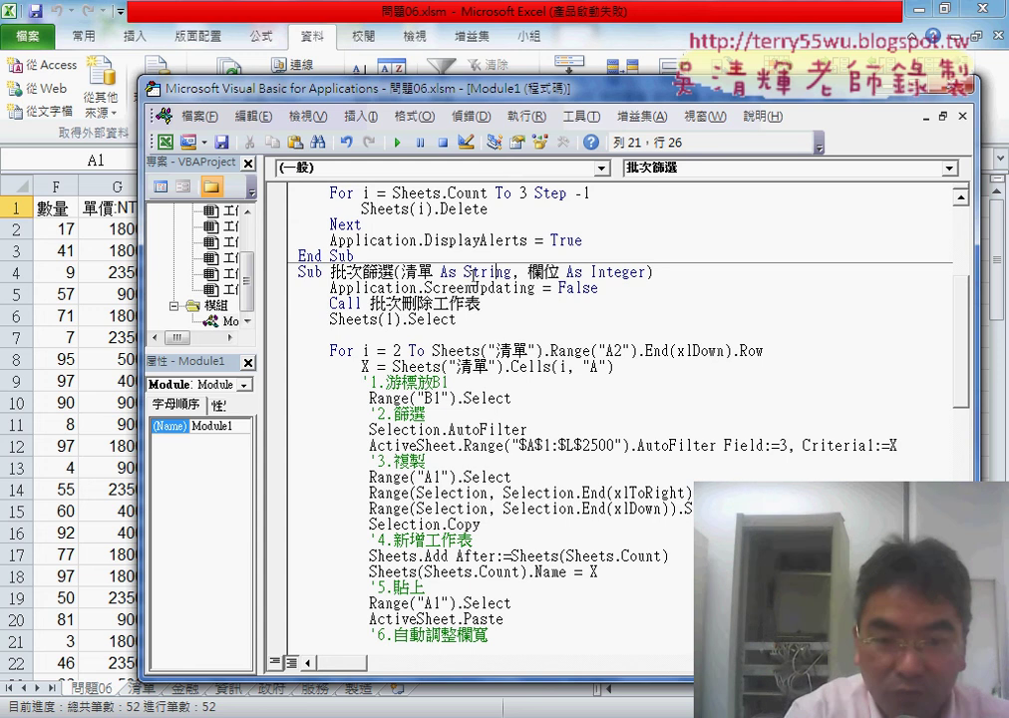
key(F1)
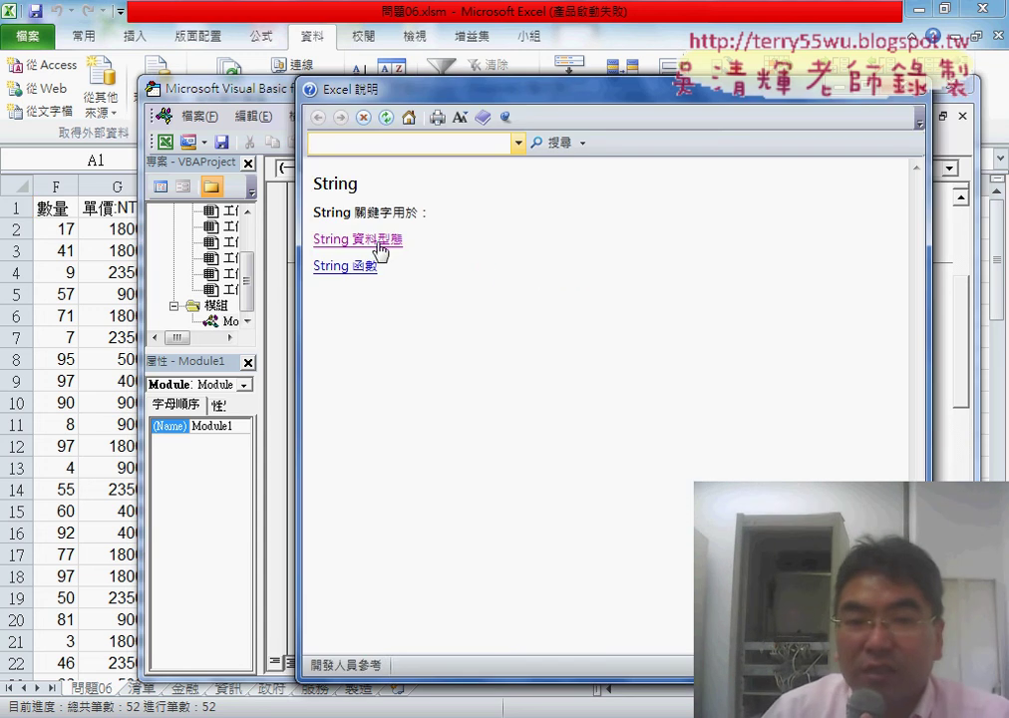
click(379, 246)
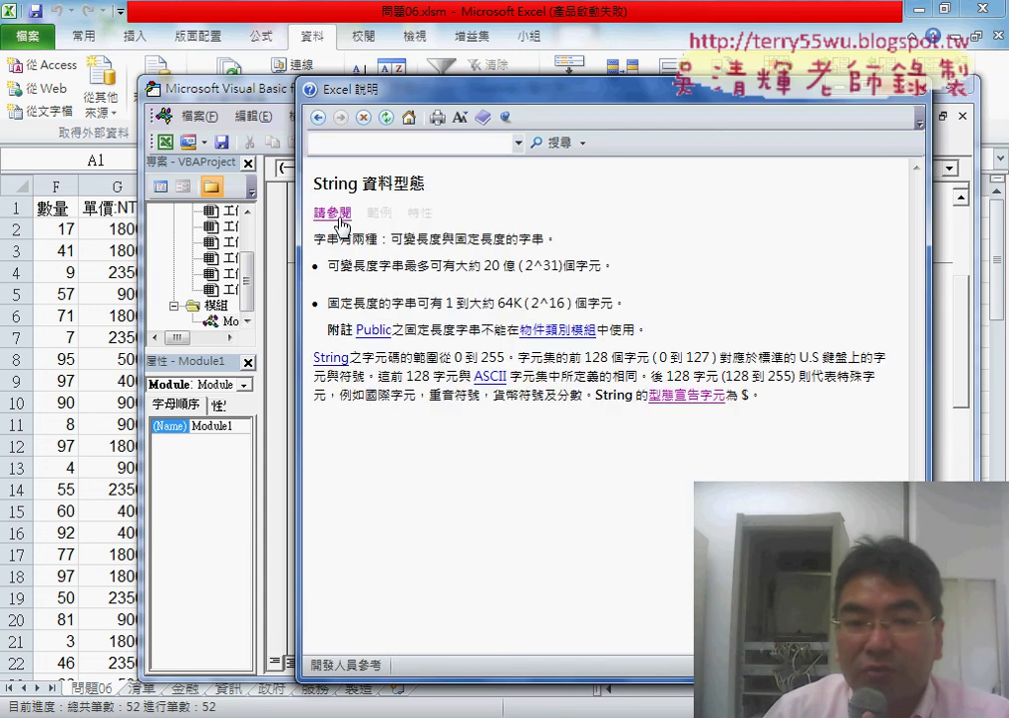
click(337, 216)
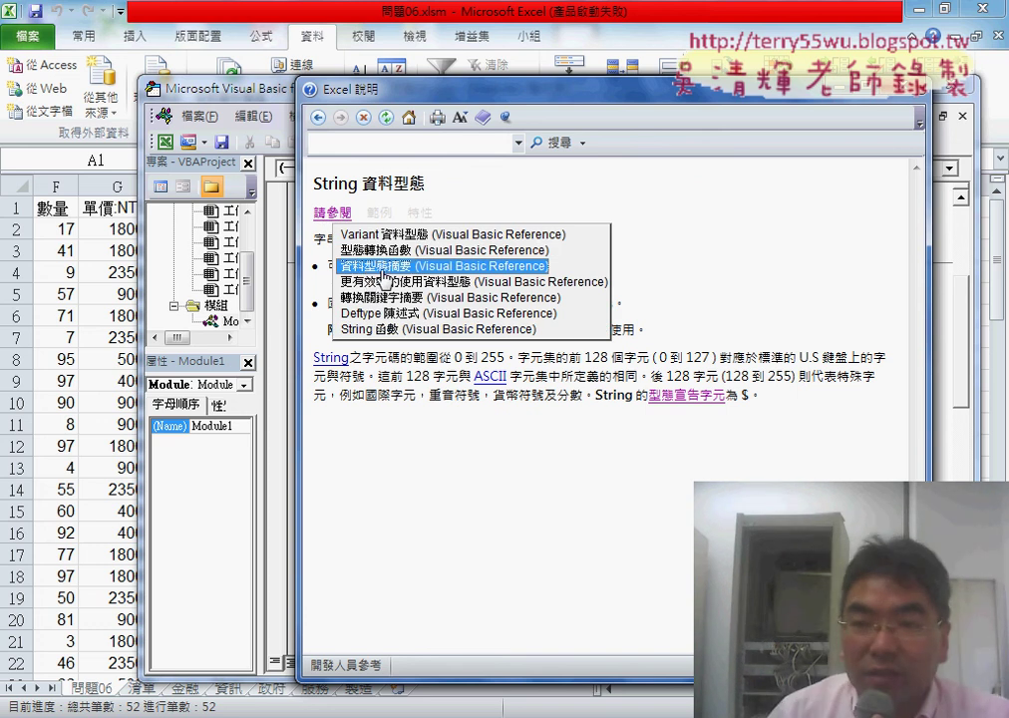
click(918, 92)
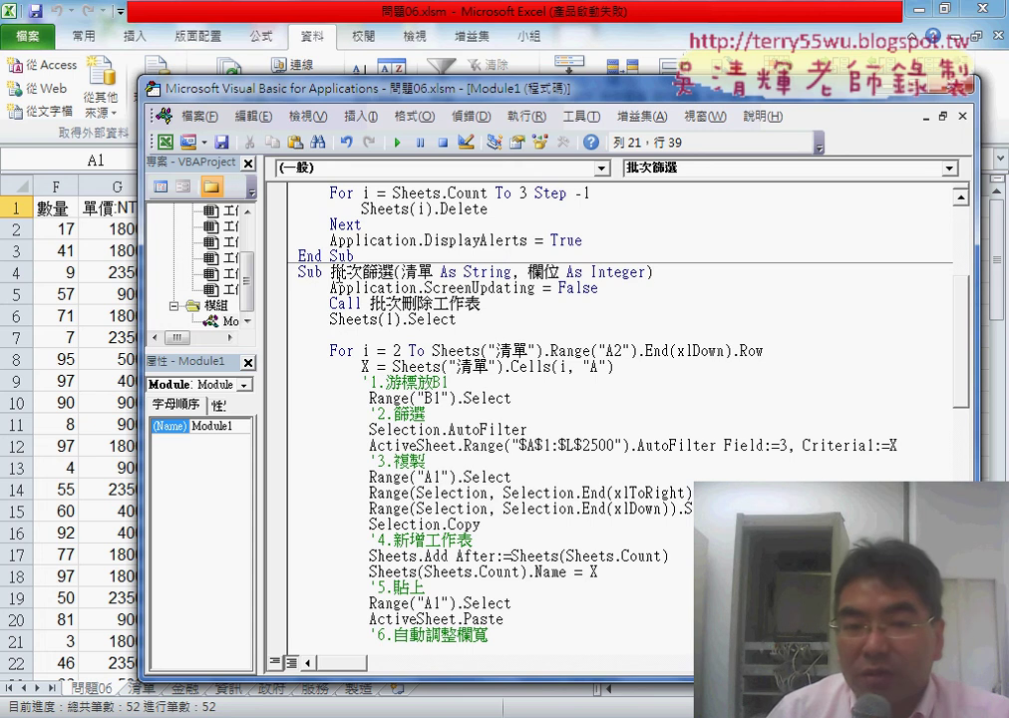
- Point out the 批次篩選 declaration, its parameters, and the hard-coded column A and field 3
drag(330, 272, 672, 272)
click(403, 271)
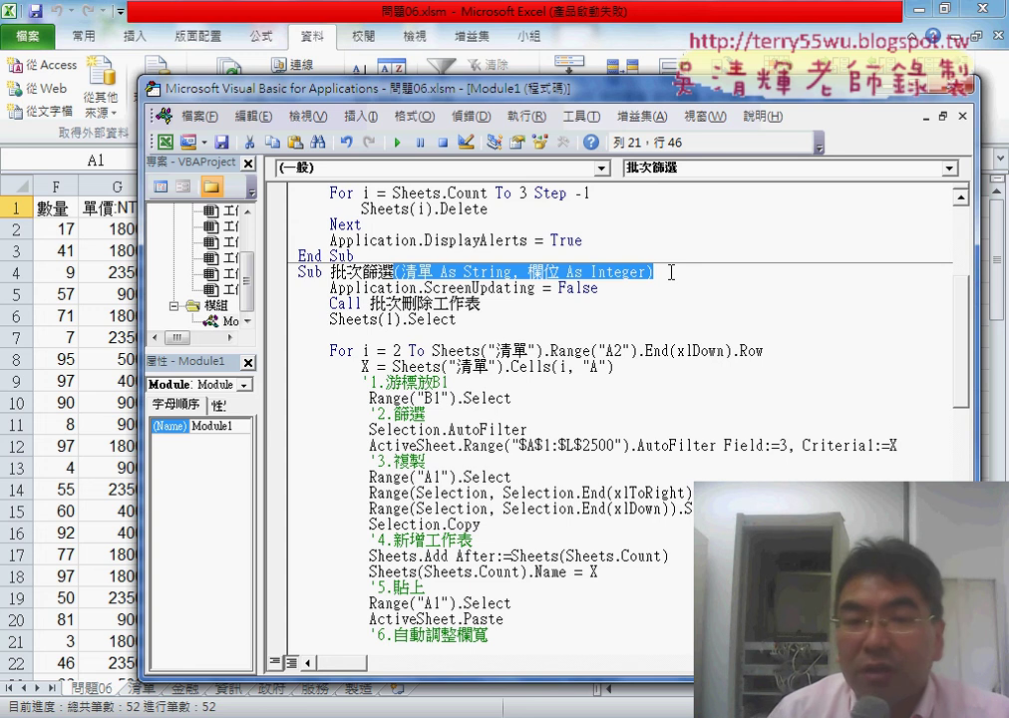
click(423, 274)
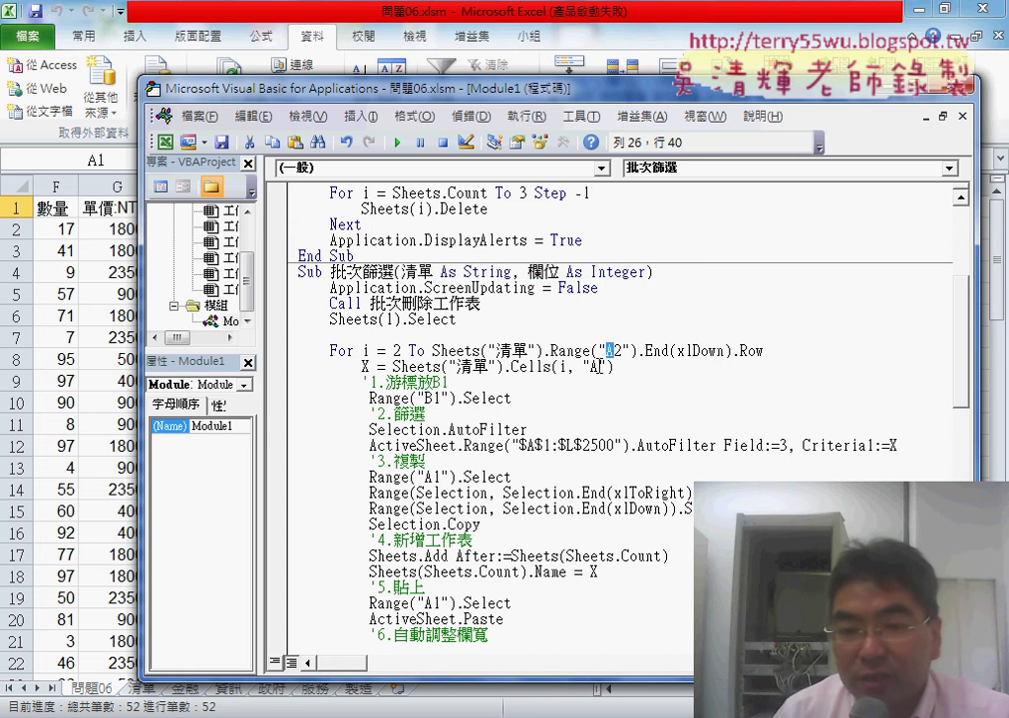
drag(602, 367, 590, 368)
drag(527, 273, 552, 275)
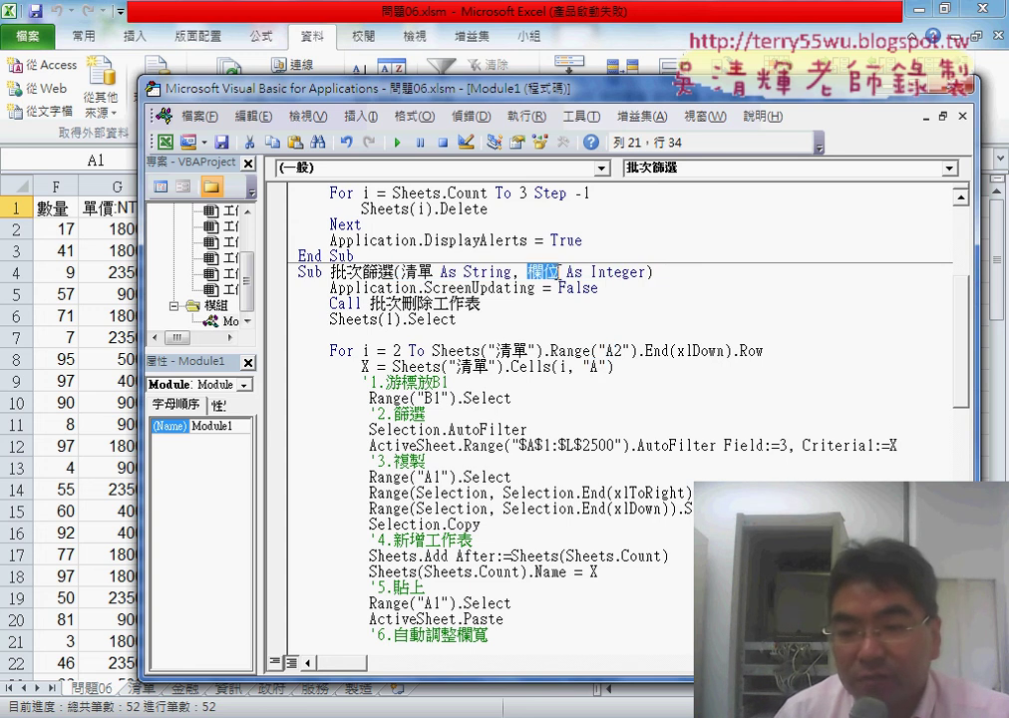
click(787, 446)
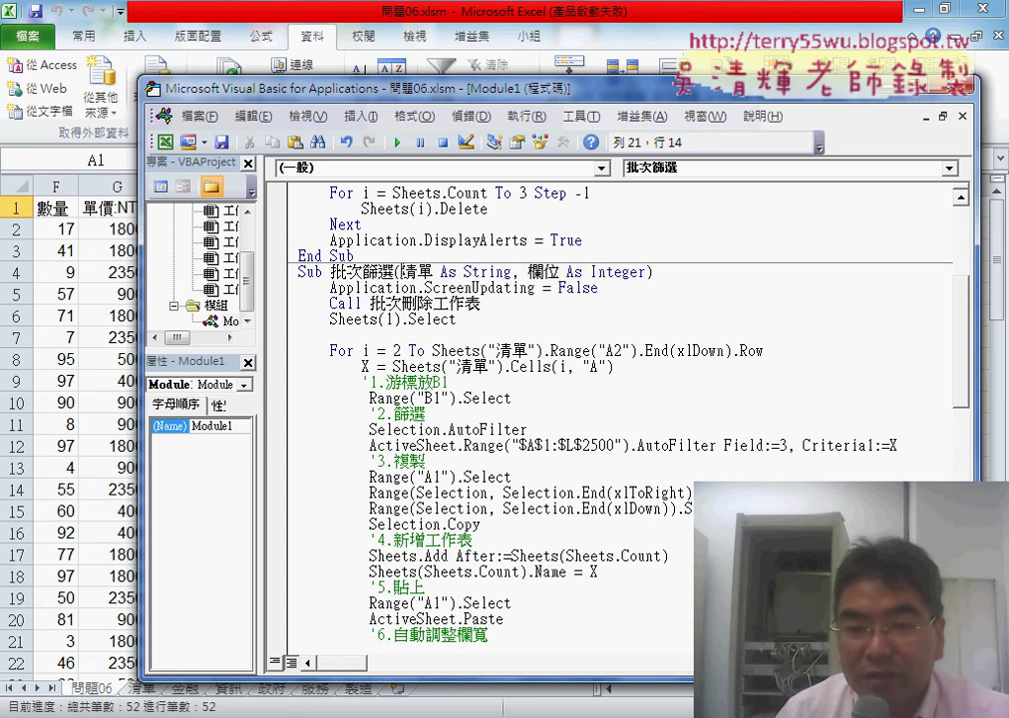
- Replace "A2" with 清單 & "2" in the Range call and "A" with 清單 in Cells
double_click(416, 272)
right_click(418, 275)
click(459, 322)
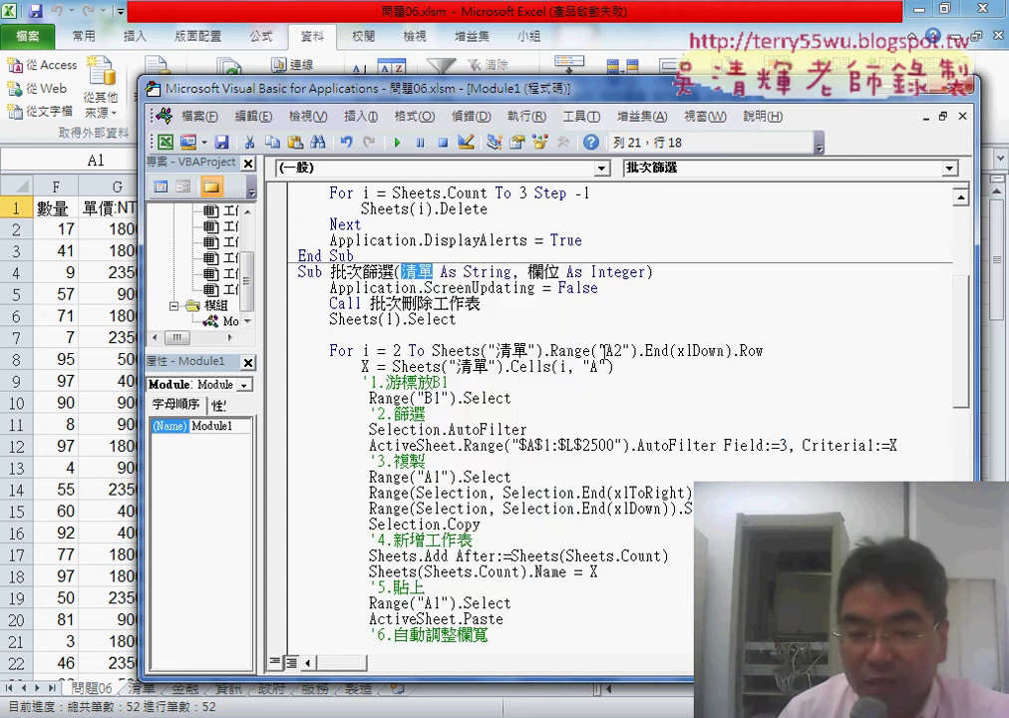
double_click(614, 351)
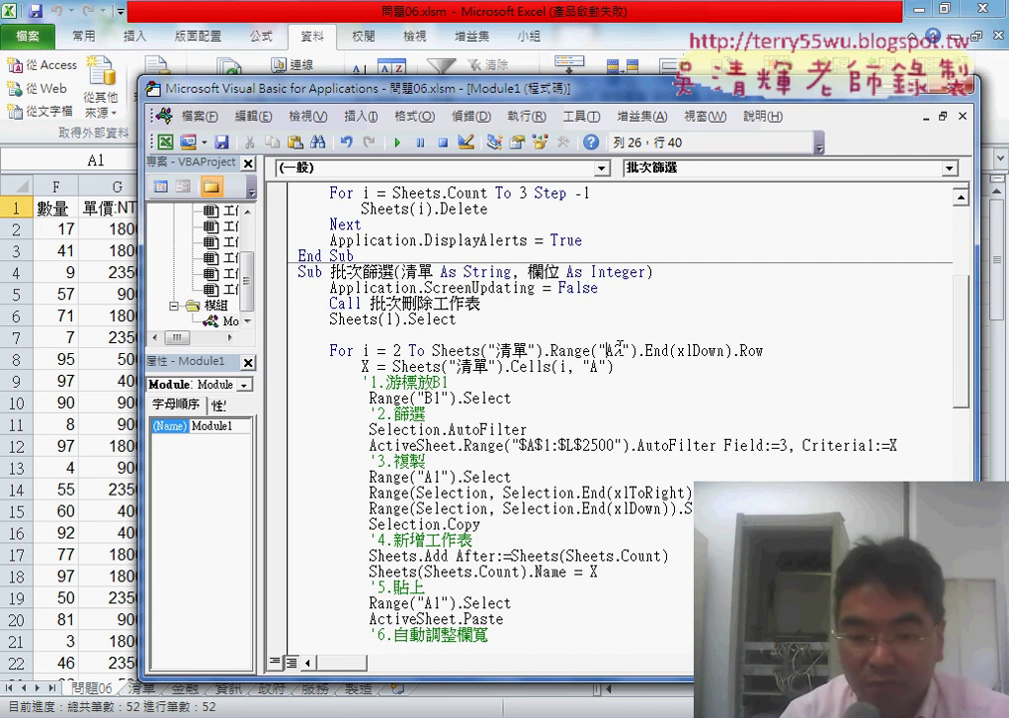
text(2)
text(清單 )
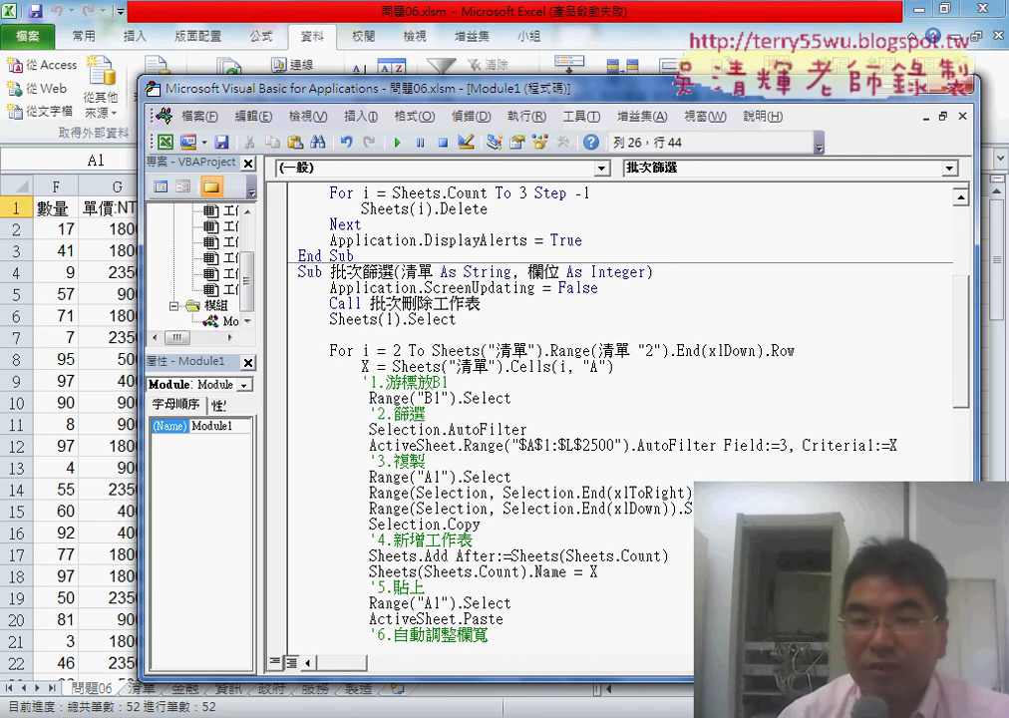
text(&)
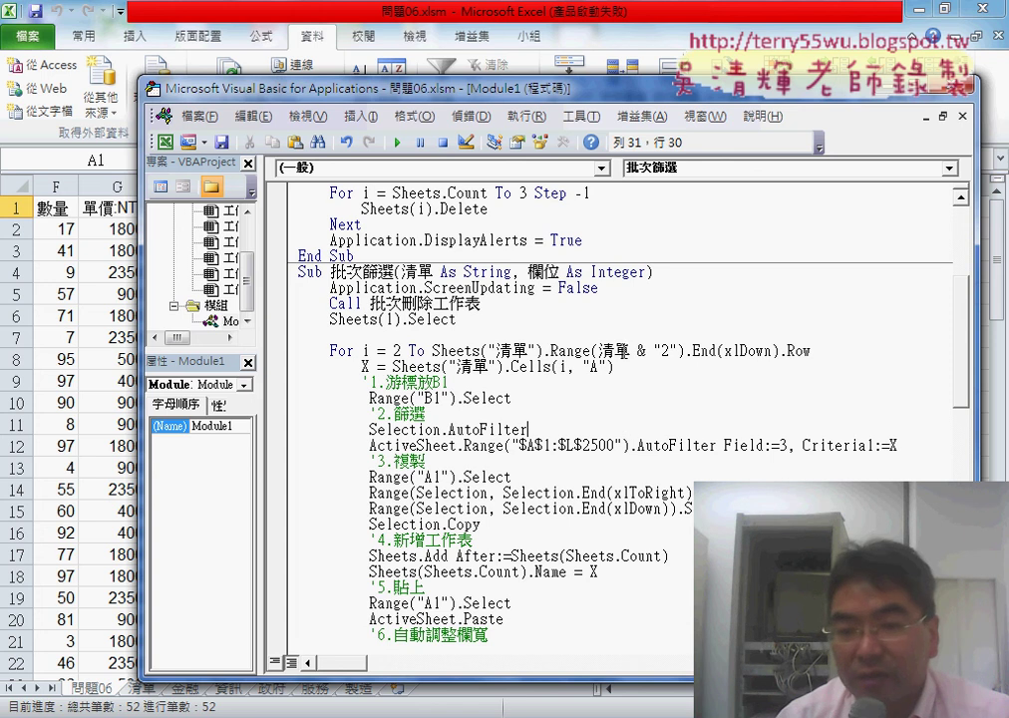
drag(598, 350, 614, 350)
drag(679, 350, 600, 350)
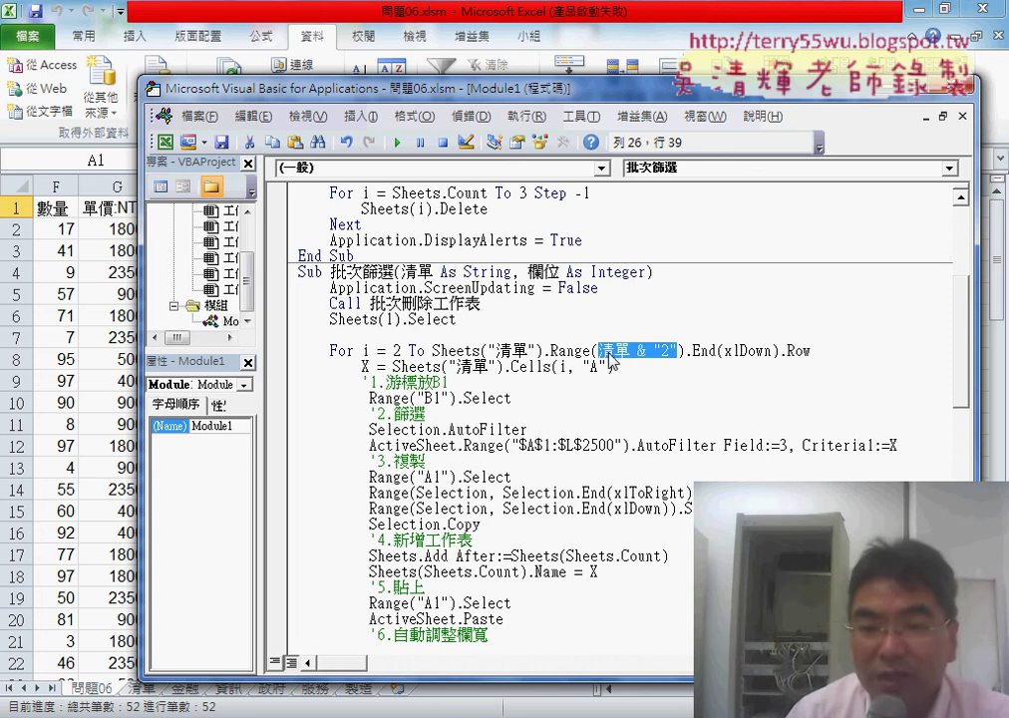
drag(584, 367, 607, 368)
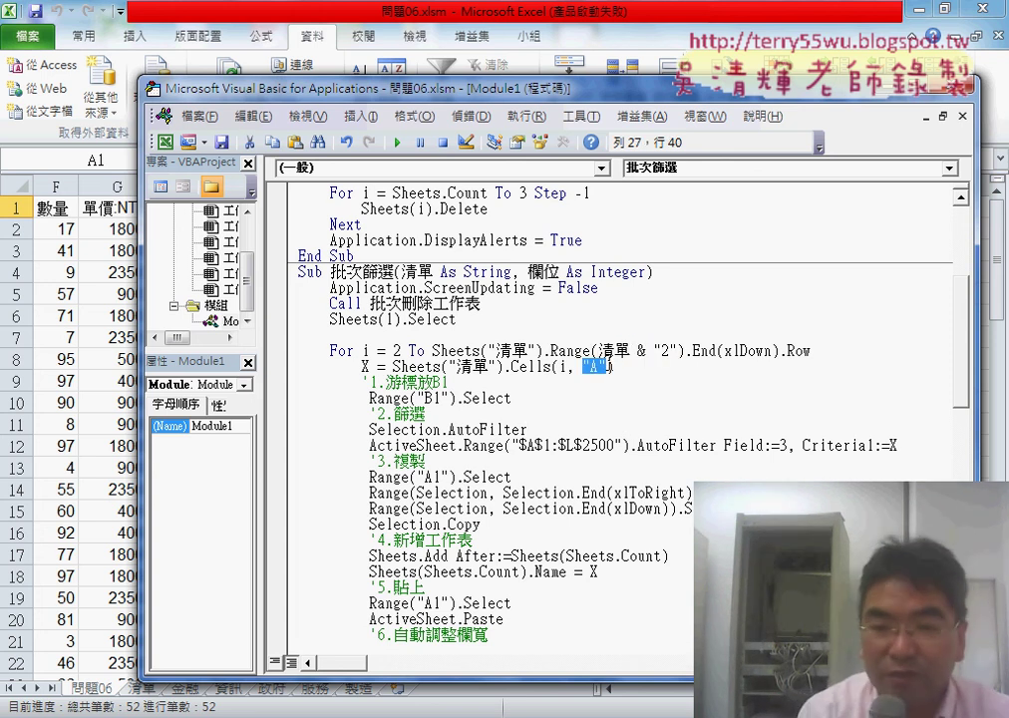
text(清單)
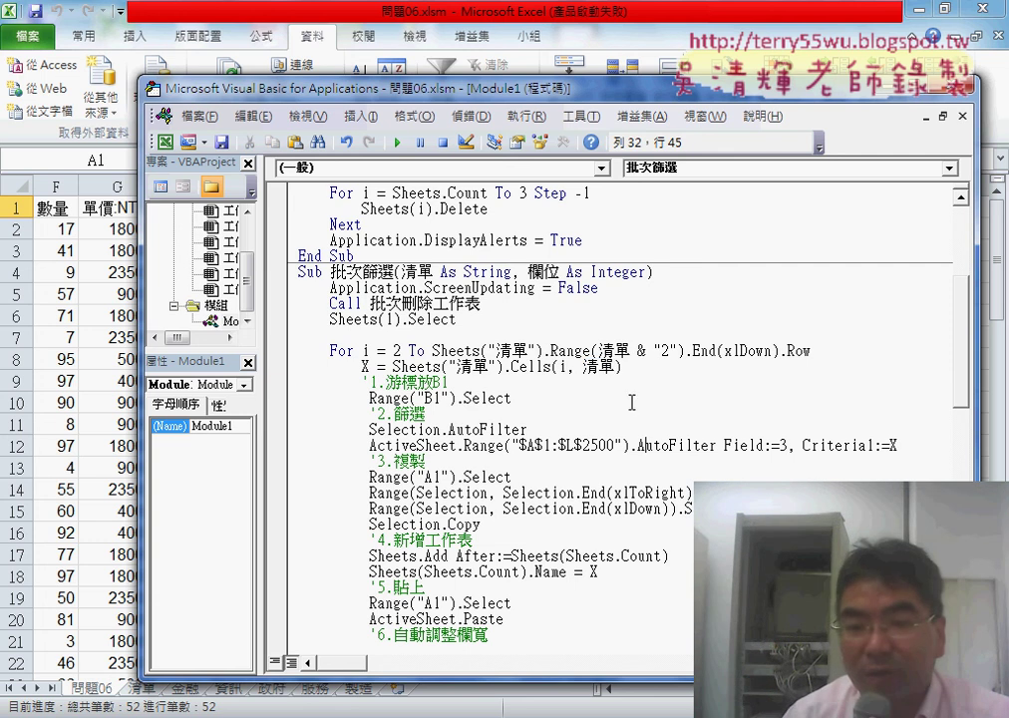
drag(584, 367, 619, 368)
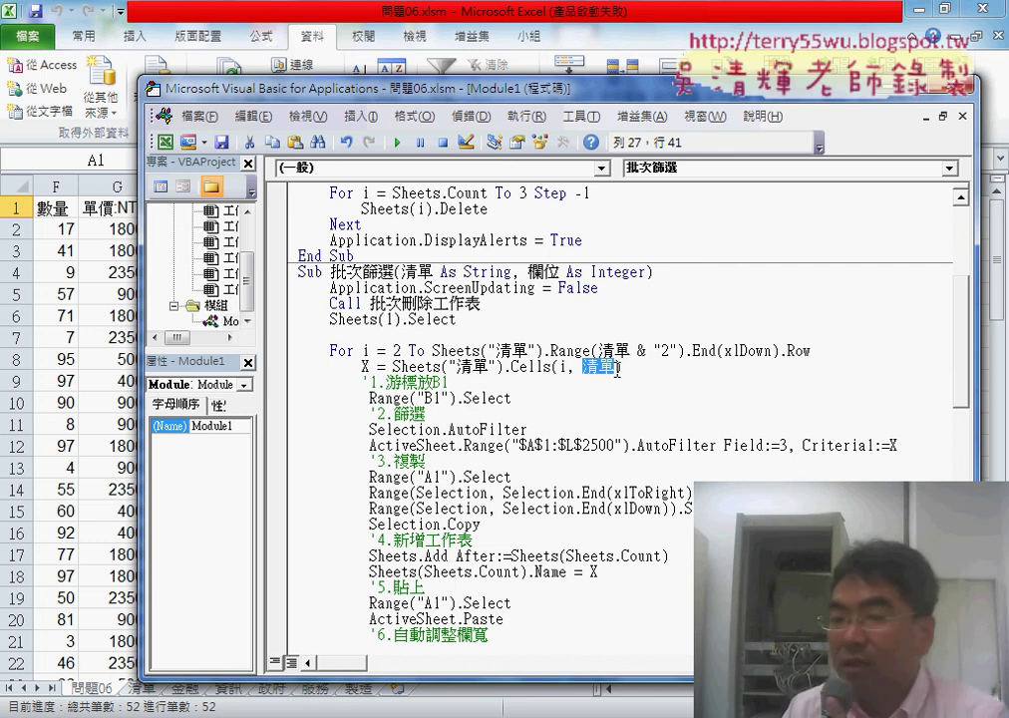
- Copy the parameter 欄位 and paste it over the 3 after Field:=
double_click(560, 272)
right_click(583, 272)
click(623, 305)
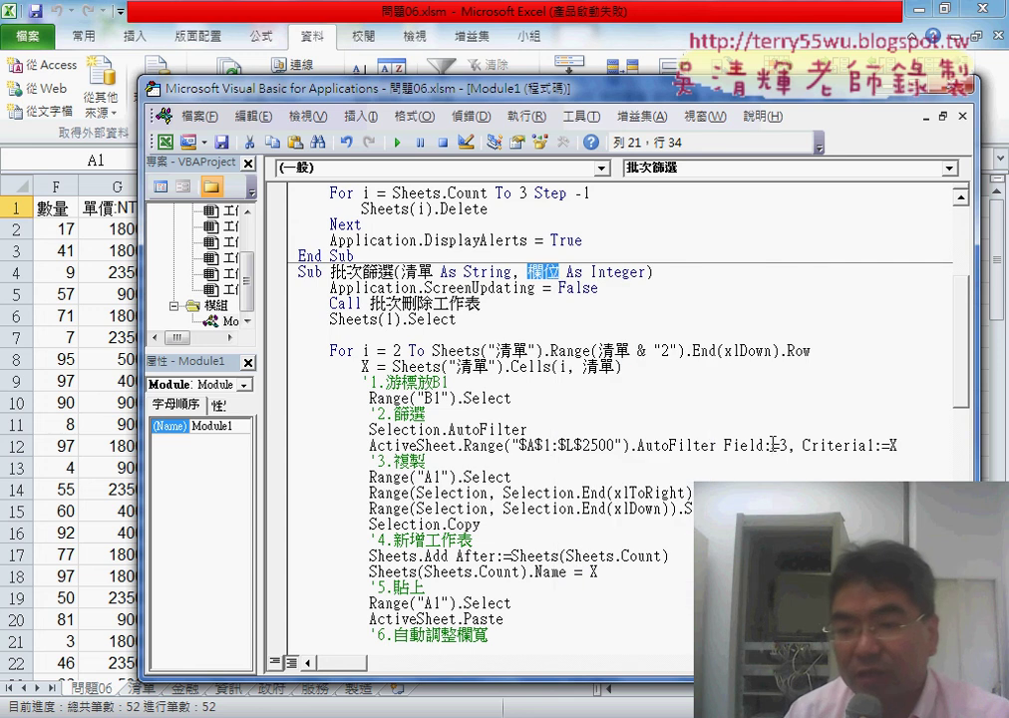
double_click(783, 446)
right_click(783, 448)
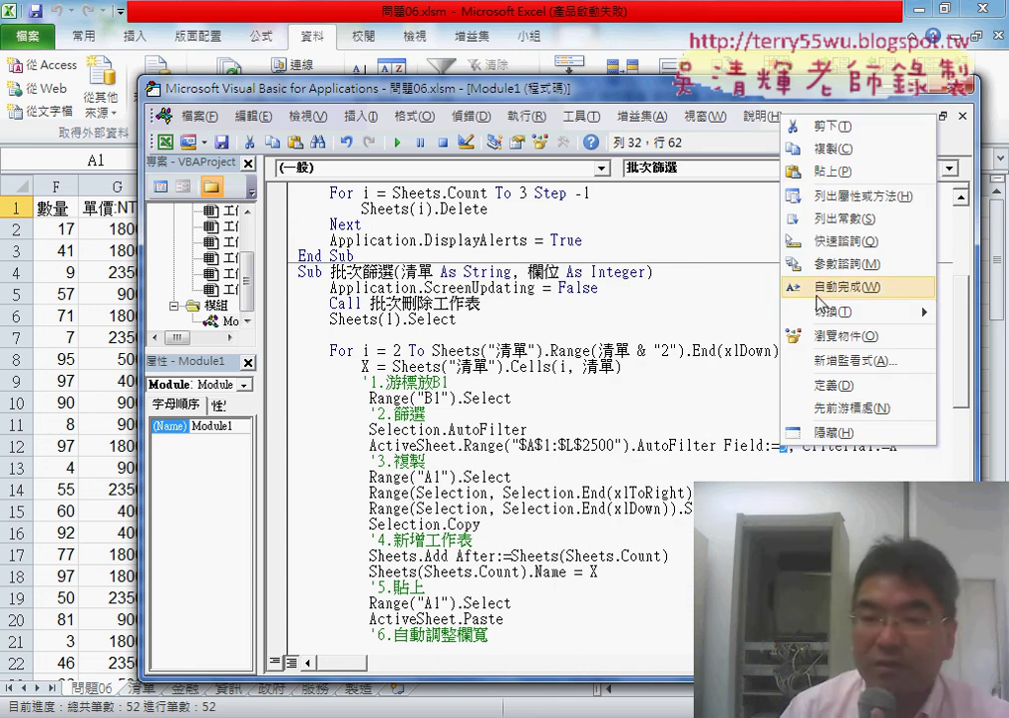
click(829, 139)
text(欄位)
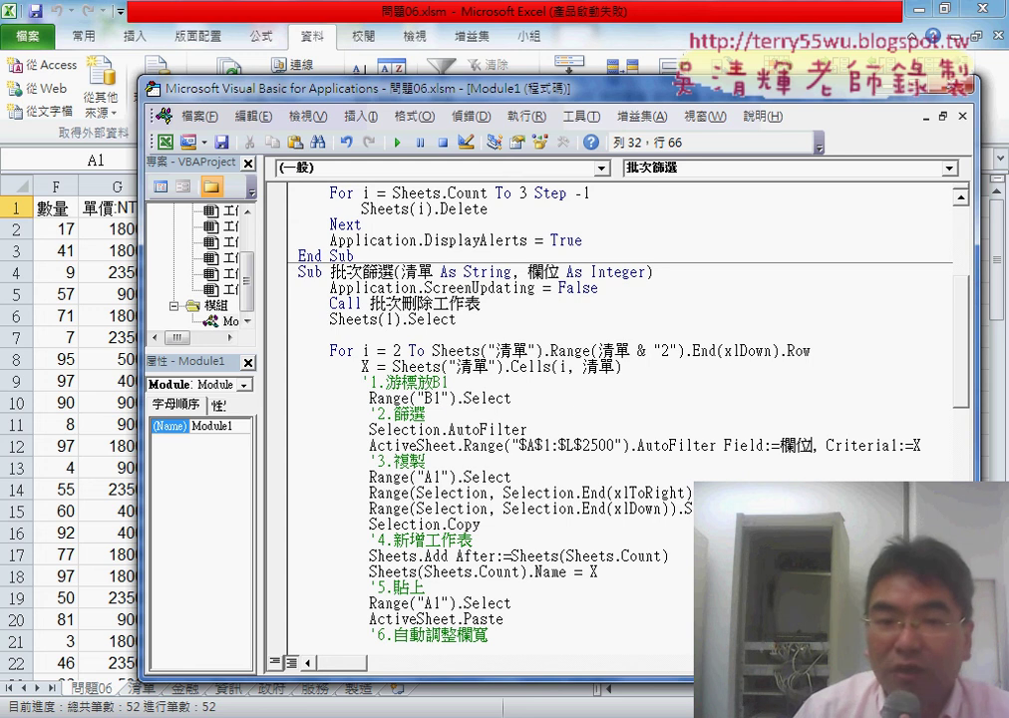
- Mark in red the procedure name, its parameters and where 清單 and 欄位 are used, then clear the marks
drag(329, 283, 393, 284)
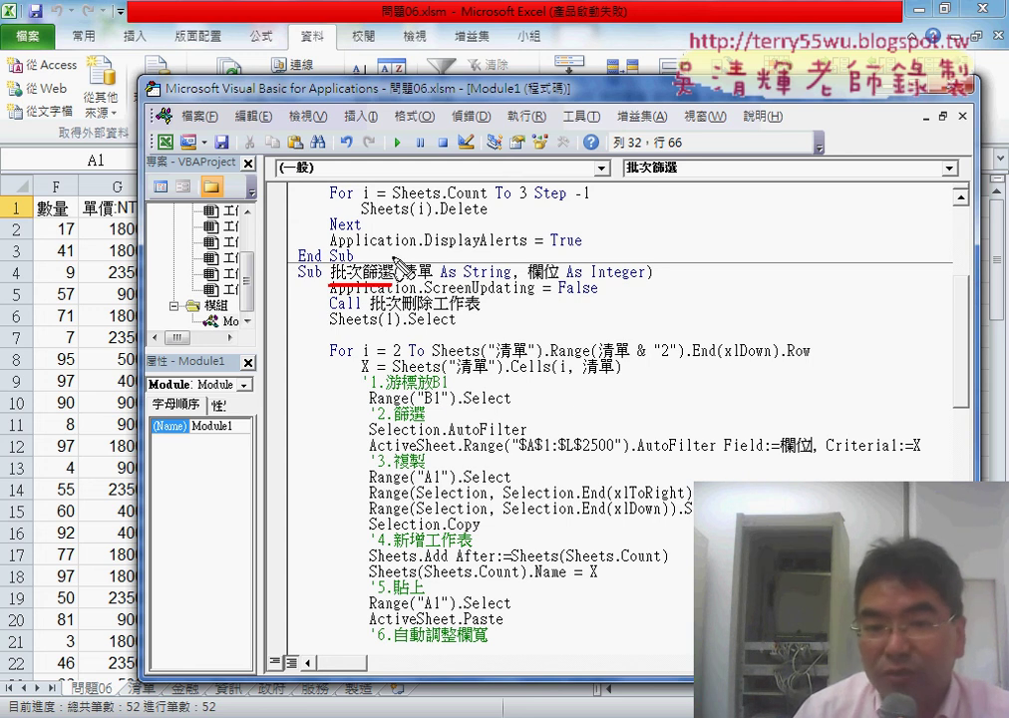
drag(396, 283, 648, 282)
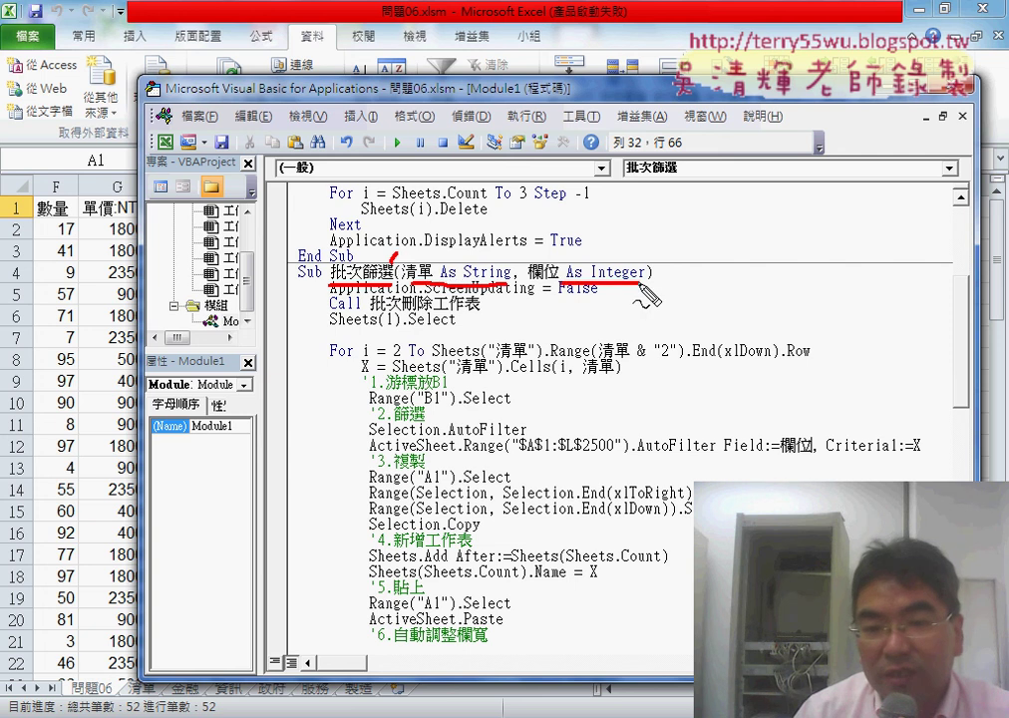
mouse_move(610, 356)
mouse_down()
mouse_move(624, 355)
mouse_move(615, 372)
mouse_up()
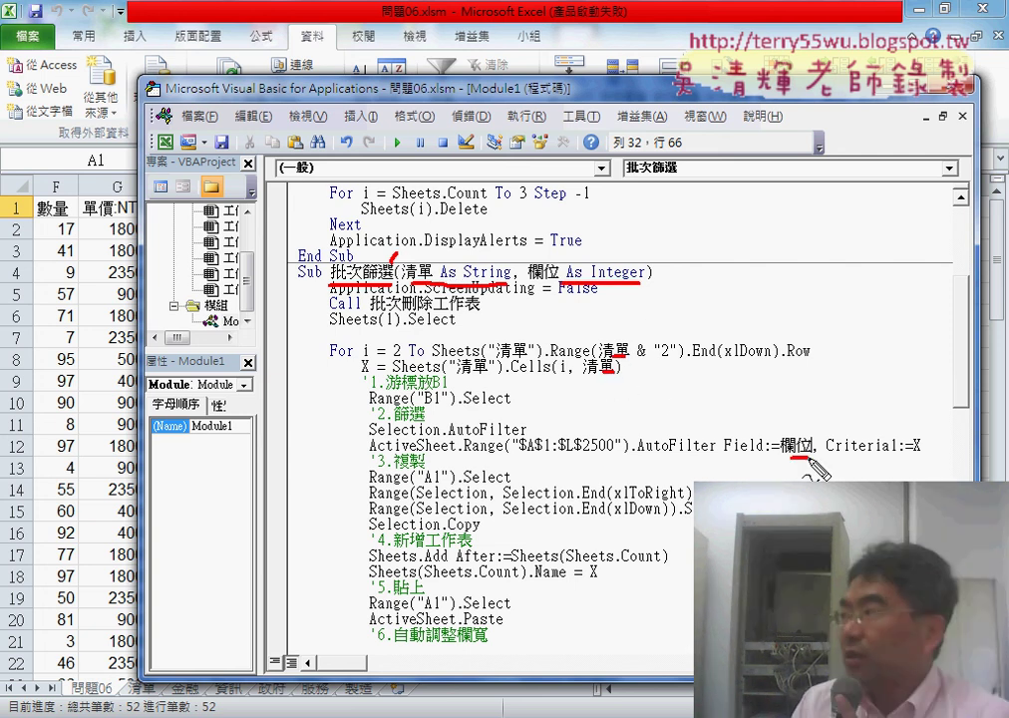
drag(791, 458, 809, 460)
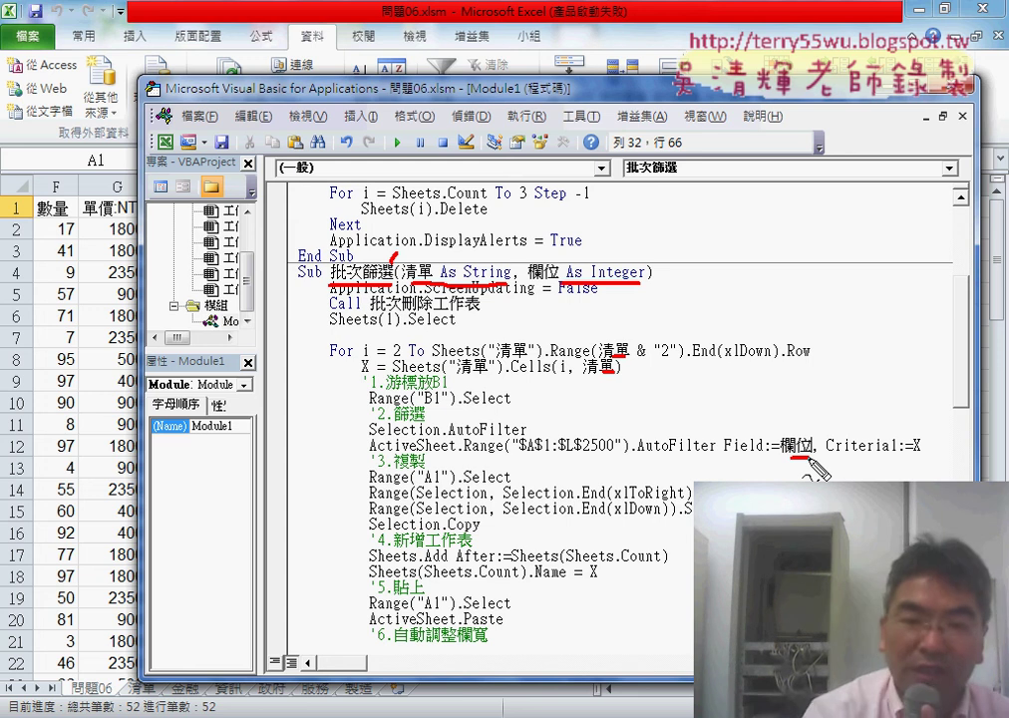
key(Escape)
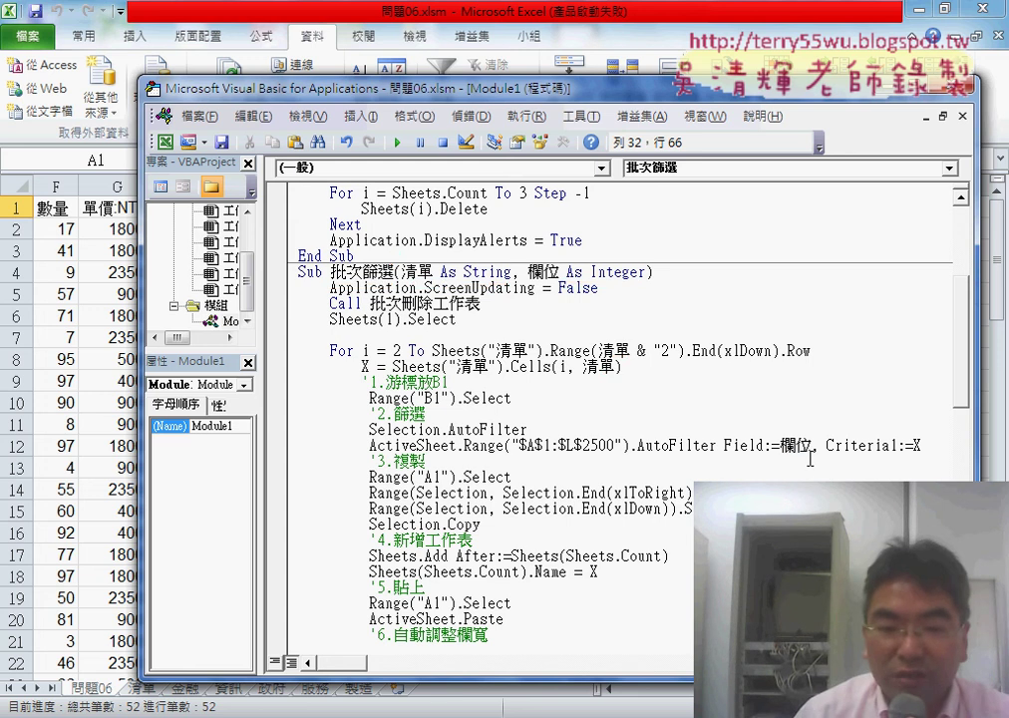
scroll(810, 459, down, 7)
scroll(698, 466, down, 3)
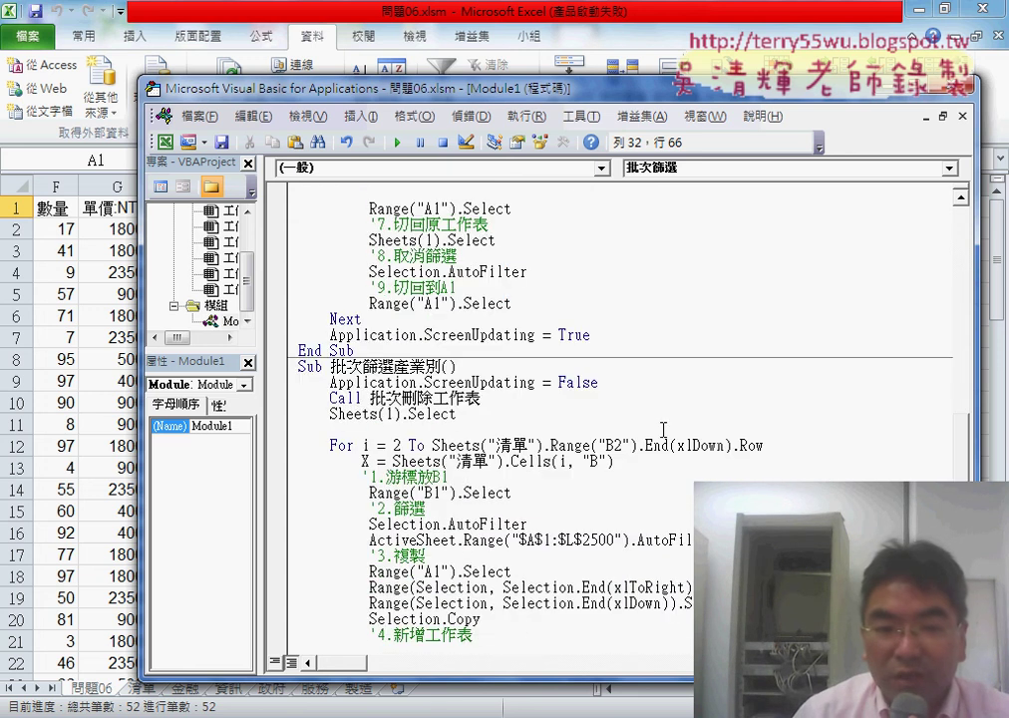
- Delete the old macro body from 批次篩選產業別, leaving an empty sub with a blank line
click(287, 382)
click(286, 383)
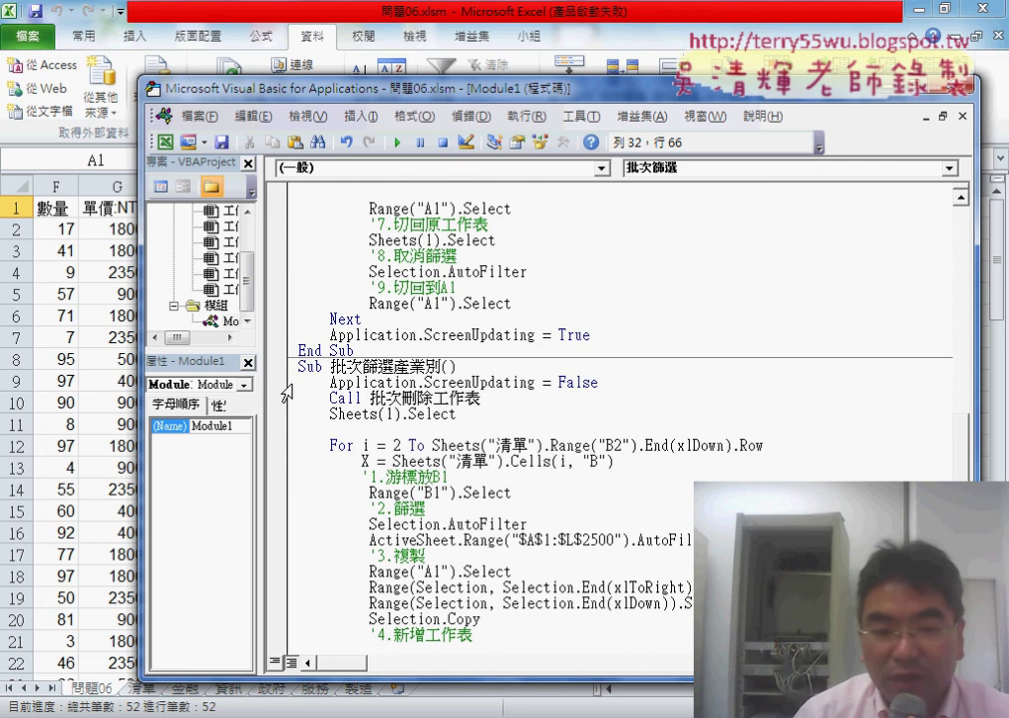
drag(286, 367, 351, 604)
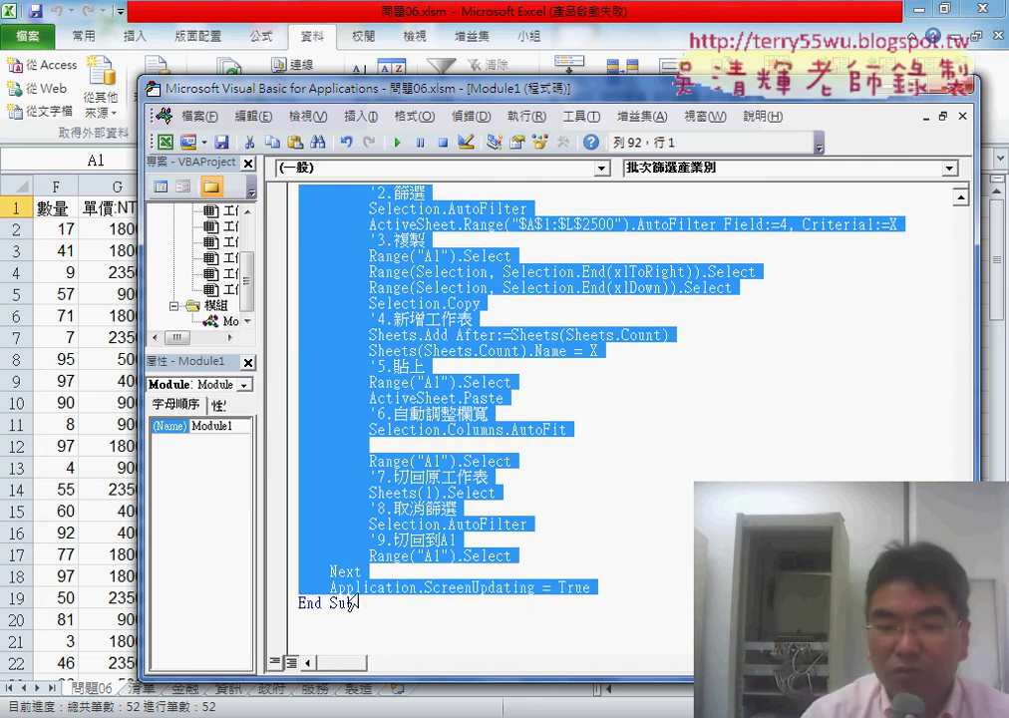
key(Delete)
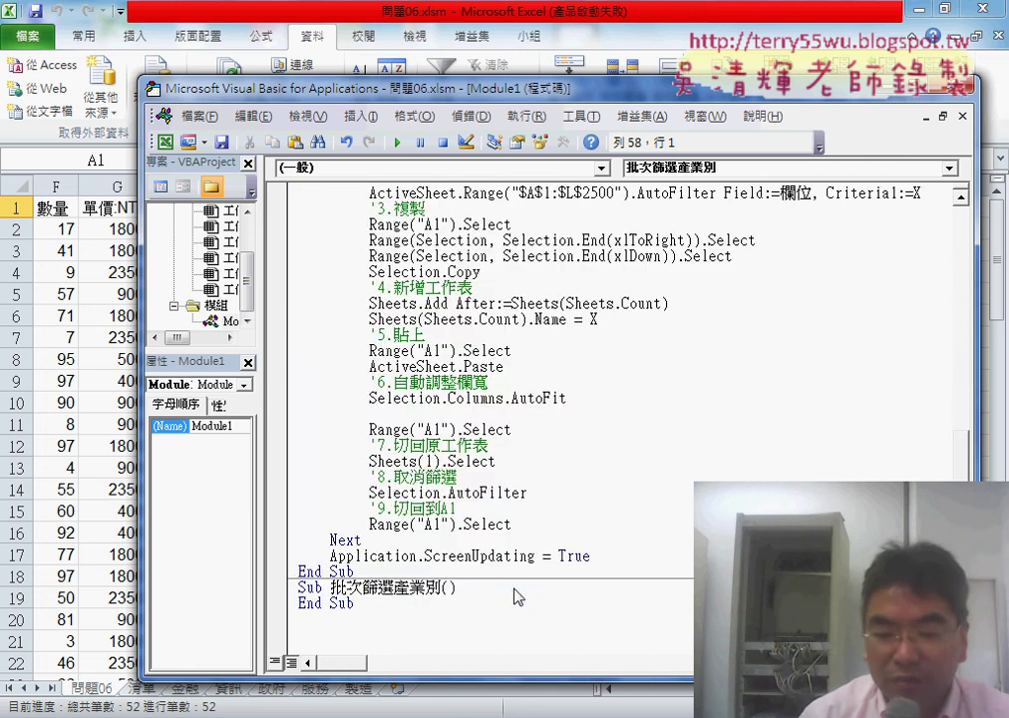
click(488, 588)
key(Return)
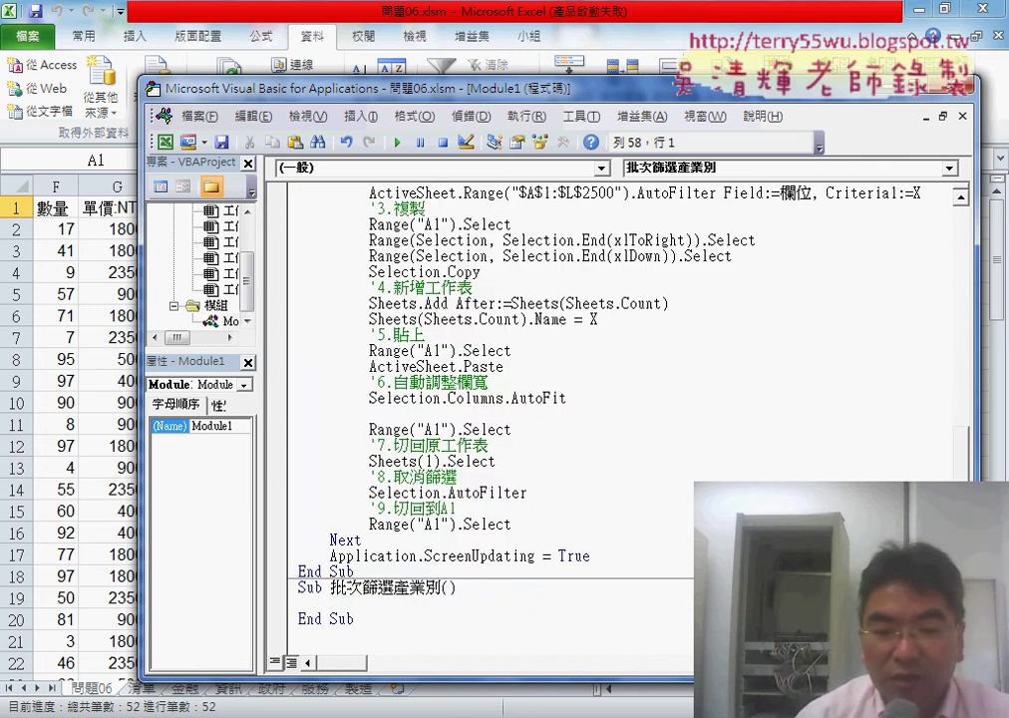
- Duplicate the empty sub and rename the copy to 批次篩選業務
drag(397, 619, 295, 591)
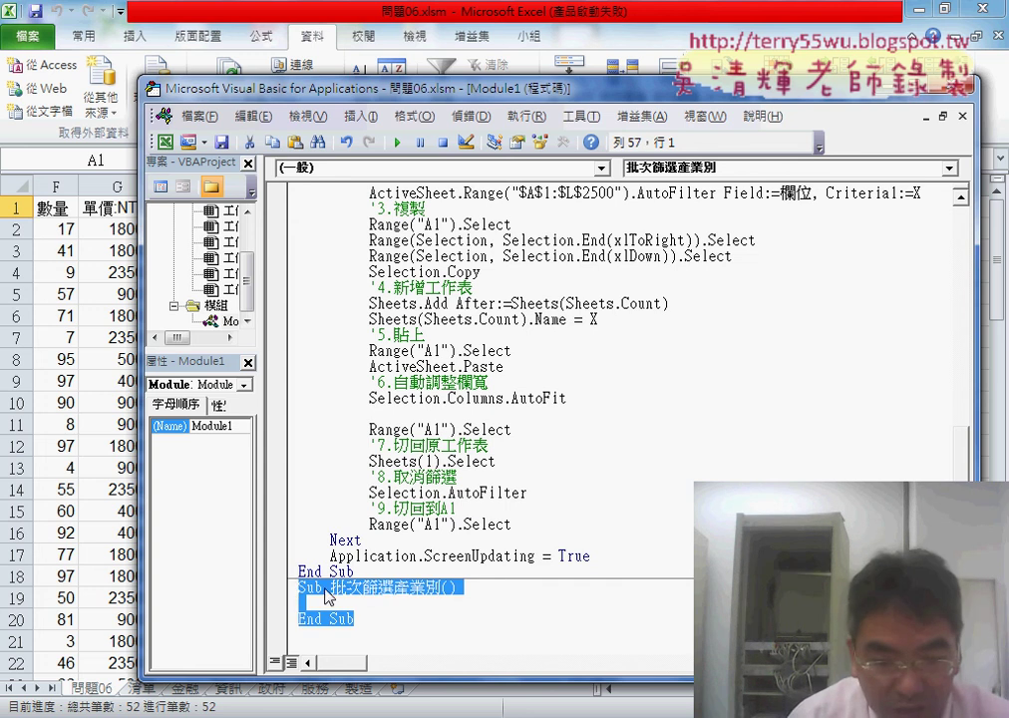
key(ctrl+c)
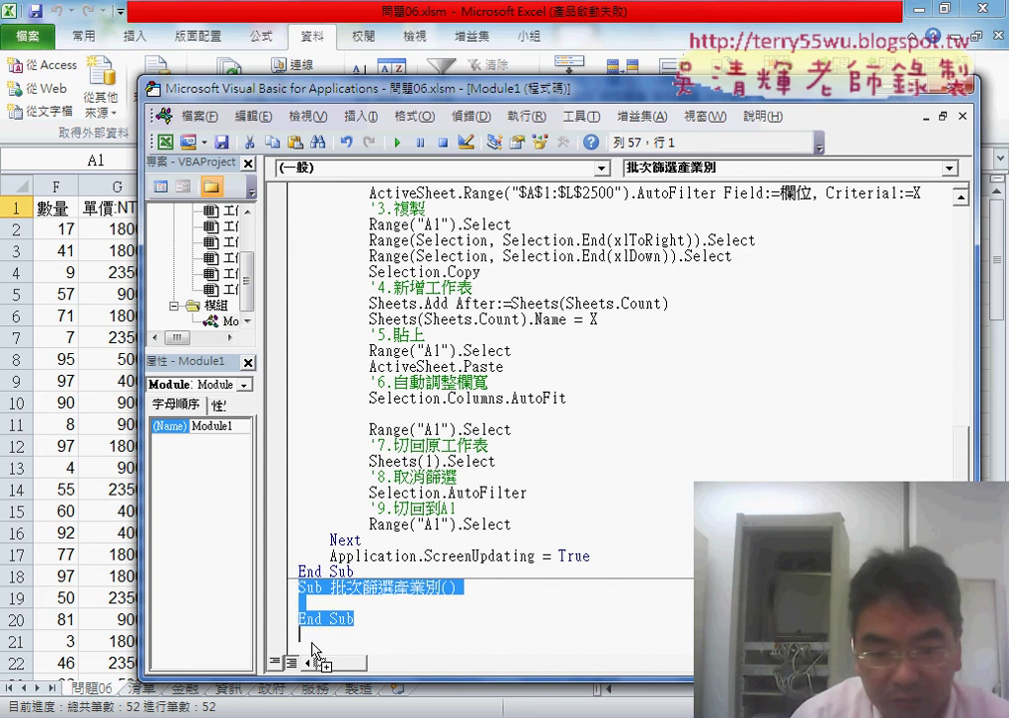
click(410, 625)
key(Return)
key(ctrl+v)
drag(395, 557, 442, 558)
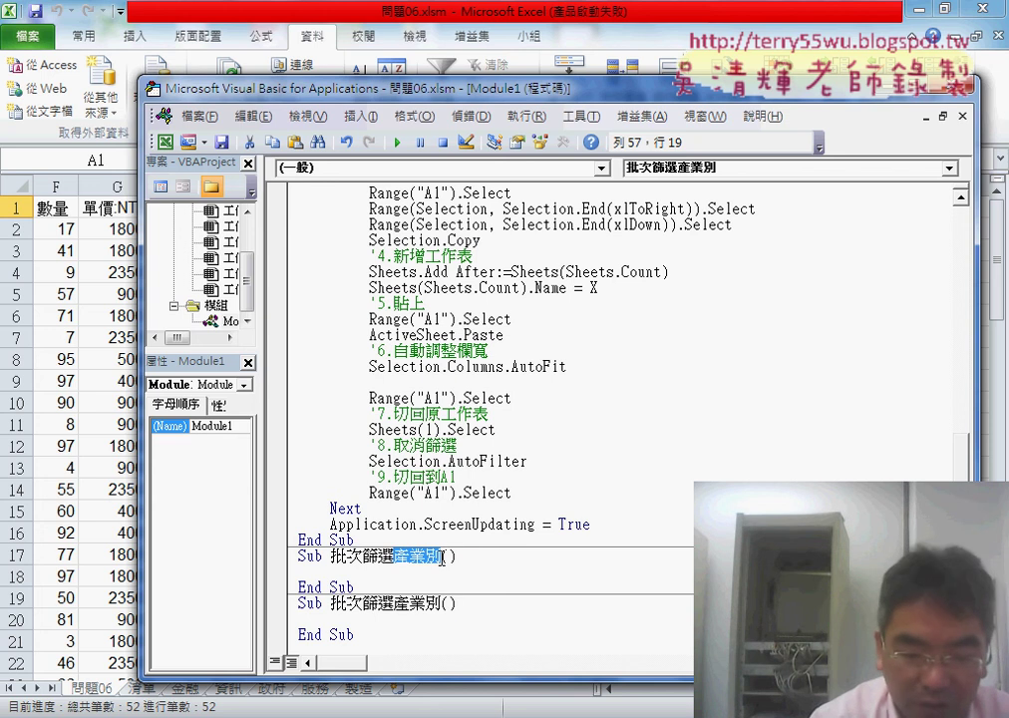
text(業)
text(務)
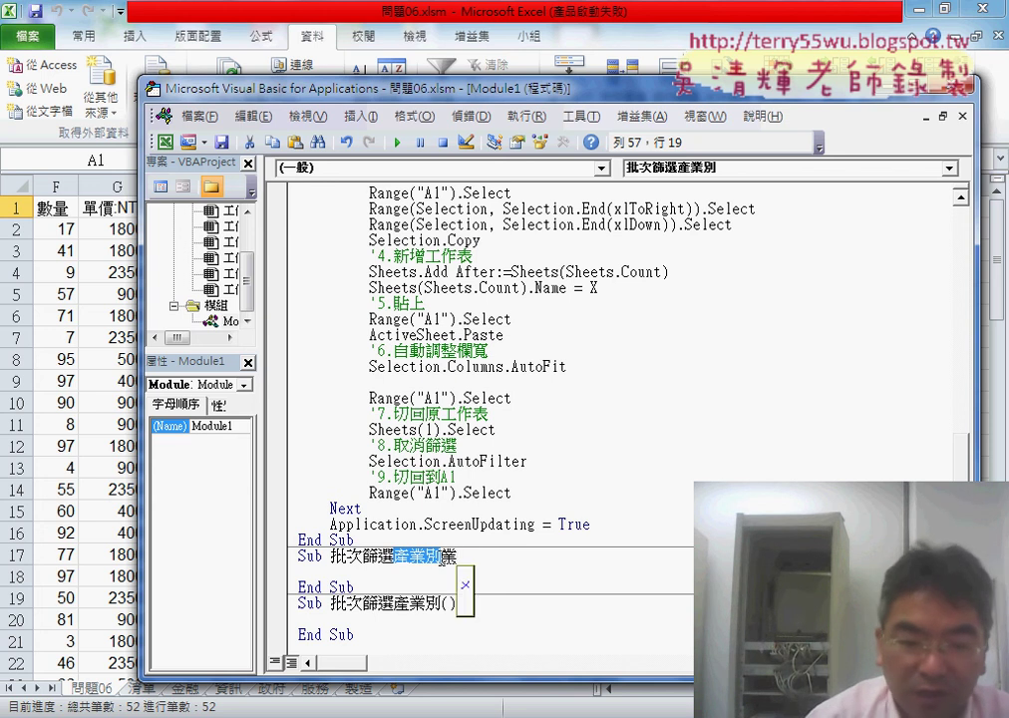
key(Return)
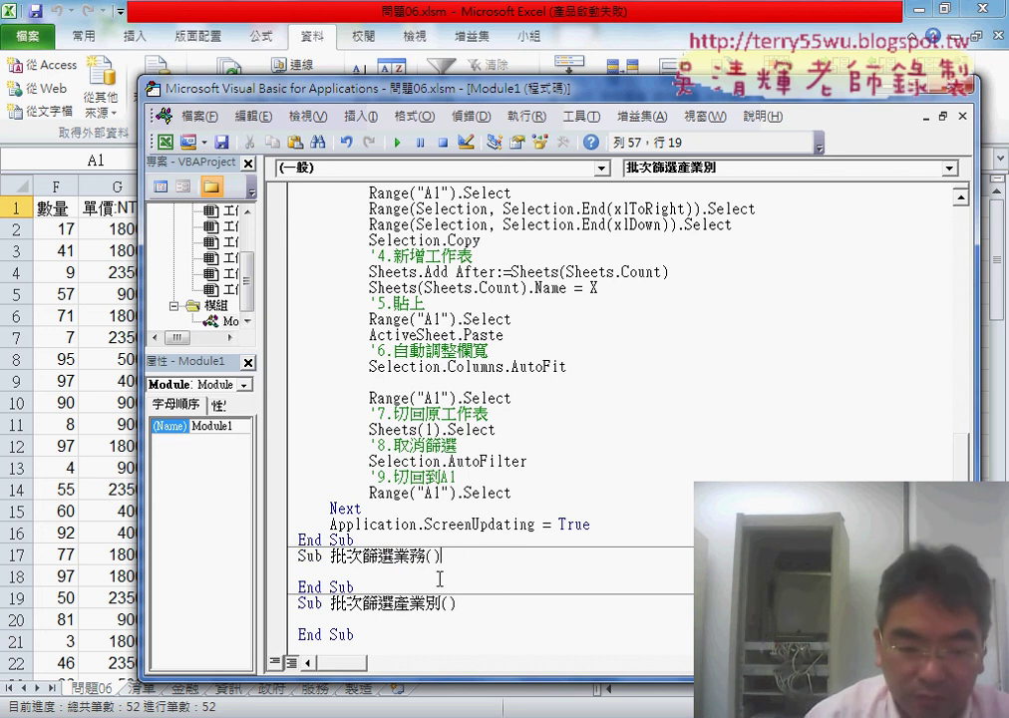
- Start an indented Call statement inside 批次篩選業務, dismissing a compile error
click(394, 576)
key(Tab)
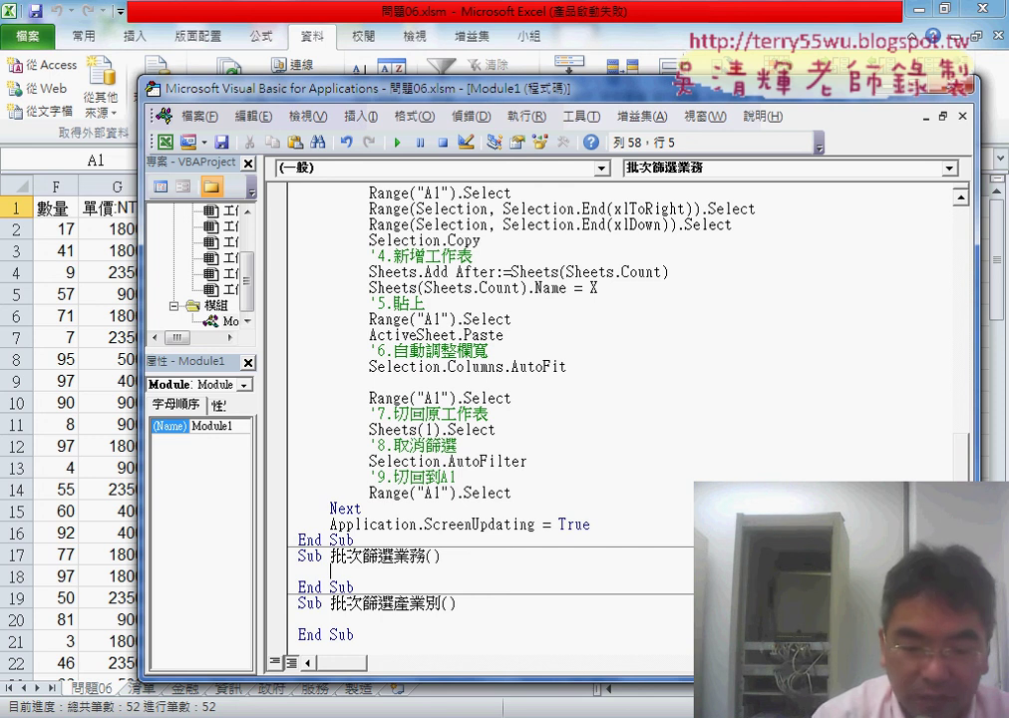
text(t)
key(Escape)
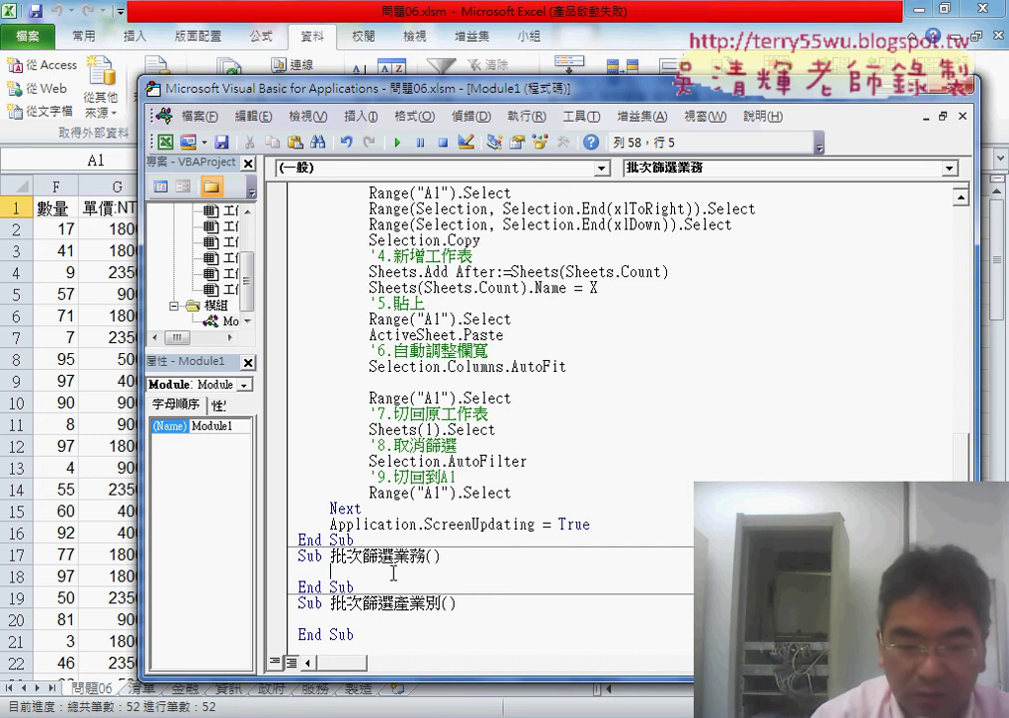
text(call)
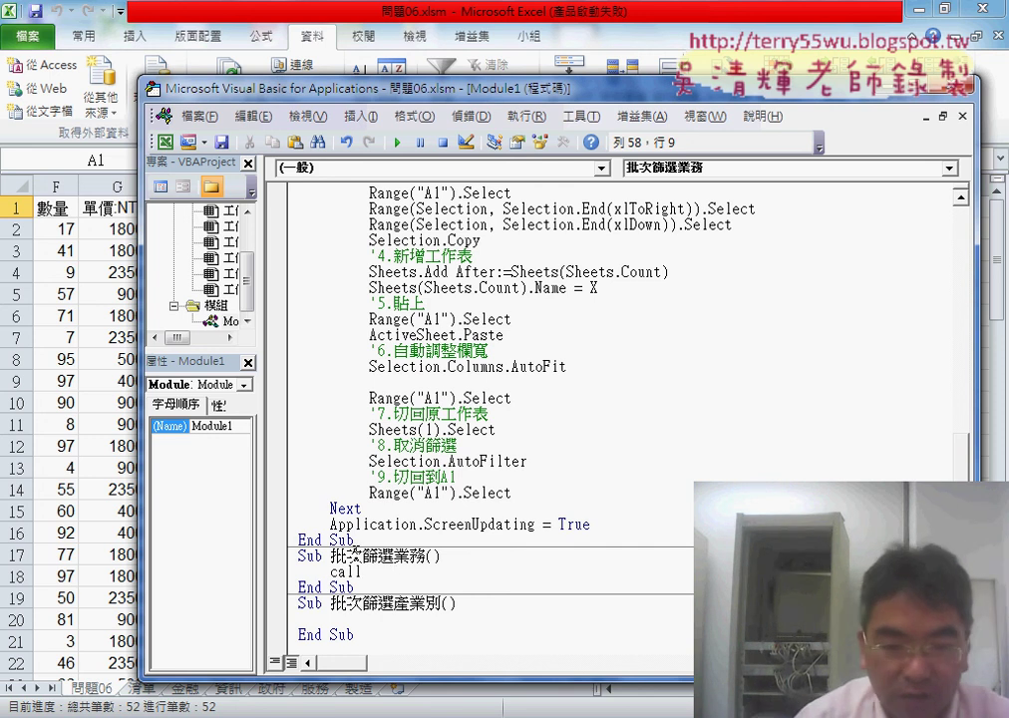
click(332, 556)
key(Return)
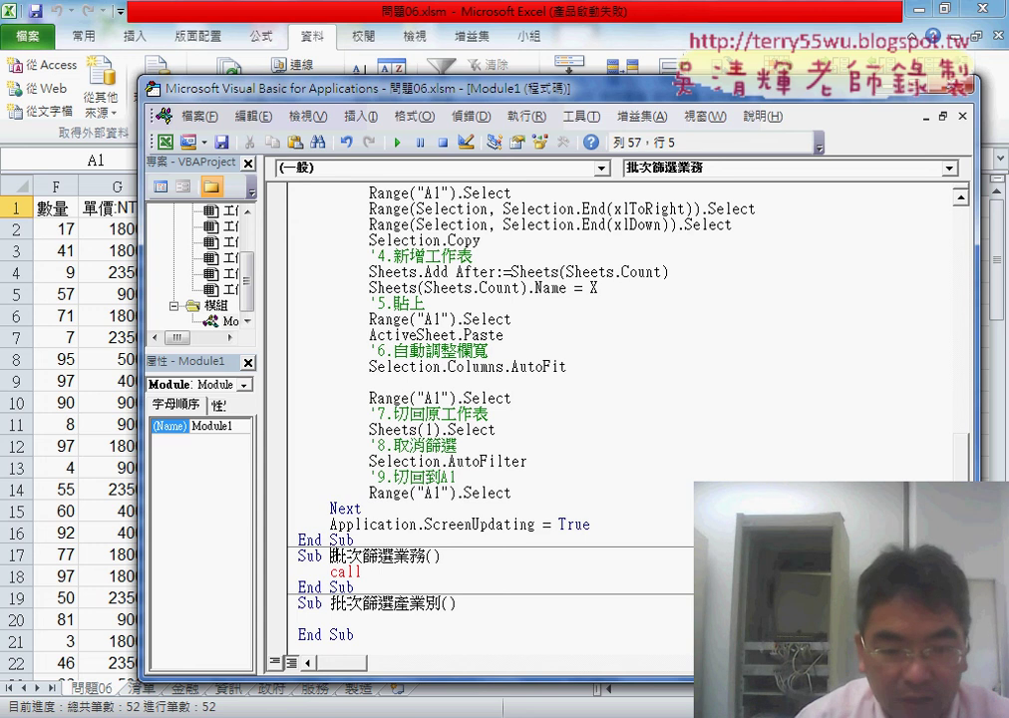
- Complete the line as Call 批次篩選("A", 3) and check it against the parameter list
drag(330, 556, 393, 556)
key(ctrl+c)
click(365, 571)
key(ctrl+v)
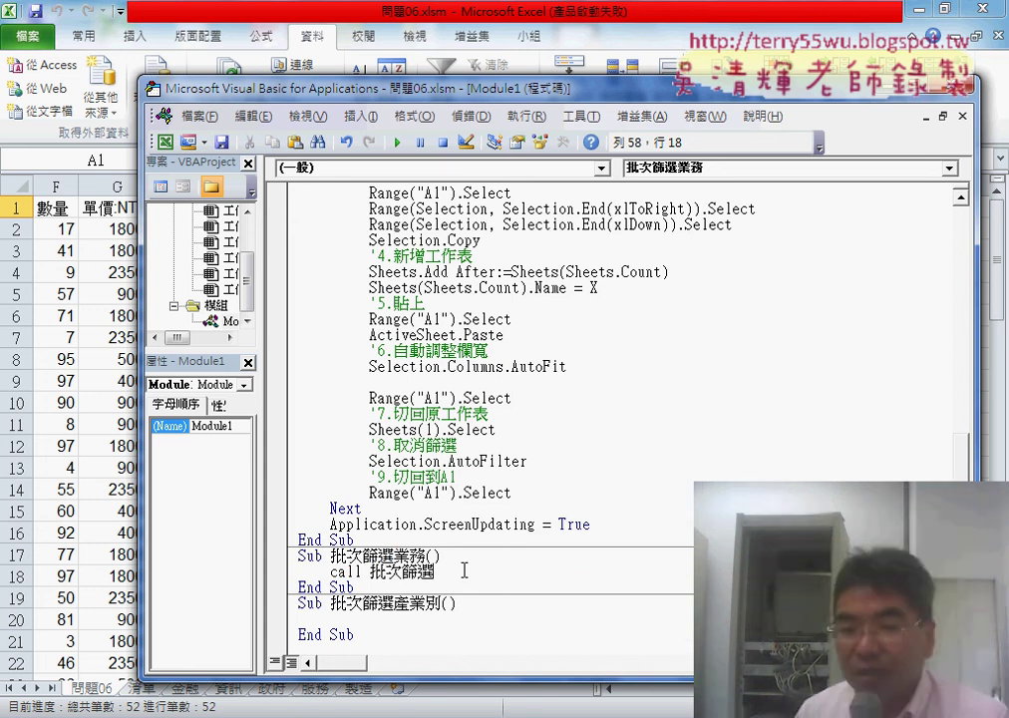
text(()
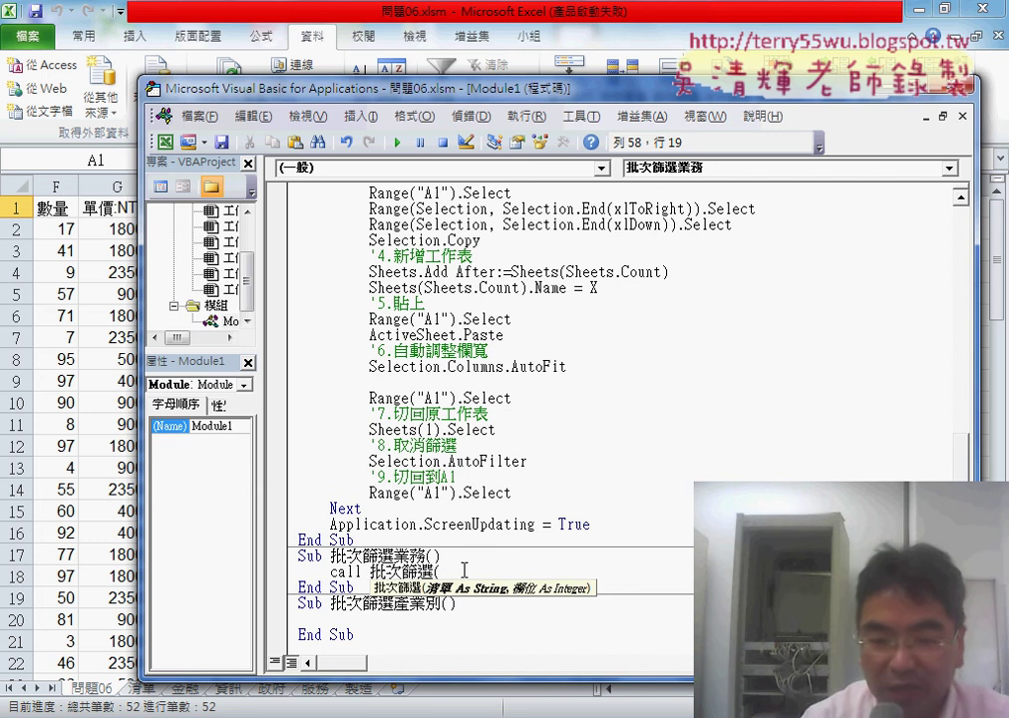
text(")
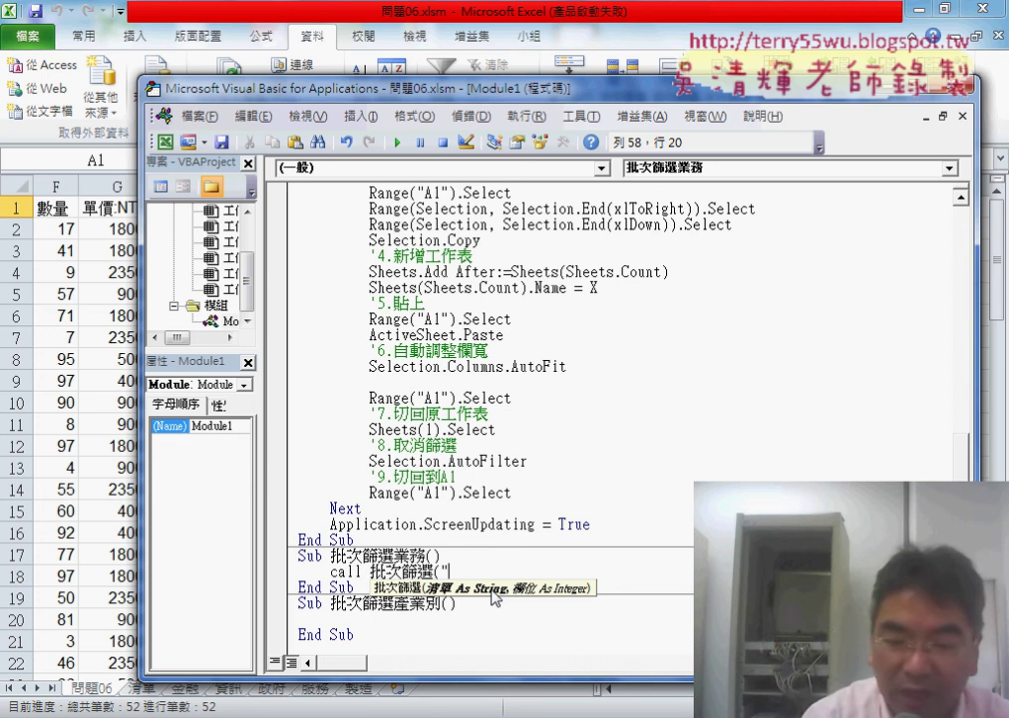
text(A")
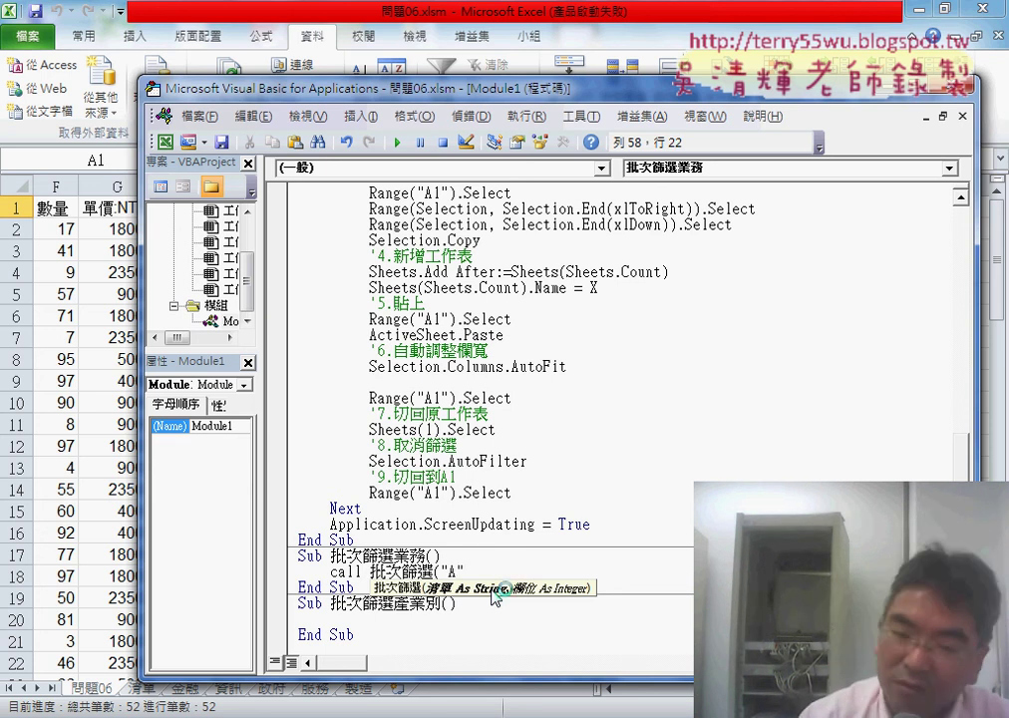
text(,)
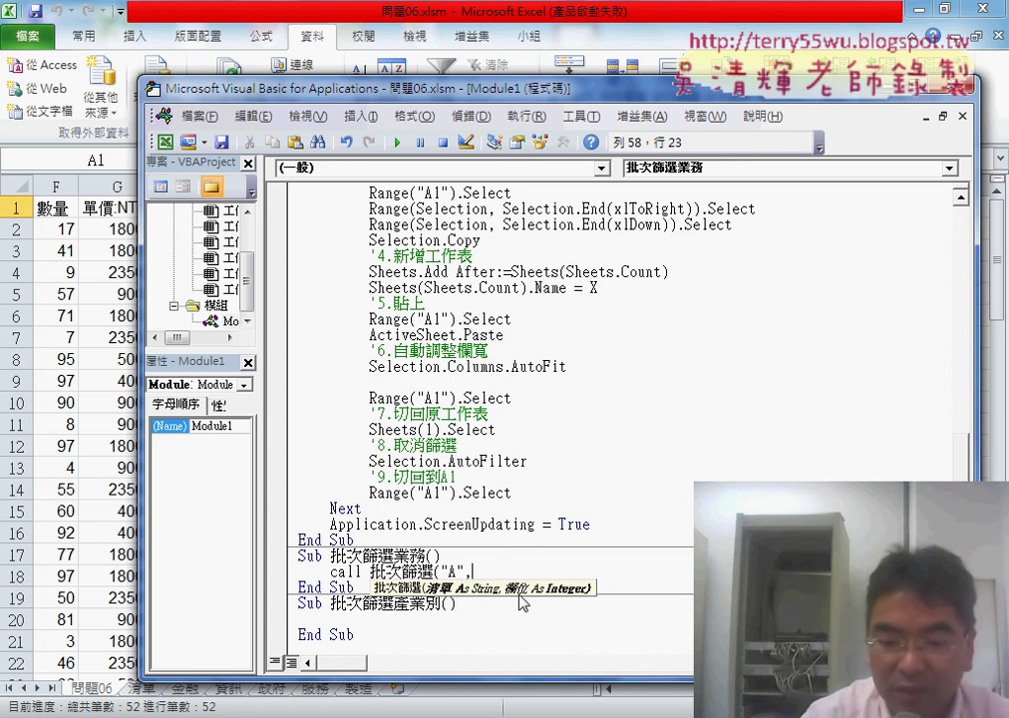
text(3))
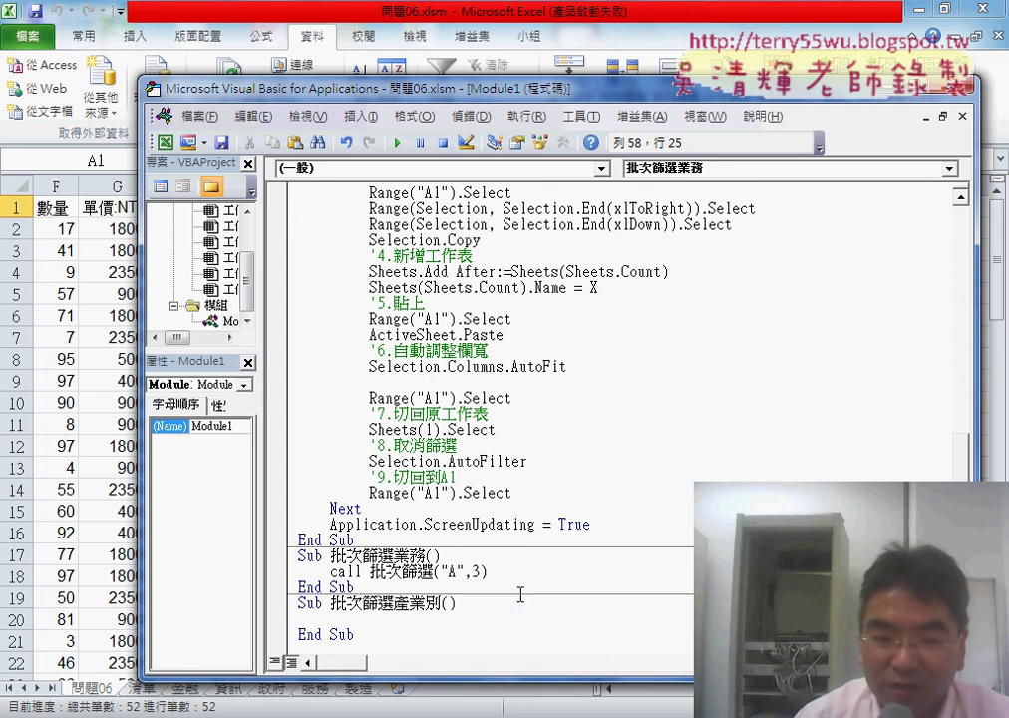
click(534, 635)
drag(505, 571, 385, 572)
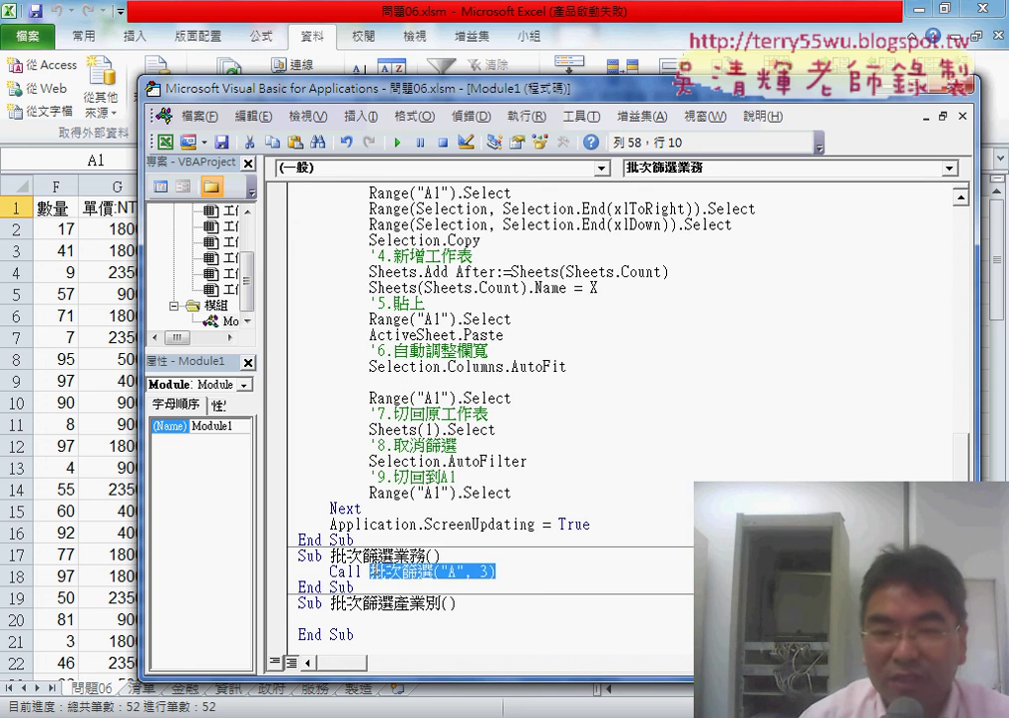
scroll(446, 574, up, 5)
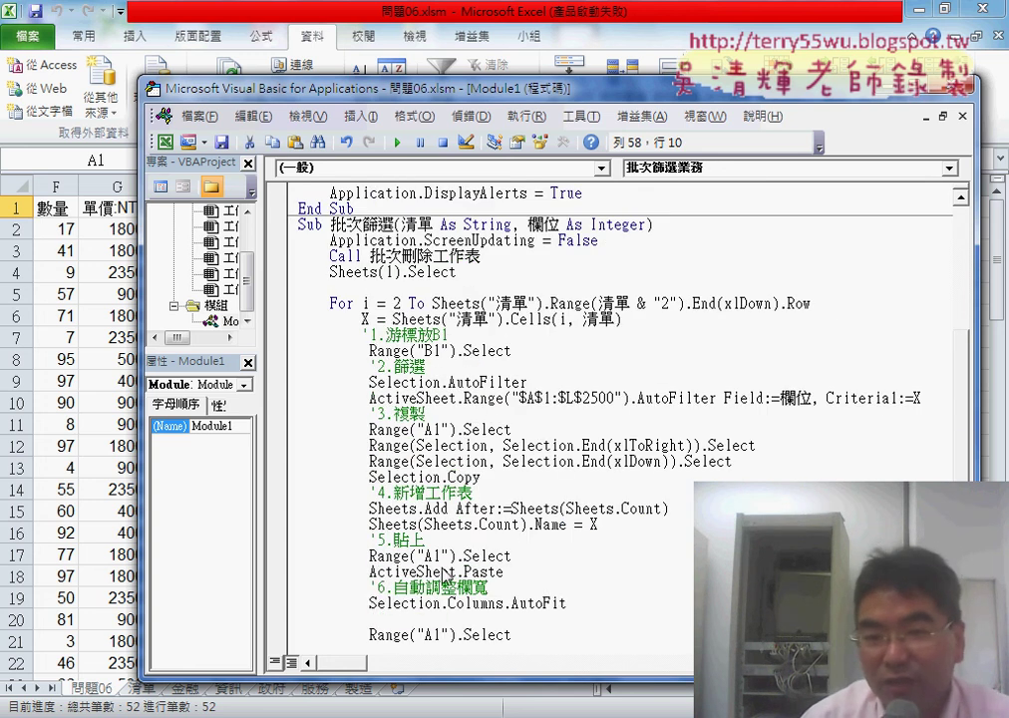
click(680, 226)
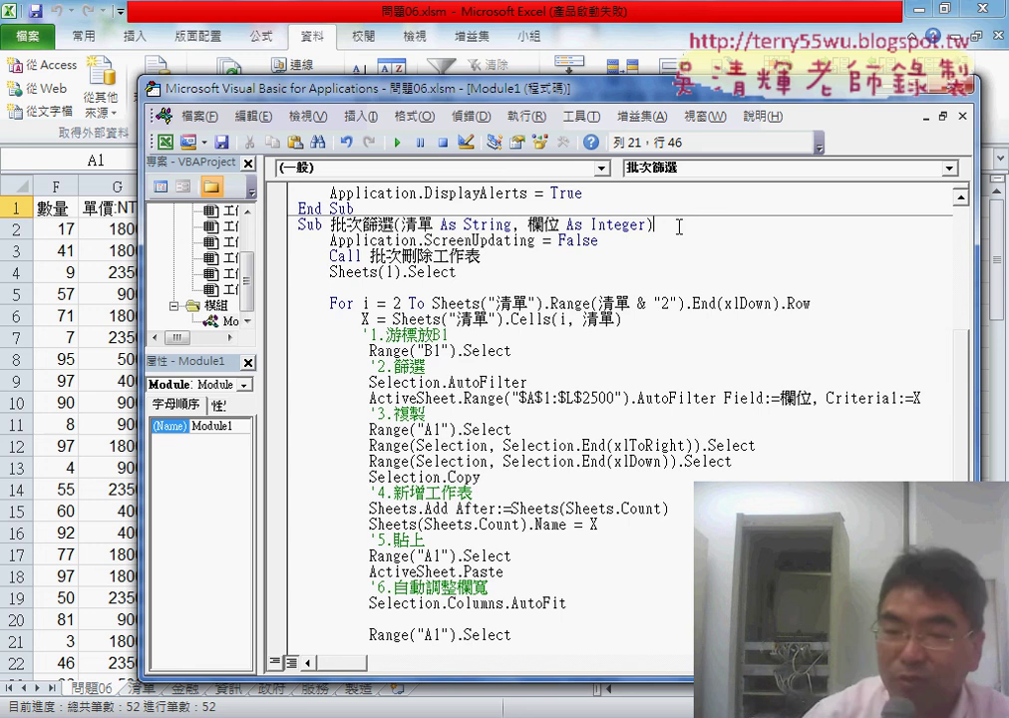
scroll(721, 365, down, 4)
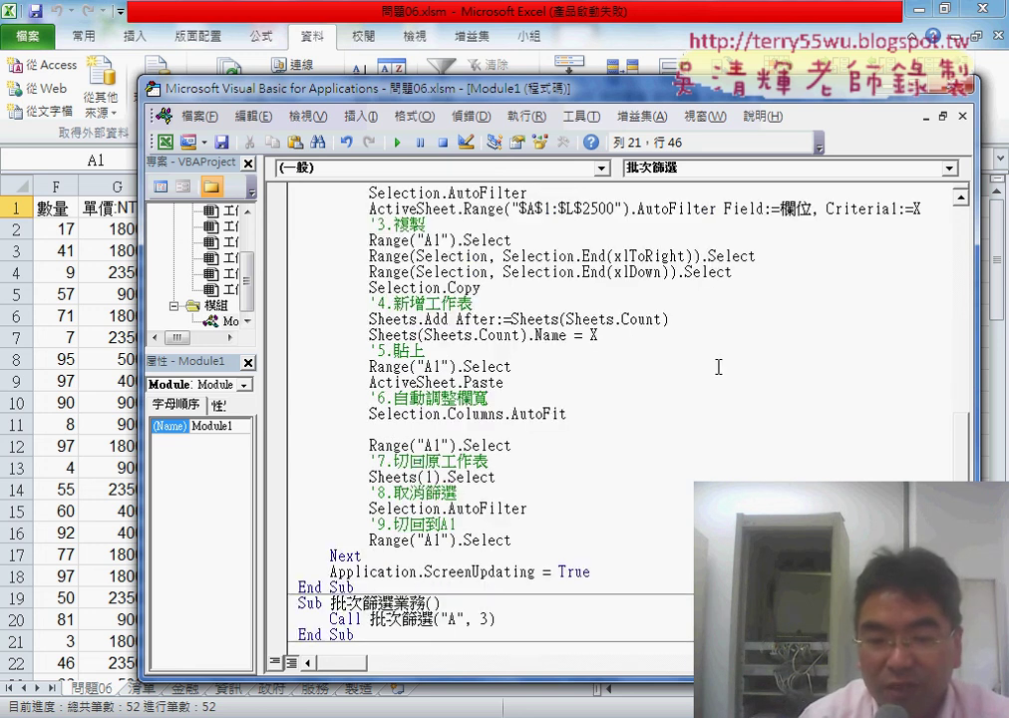
scroll(534, 529, down, 1)
- Copy the Call line into 批次篩選產業別 and change its arguments to ("B", 4)
drag(497, 559, 305, 564)
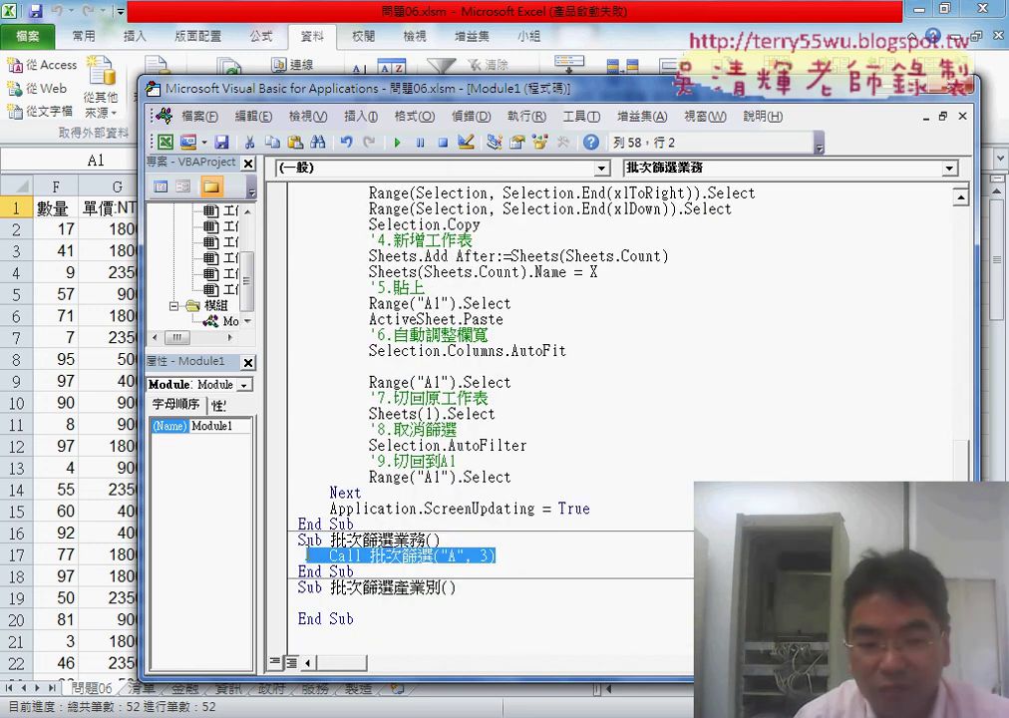
key(ctrl+c)
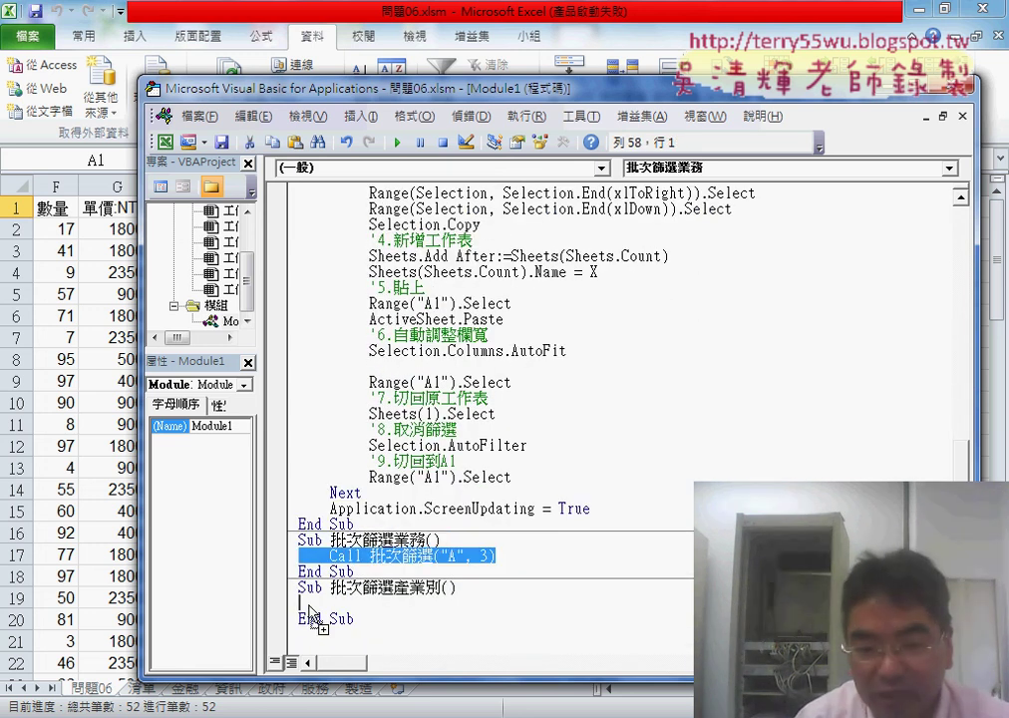
click(304, 603)
key(ctrl+v)
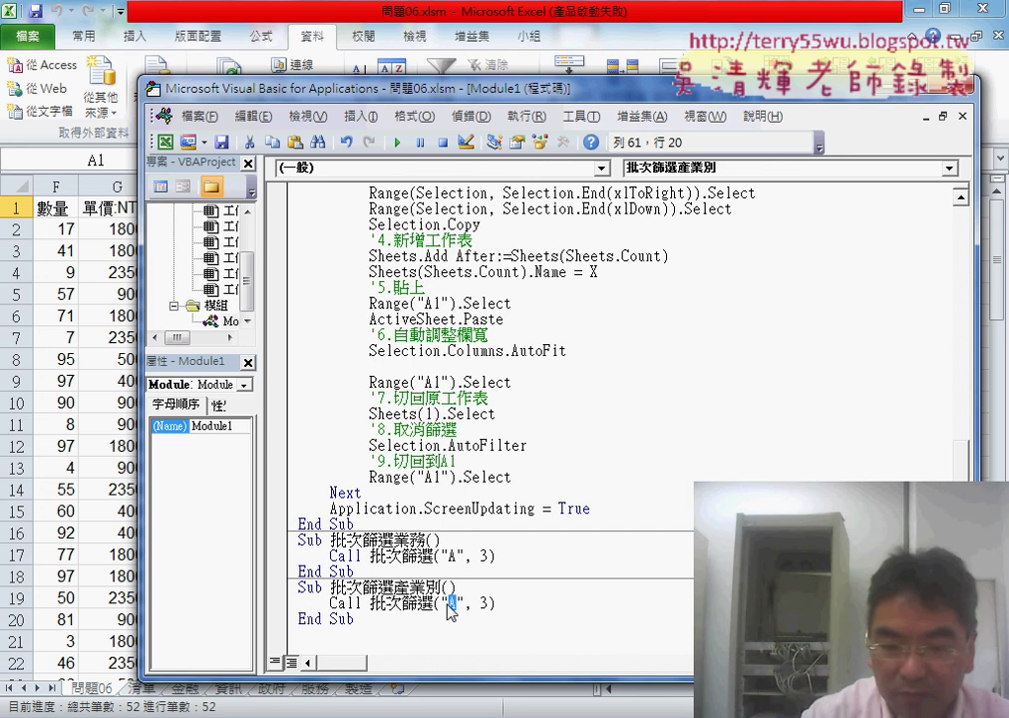
text(B)
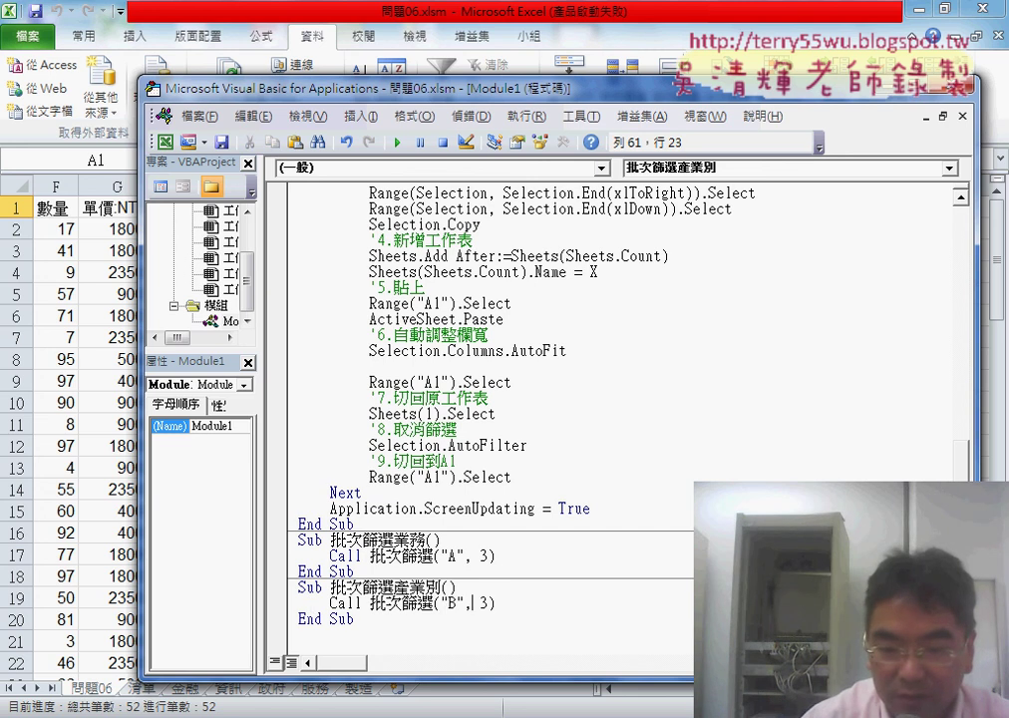
key(Delete)
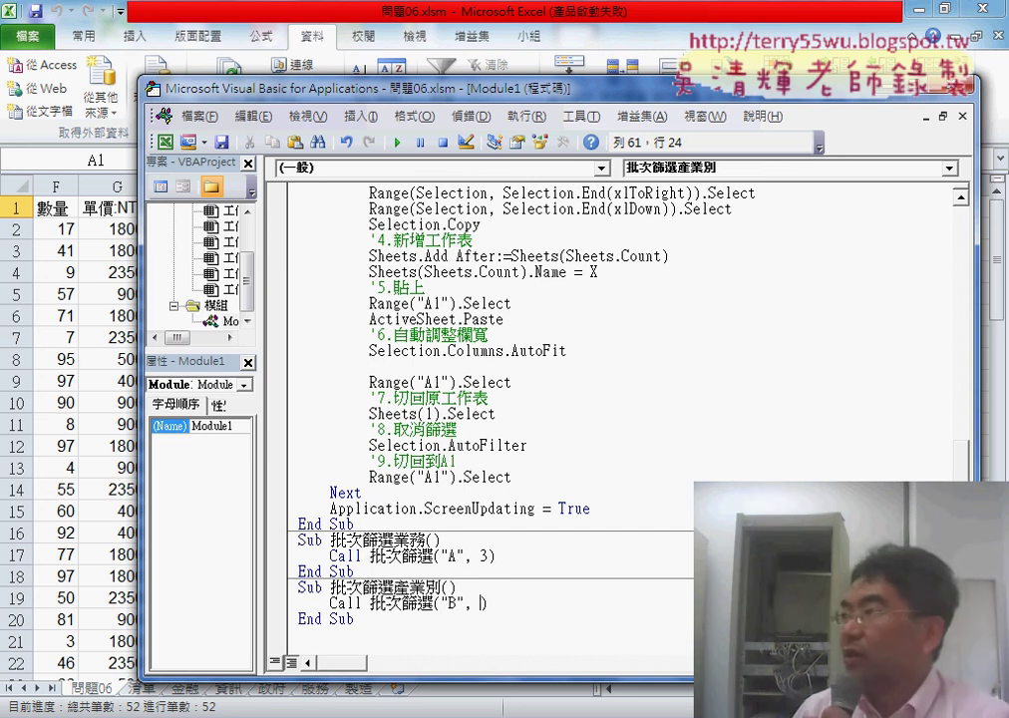
text(4)
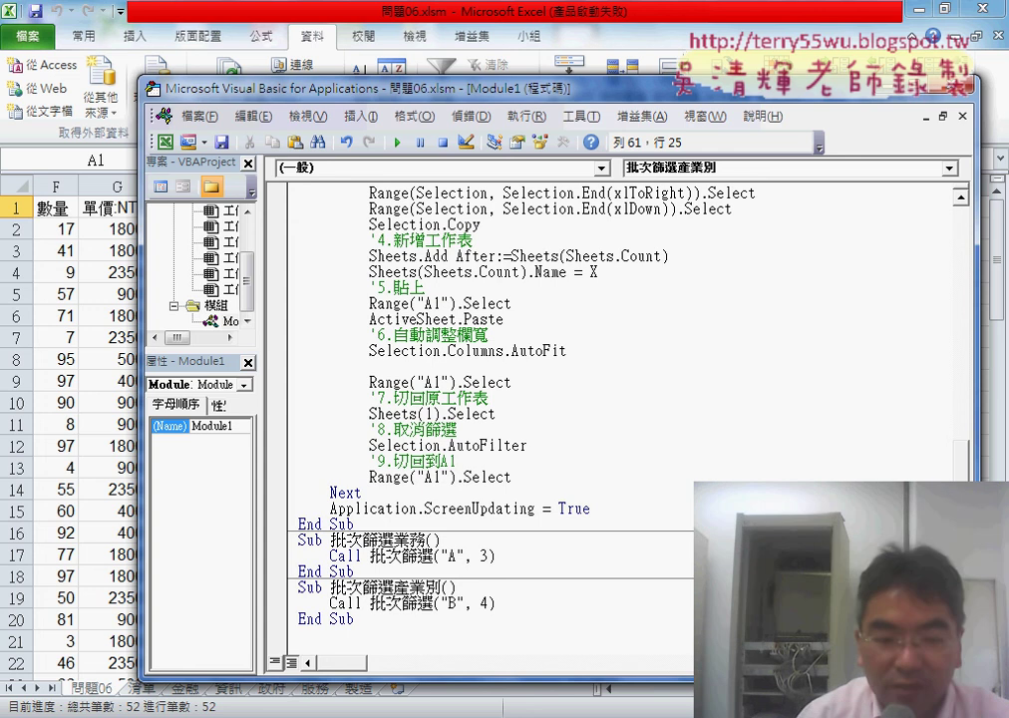
- Check the 產業別 list in column B of 清單 and column D of 問題06, then return to VBA
click(150, 690)
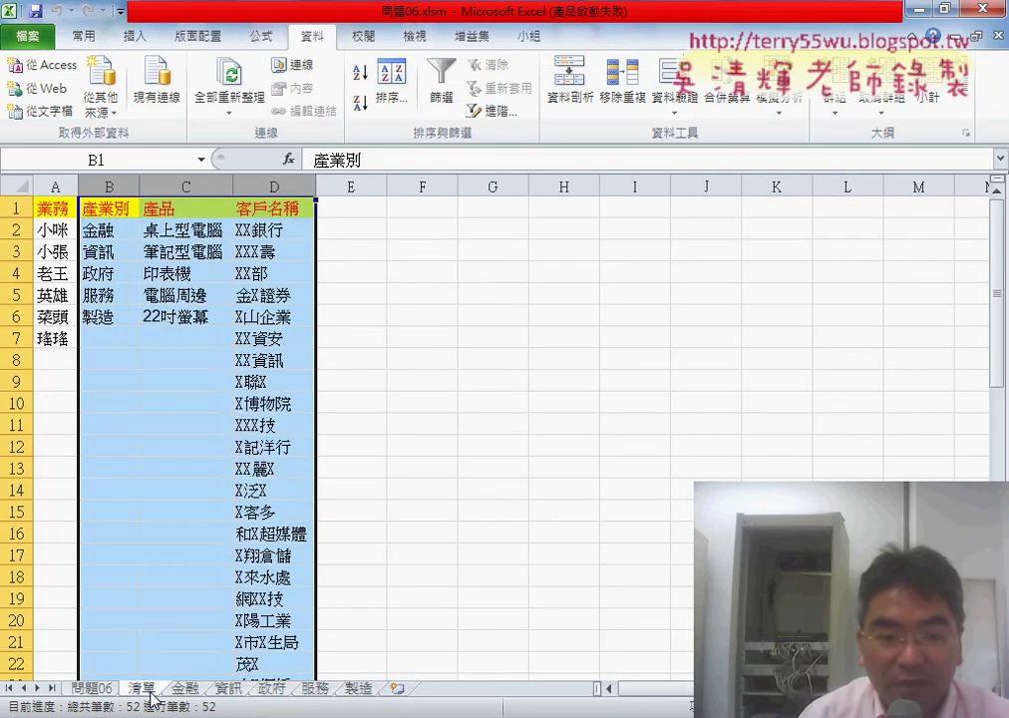
click(109, 186)
key(ctrl+Page_Up)
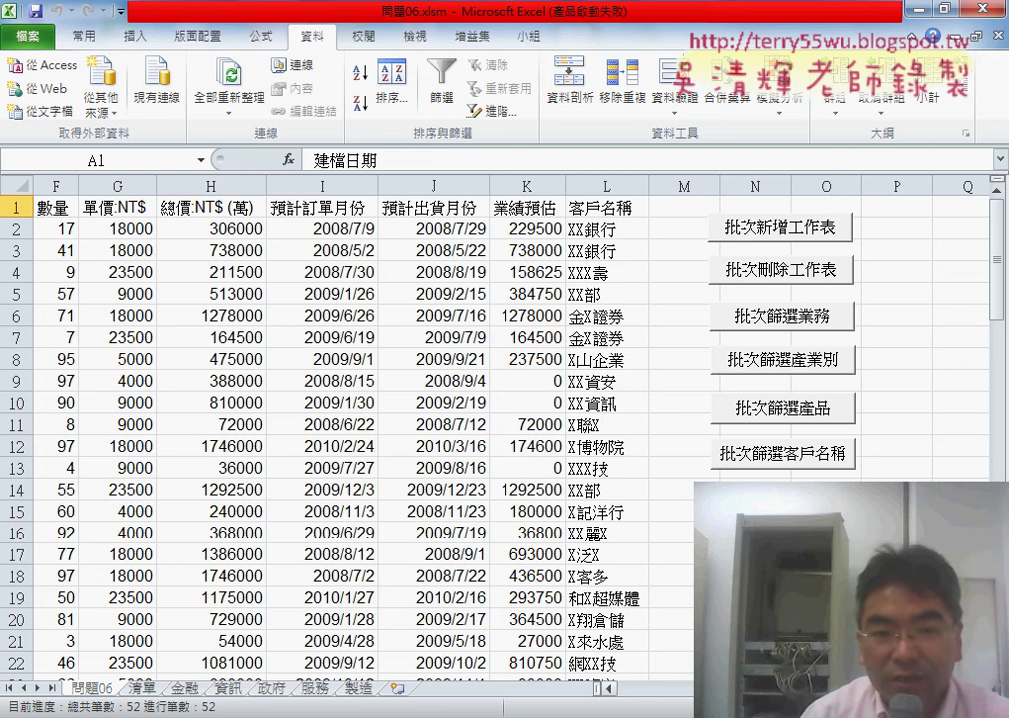
key(ctrl+Home)
click(279, 186)
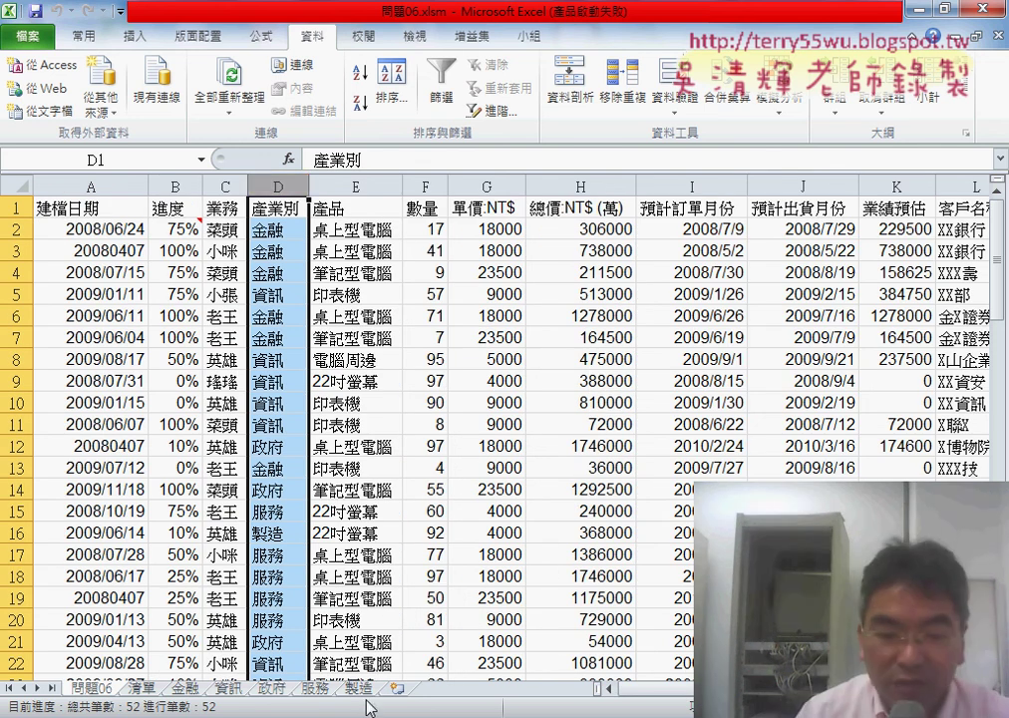
key(alt+F11)
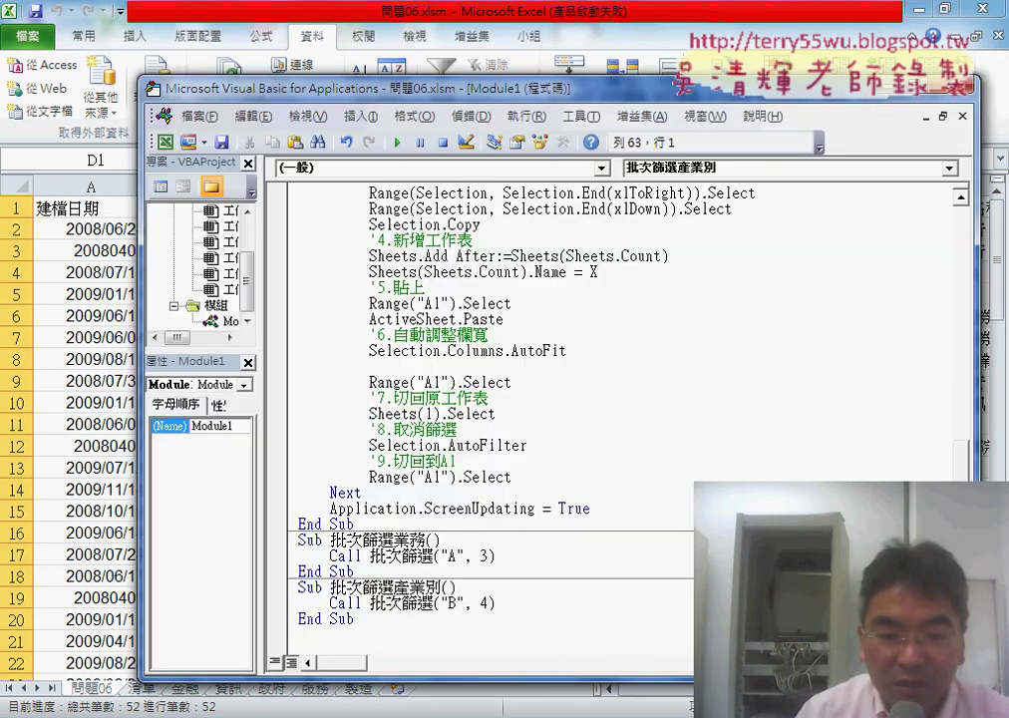
- Copy the 批次篩選產品 and 批次篩選客戶名稱 Subs from the Google Docs notes
click(241, 638)
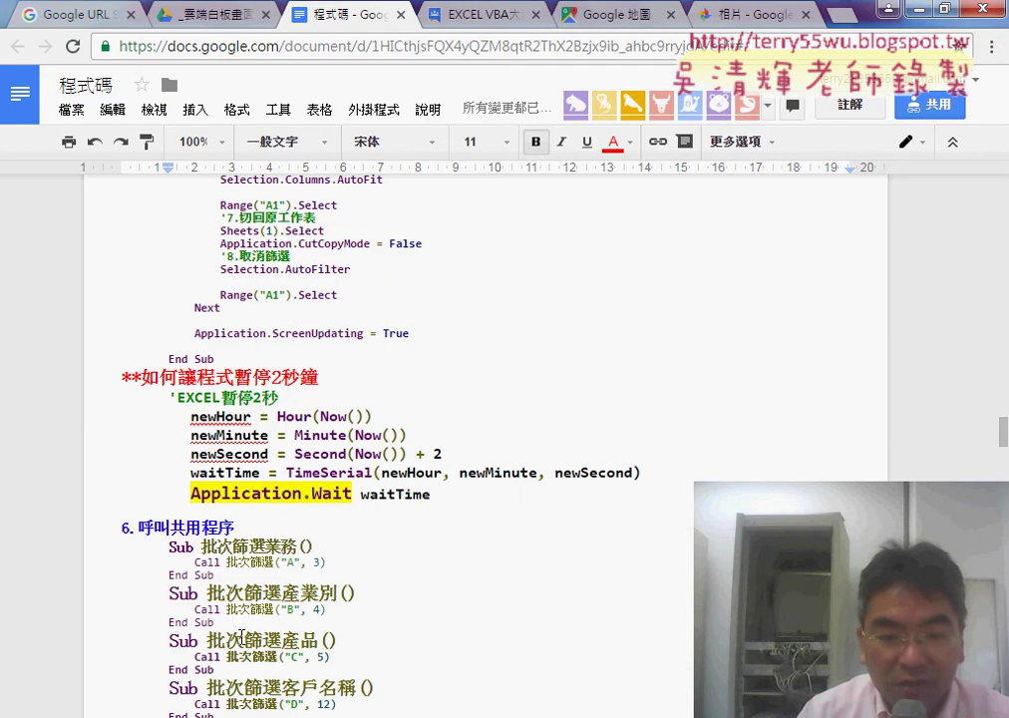
scroll(240, 635, down, 2)
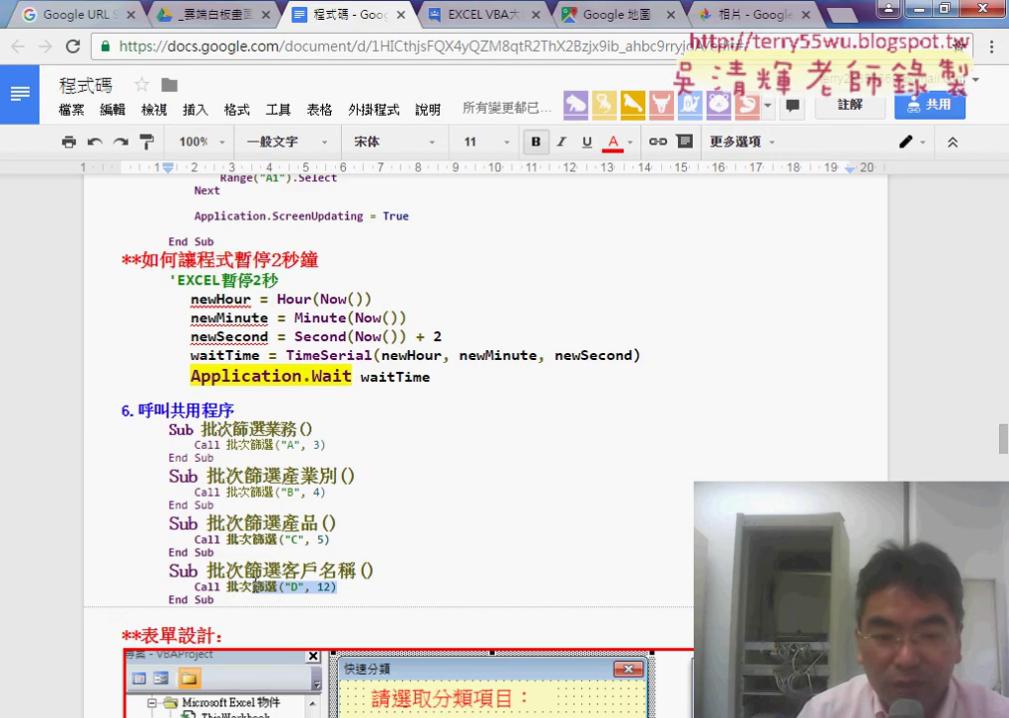
drag(215, 600, 85, 527)
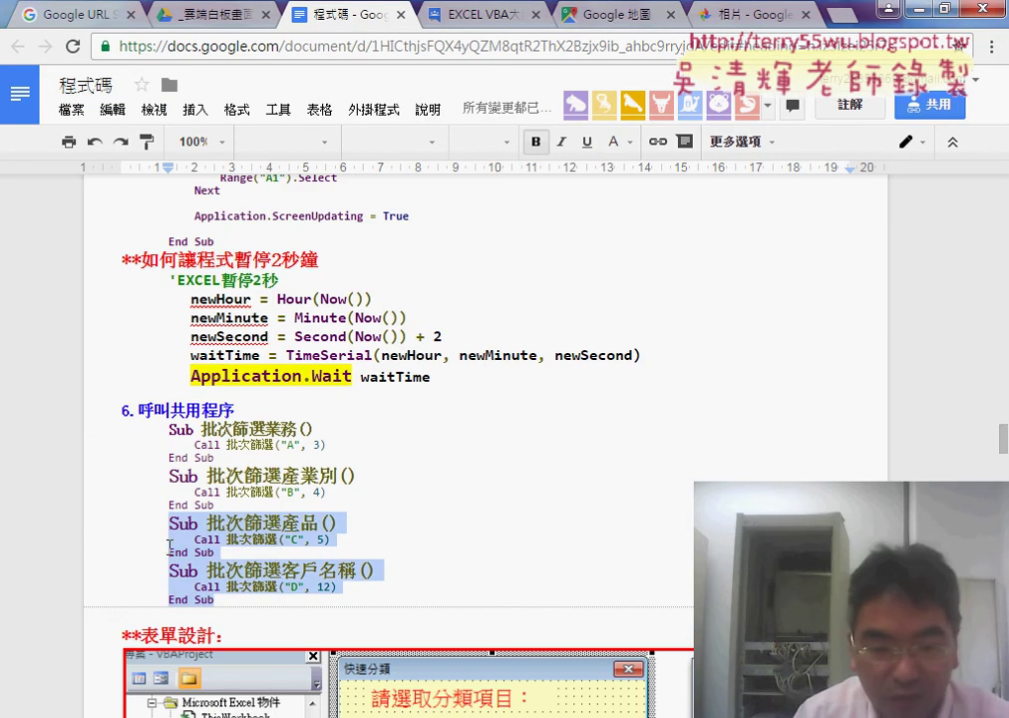
key(ctrl+c)
key(alt+Tab)
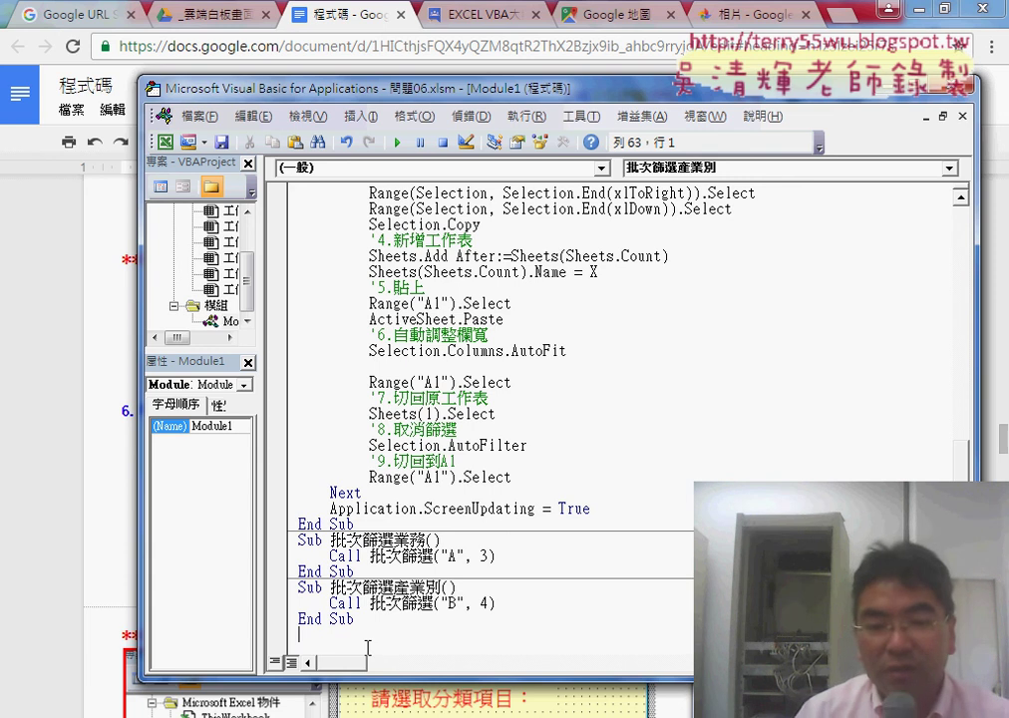
- Paste 批次篩選產品 ("C", 5) and 批次篩選客戶名稱 ("D", 12) into Module1, then minimize the browser
key(ctrl+v)
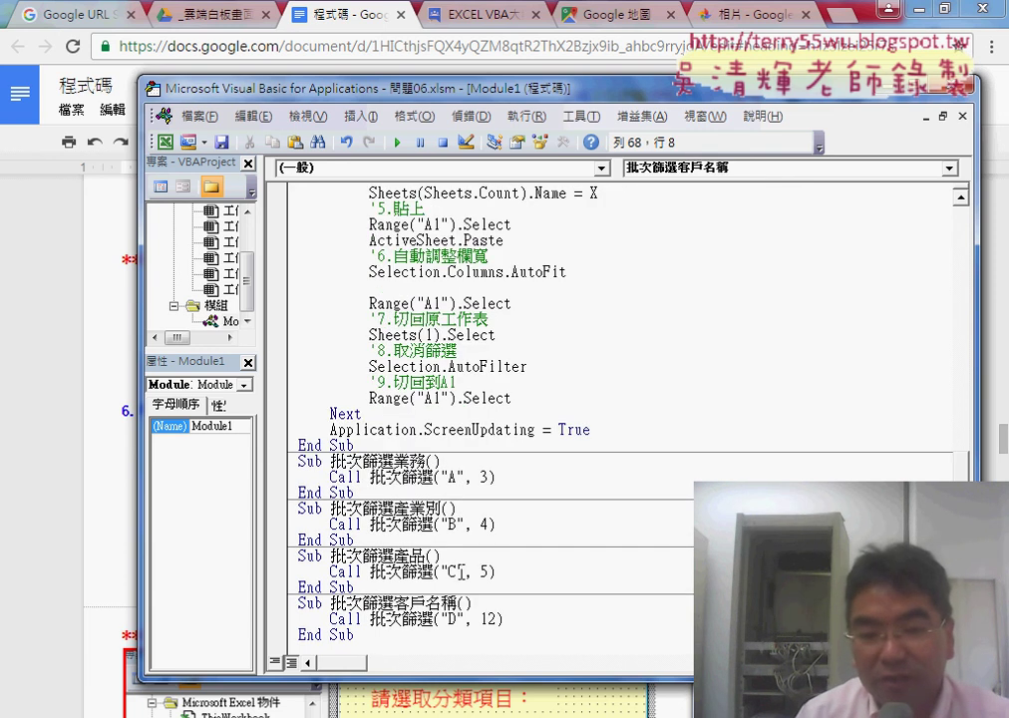
double_click(451, 572)
double_click(484, 572)
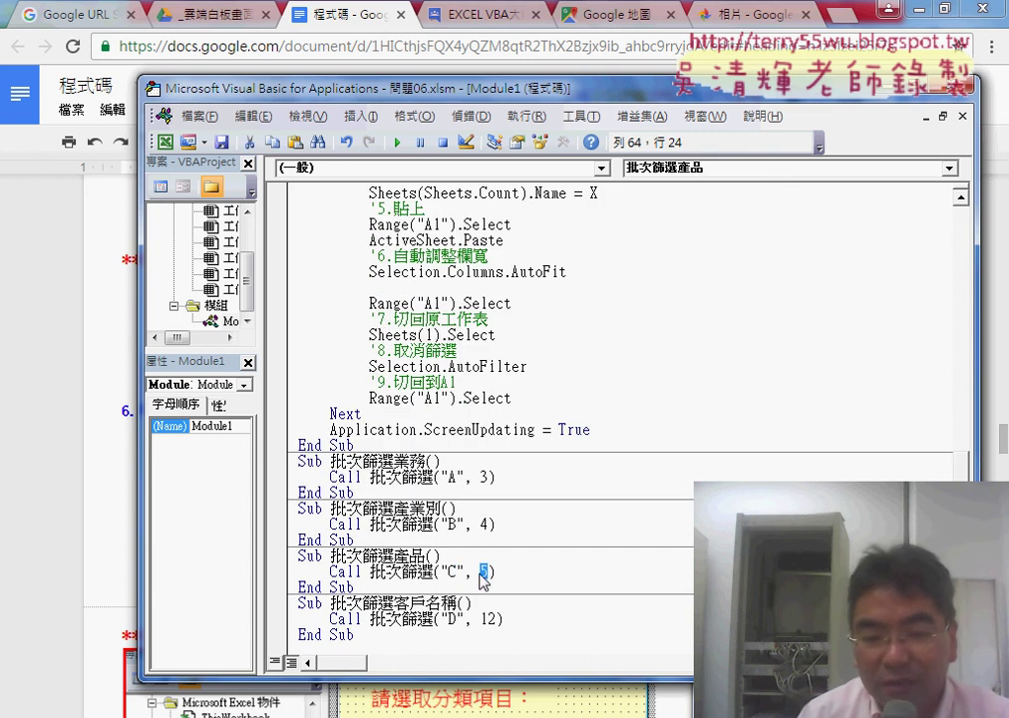
double_click(451, 619)
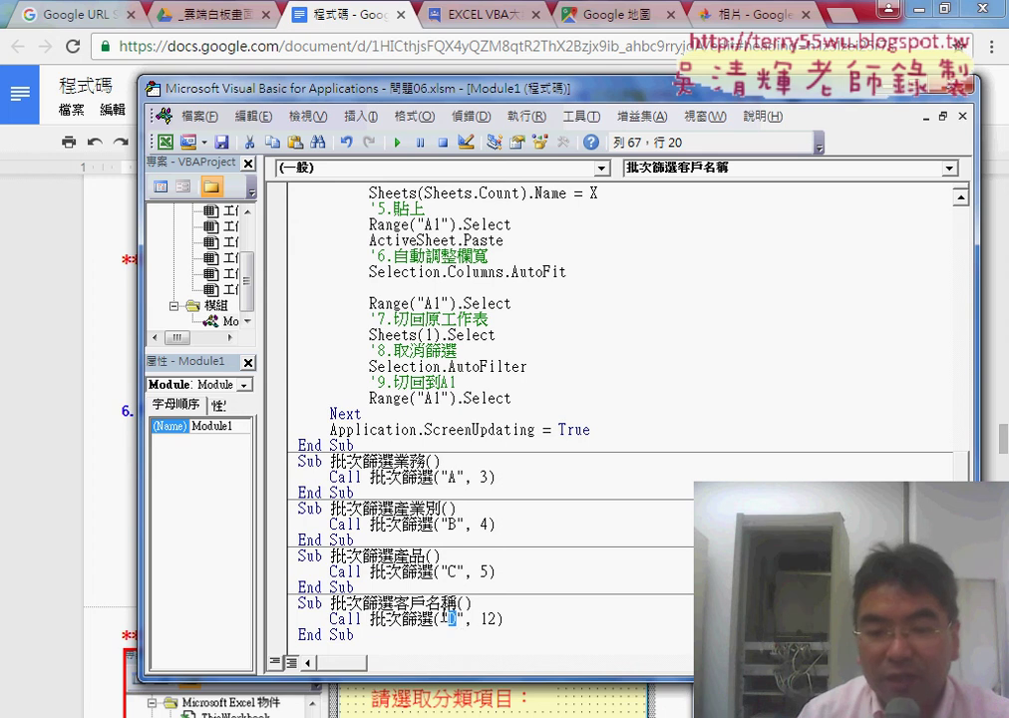
double_click(491, 619)
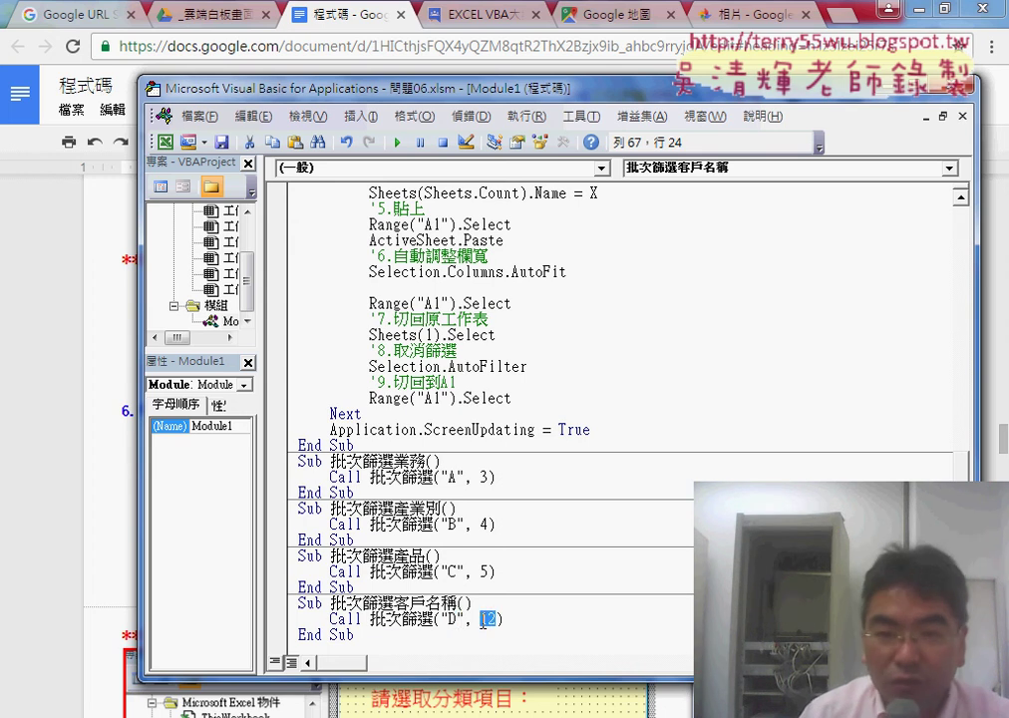
click(357, 635)
click(737, 18)
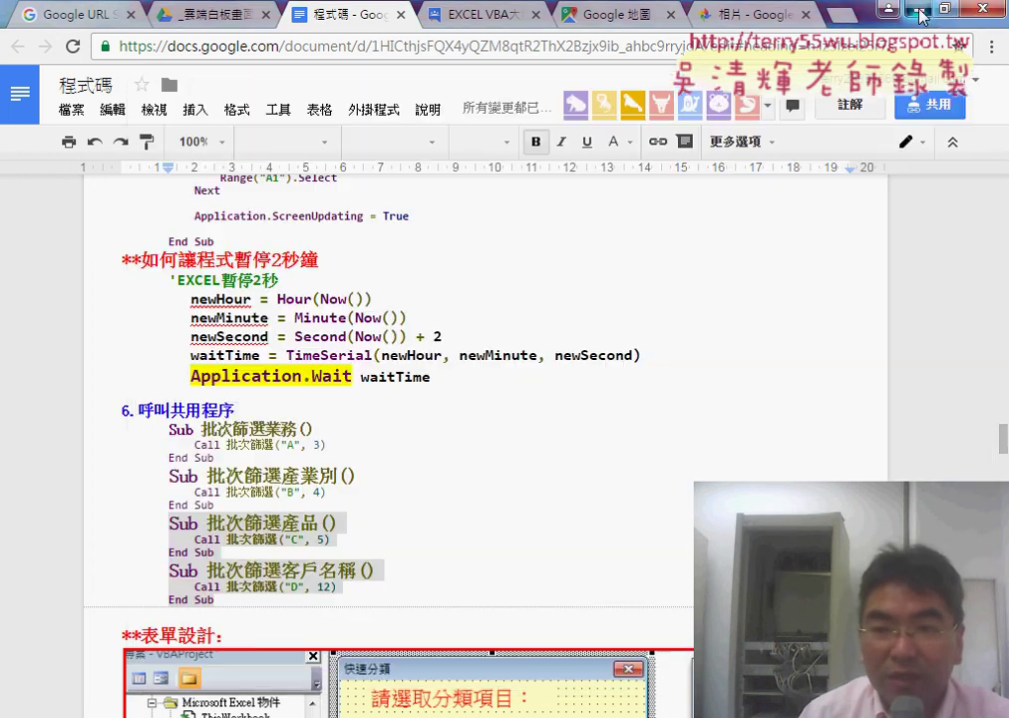
click(890, 9)
- Run the 批次篩選產業別 button on the 問題06 sheet in Excel
click(701, 70)
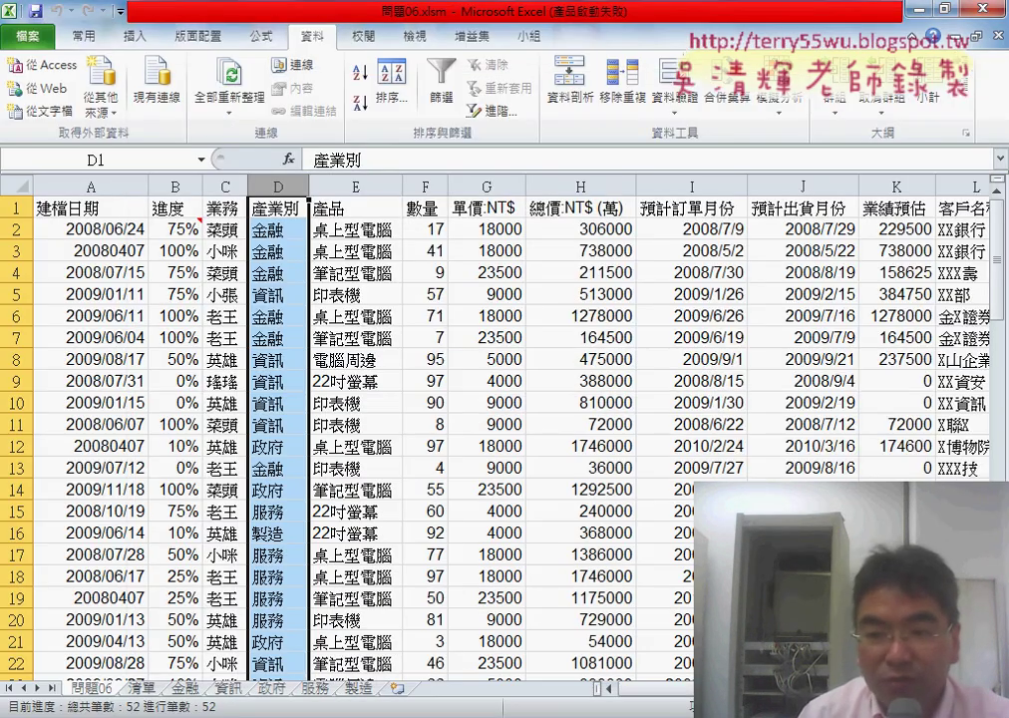
scroll(891, 430, right, 2)
scroll(890, 430, right, 2)
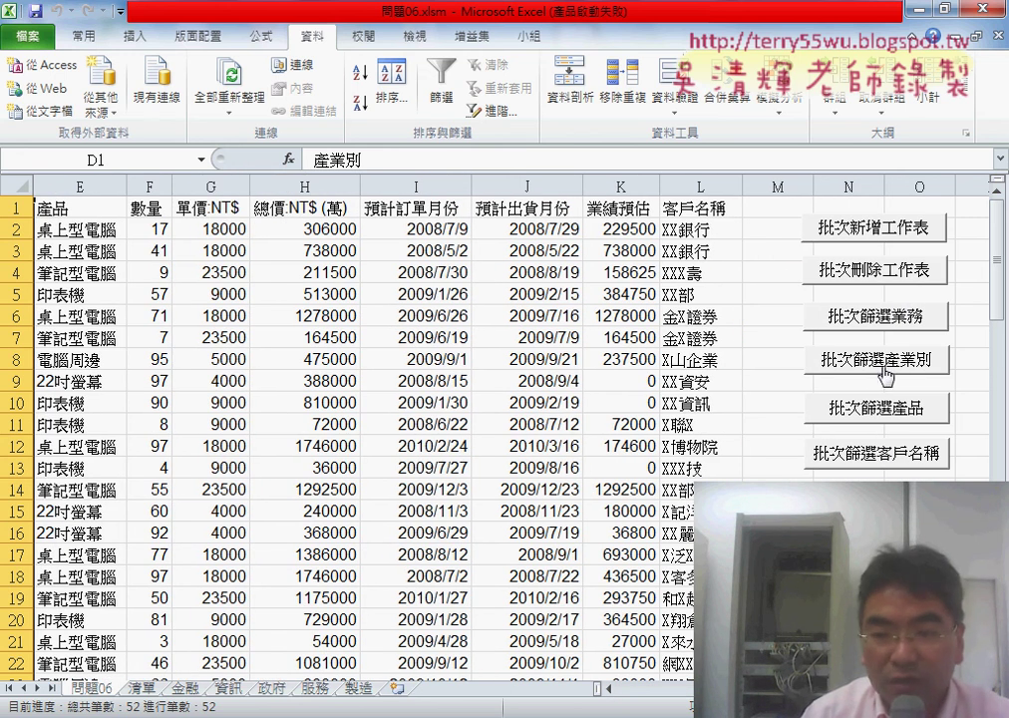
click(897, 363)
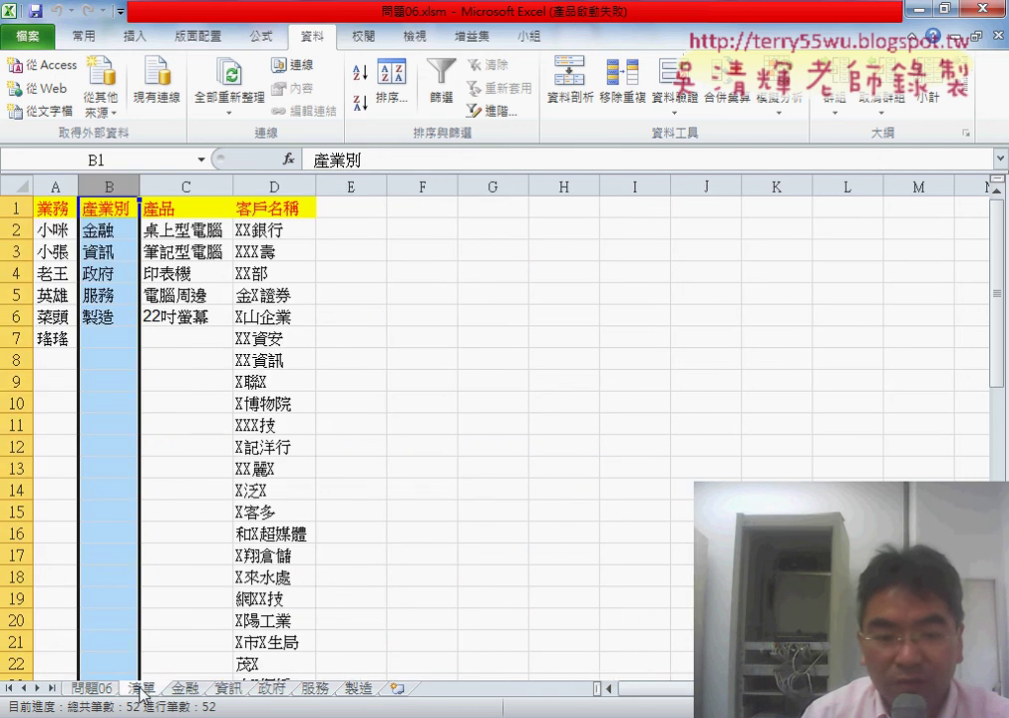
- Run 批次篩選產品 and check the 桌上型電腦 and 筆記型電腦 product sheets
click(91, 693)
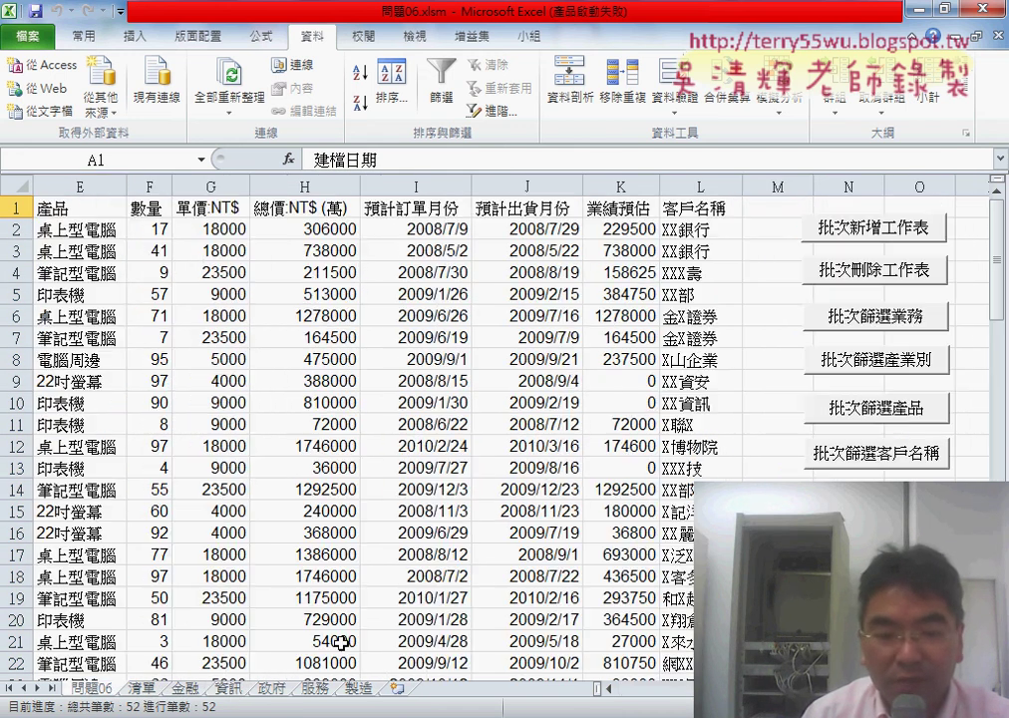
click(888, 421)
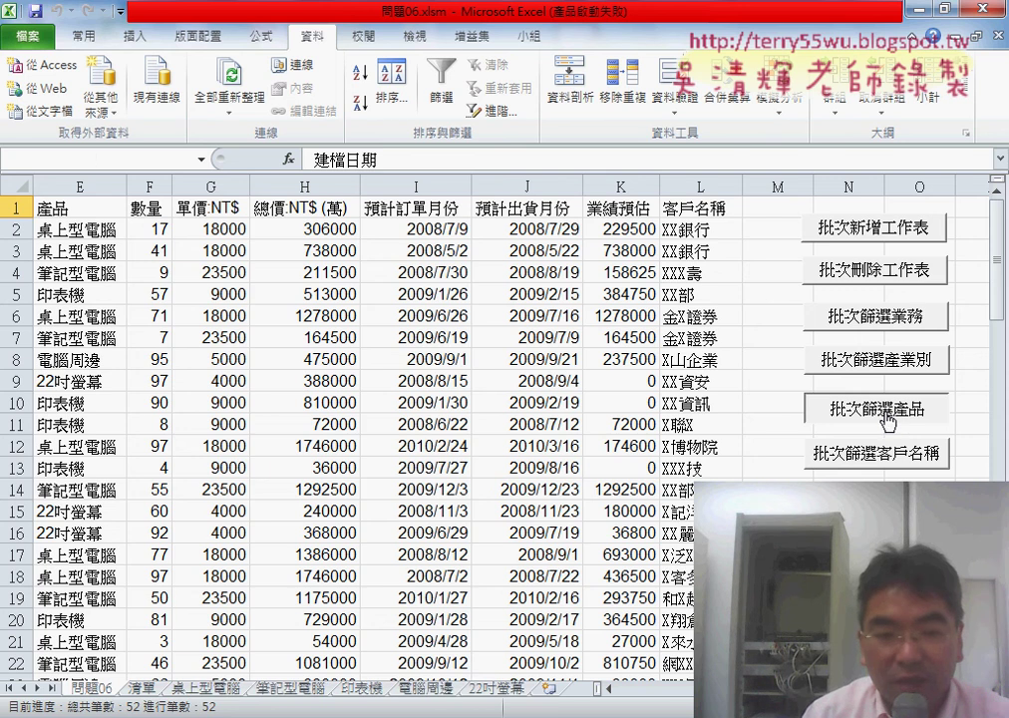
click(194, 690)
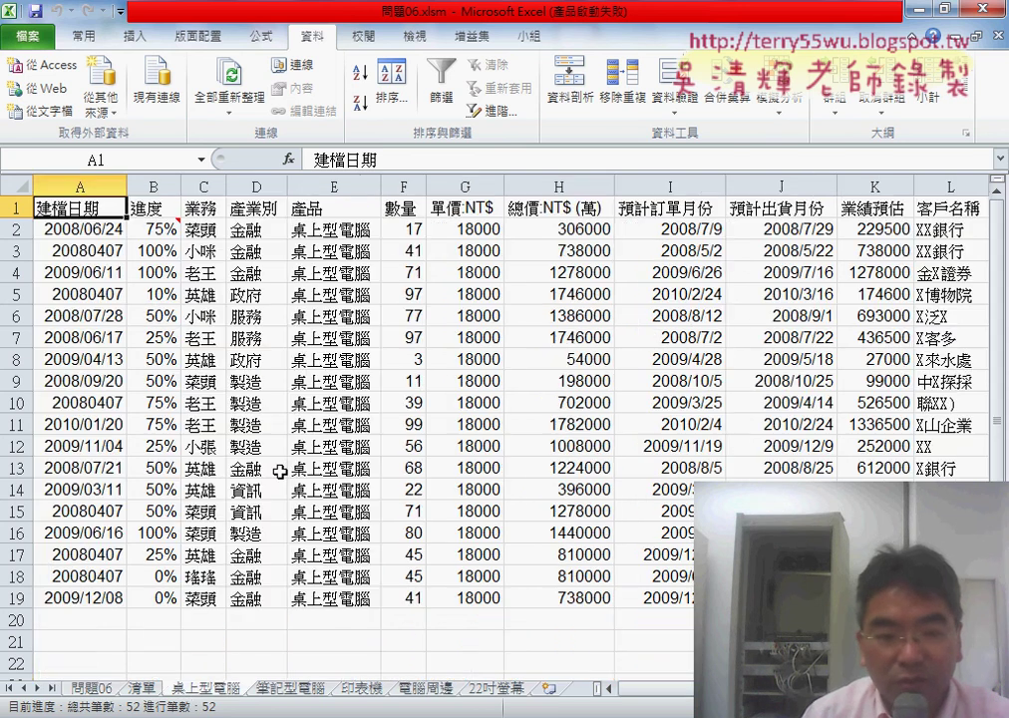
click(333, 186)
click(300, 690)
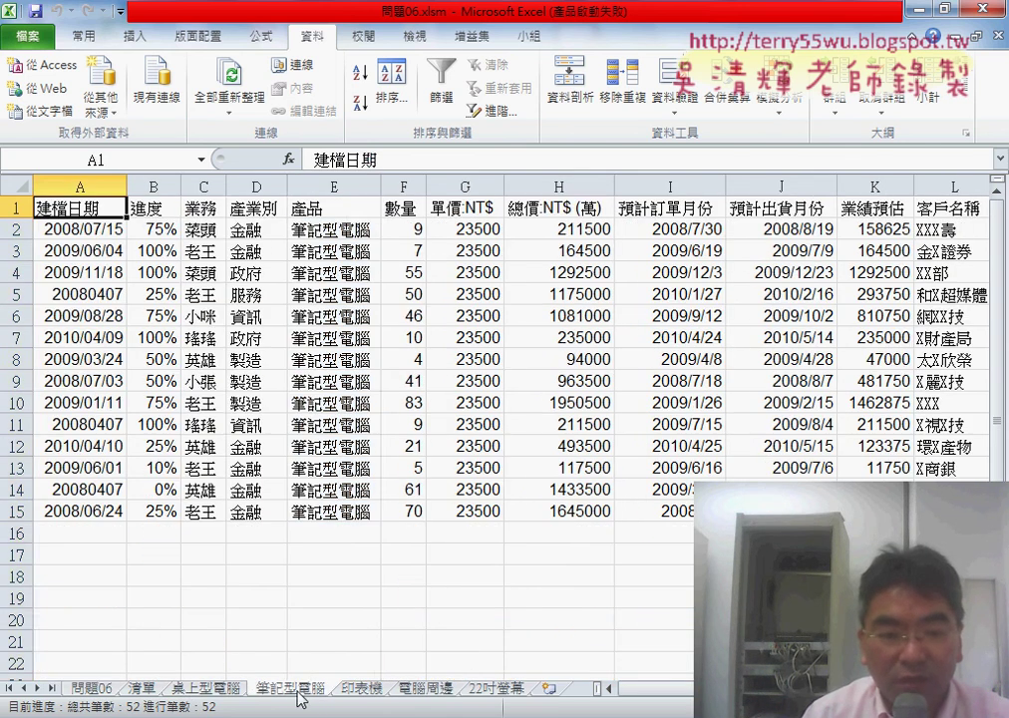
click(333, 187)
click(105, 690)
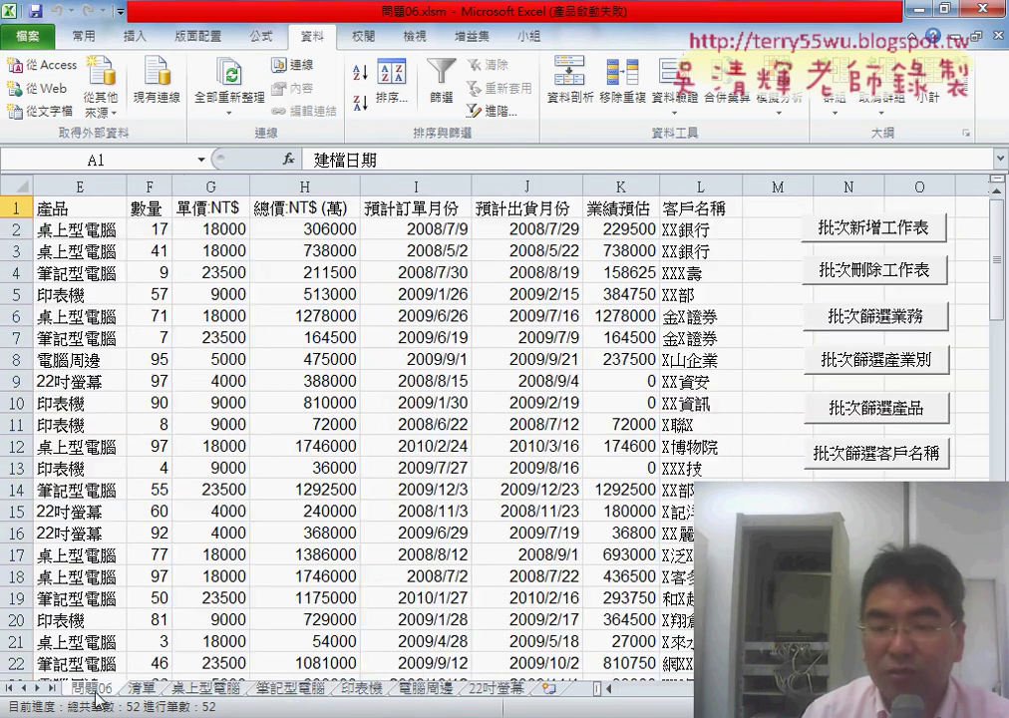
- Run 批次篩選客戶名稱, check the 客戶名稱 column on the XX銀行 sheet, and reopen the VBA editor
click(878, 464)
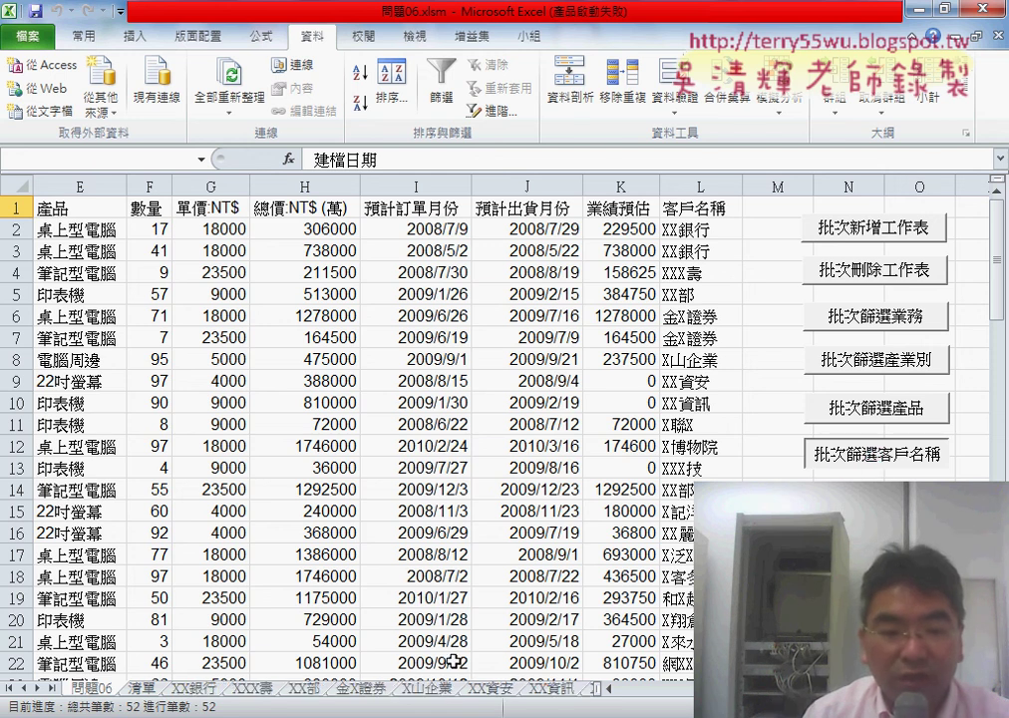
click(194, 689)
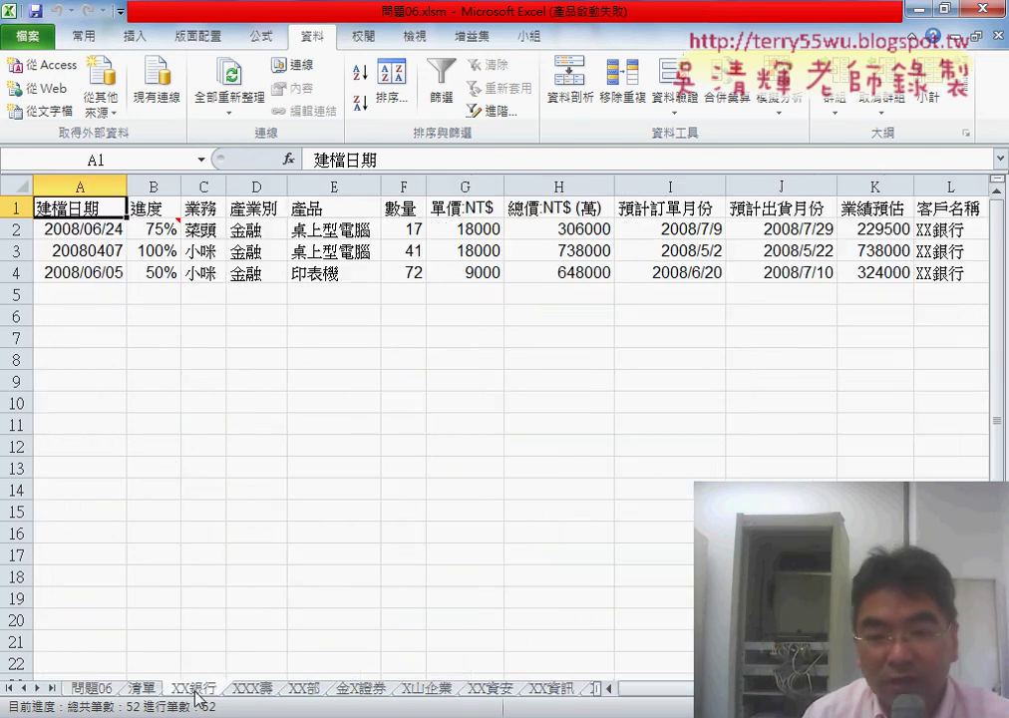
scroll(494, 301, right, 1)
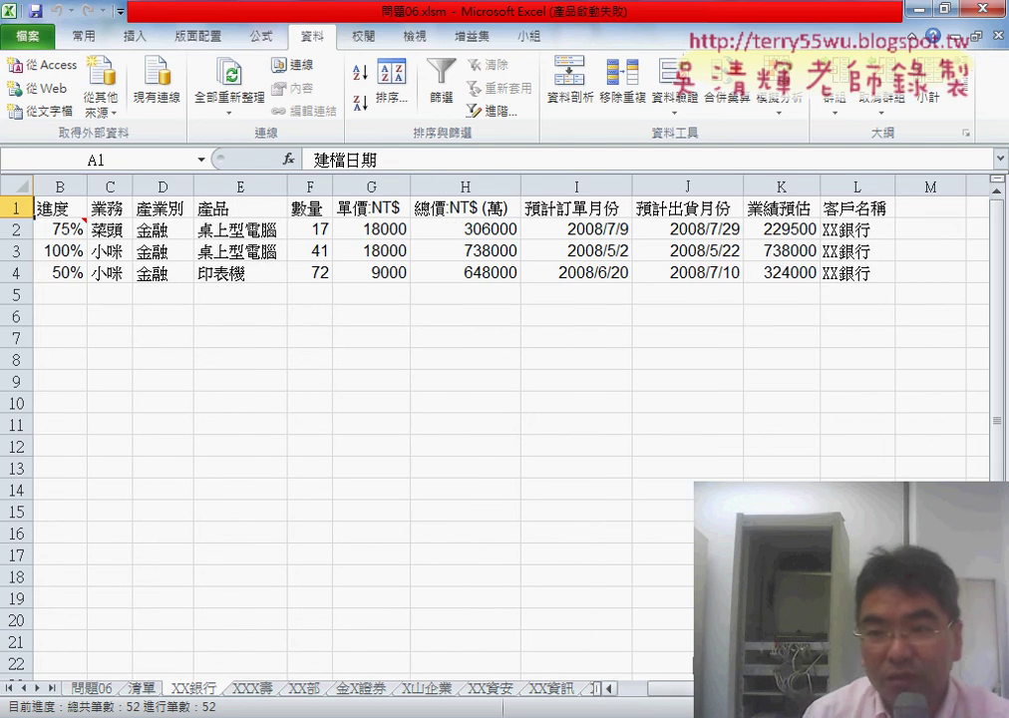
click(854, 186)
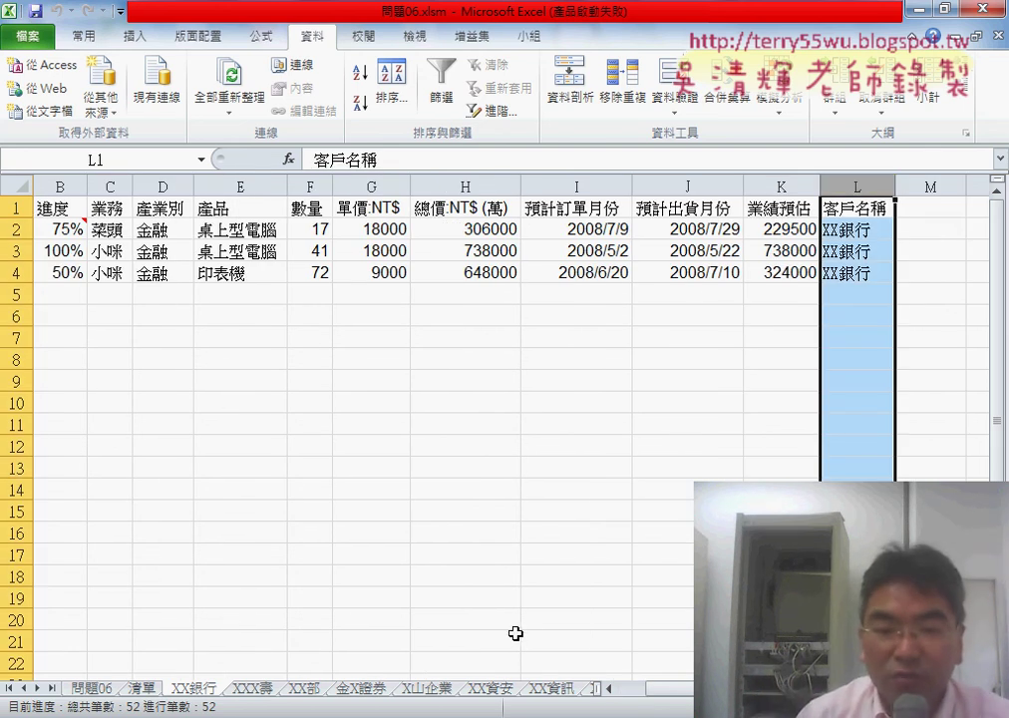
key(alt+F11)
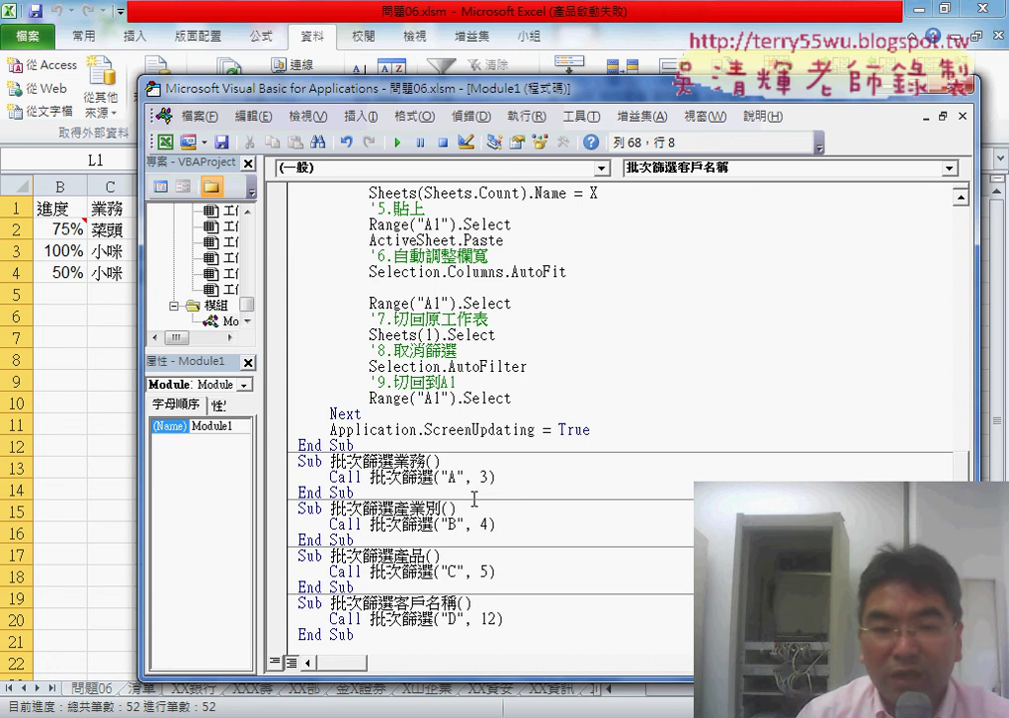
scroll(475, 499, up, 3)
scroll(475, 498, up, 3)
scroll(475, 499, up, 1)
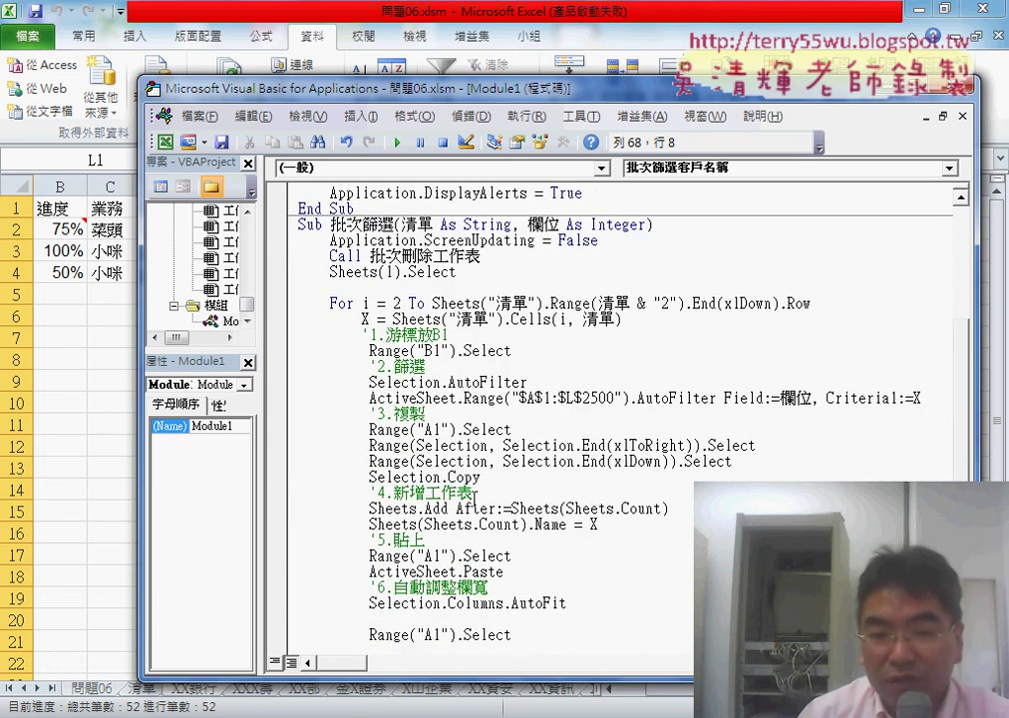
scroll(475, 499, up, 1)
scroll(333, 605, down, 1)
scroll(334, 604, down, 5)
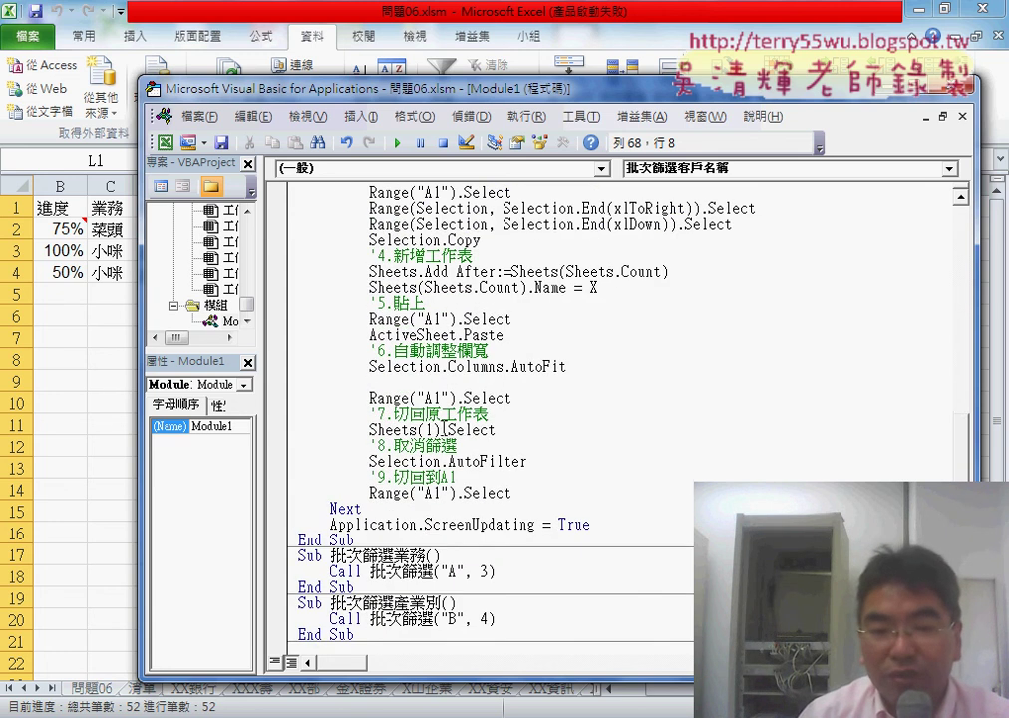
scroll(333, 604, down, 3)
drag(361, 619, 273, 458)
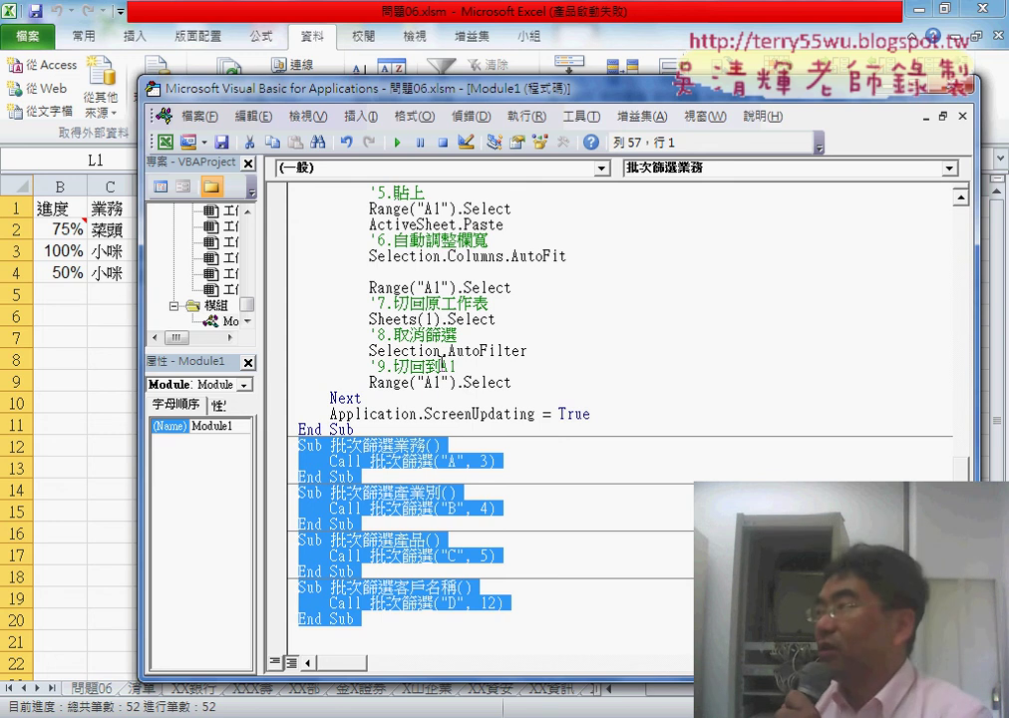
click(448, 350)
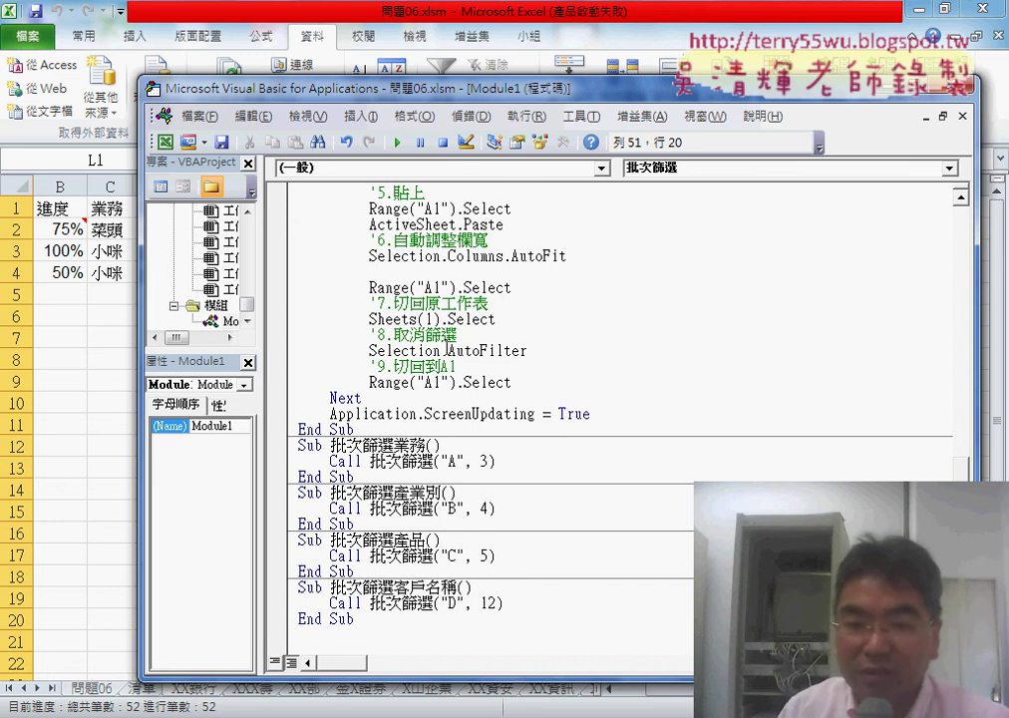
scroll(446, 348, up, 3)
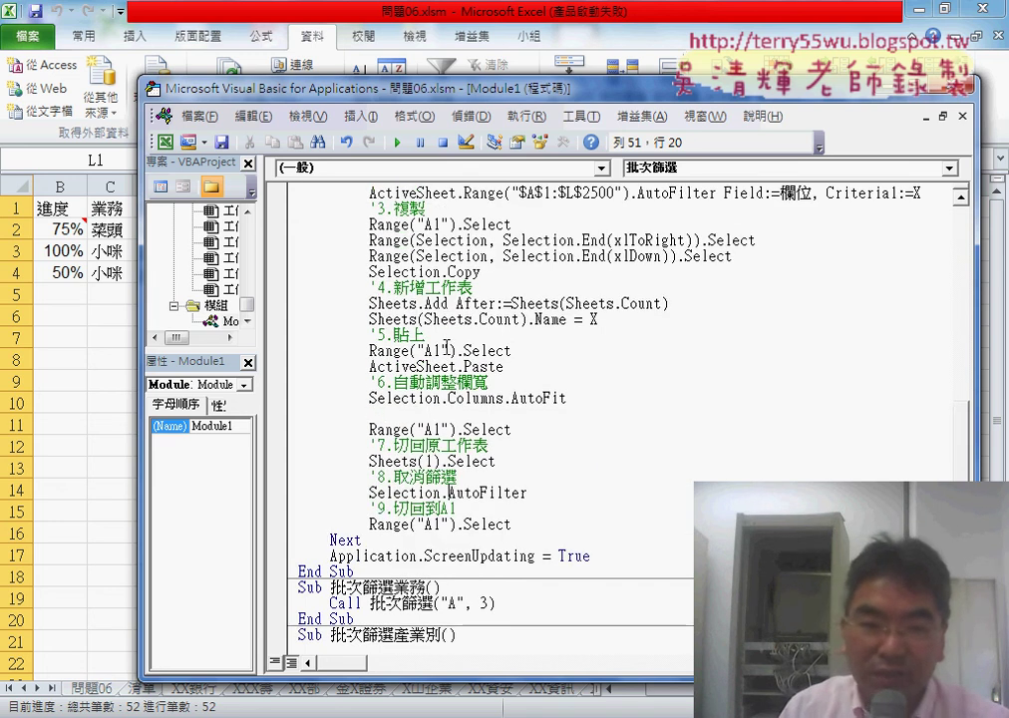
scroll(445, 348, up, 3)
scroll(446, 348, up, 1)
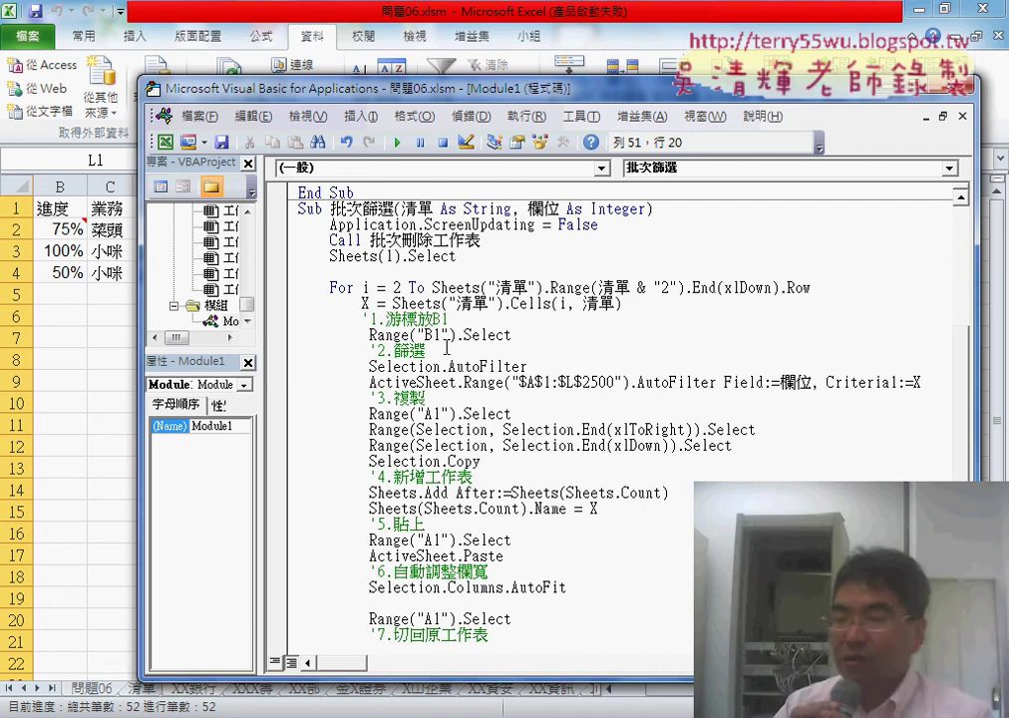